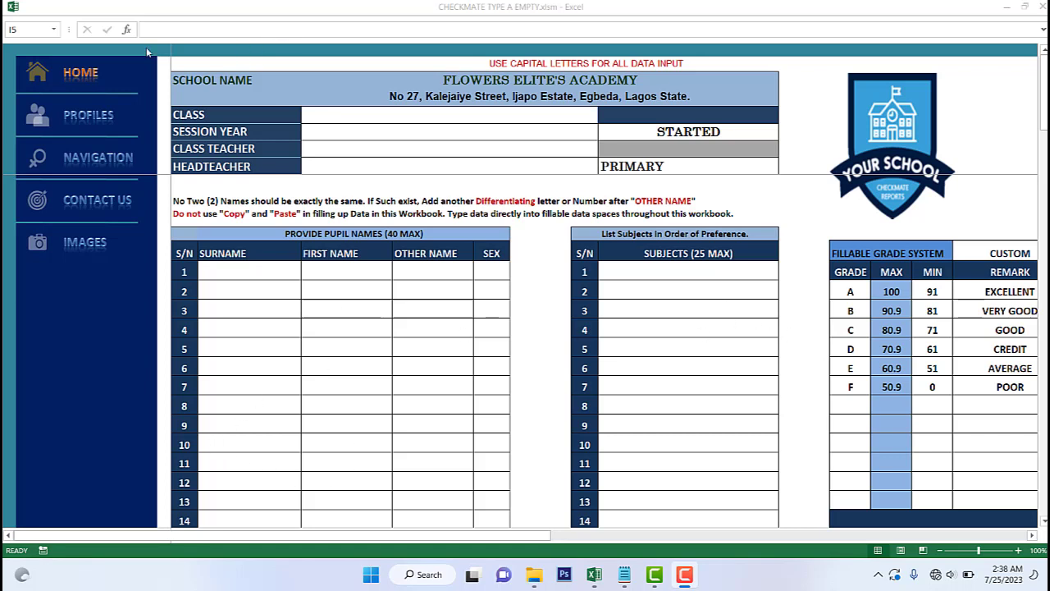
- Switch the session status to STOPPED and look at the Contact Us page
{"action": "left_click", "coordinate": [648, 132]}
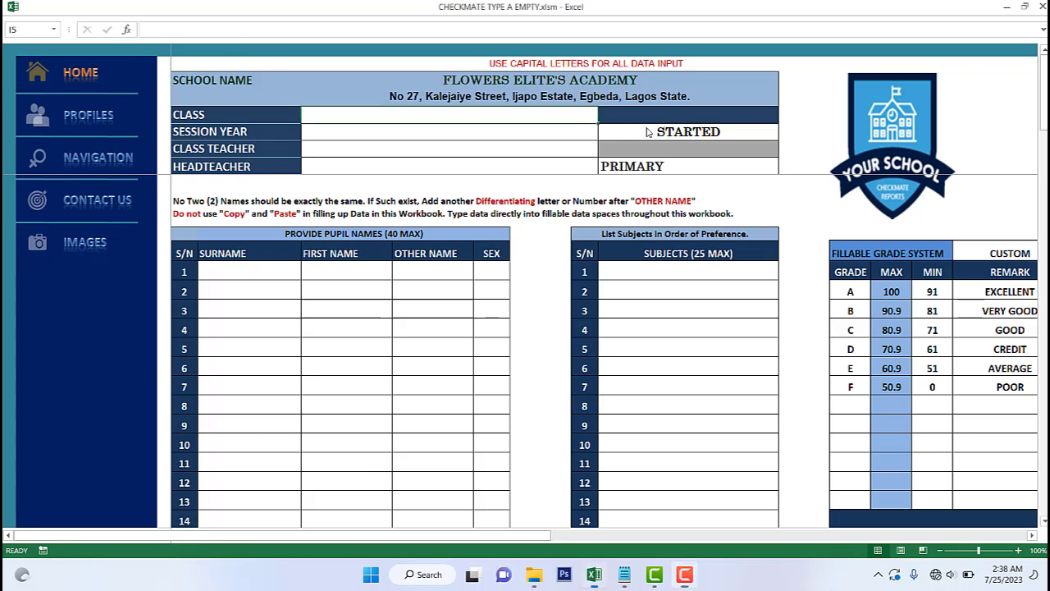
{"action": "left_click", "coordinate": [649, 132]}
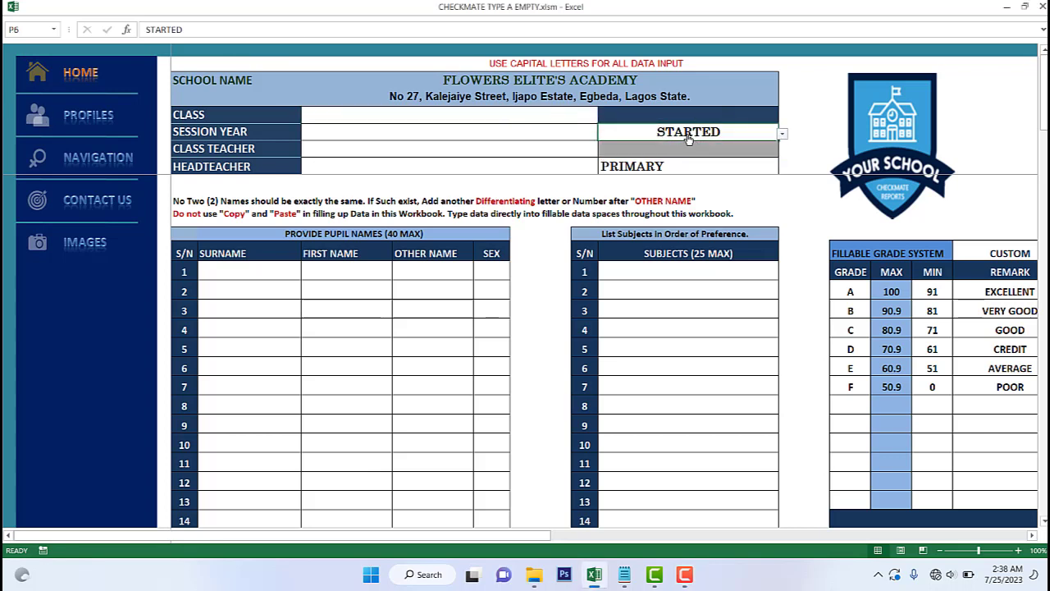
{"action": "left_click", "coordinate": [782, 133]}
{"action": "left_click", "coordinate": [714, 156]}
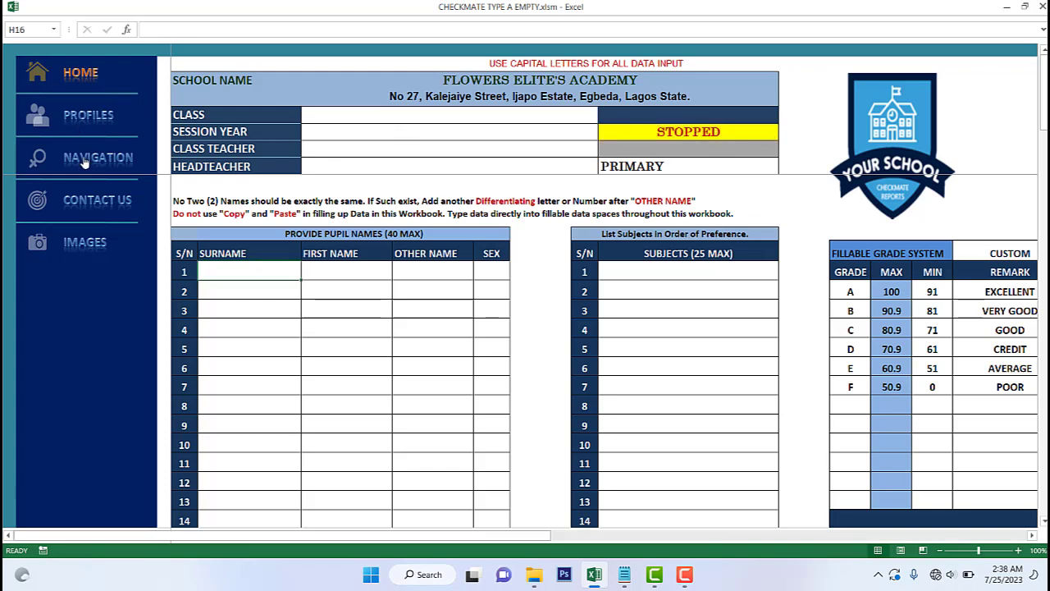
{"action": "left_click", "coordinate": [95, 208]}
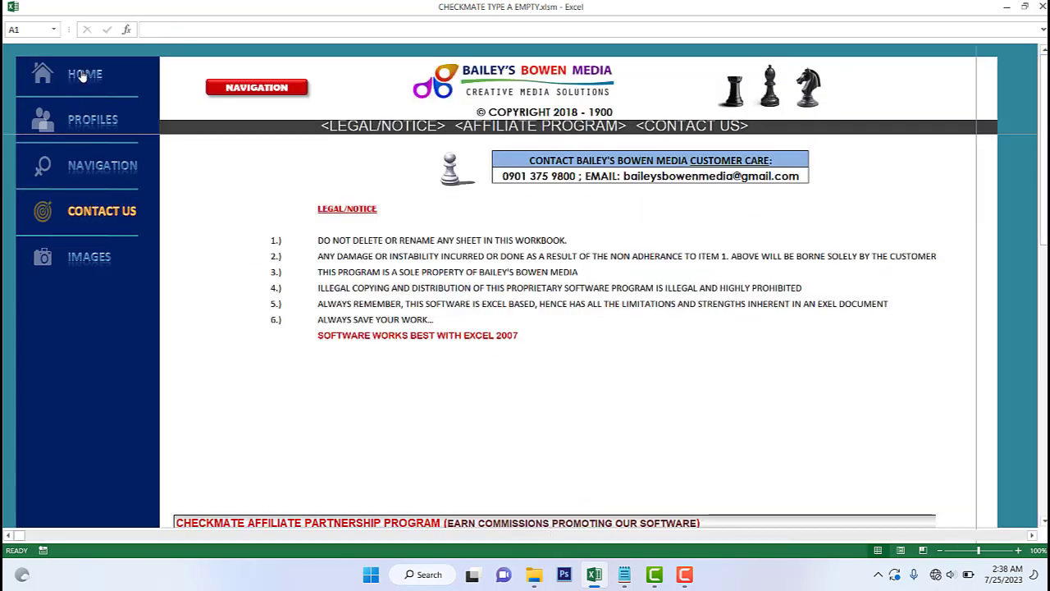
{"action": "left_click", "coordinate": [82, 76]}
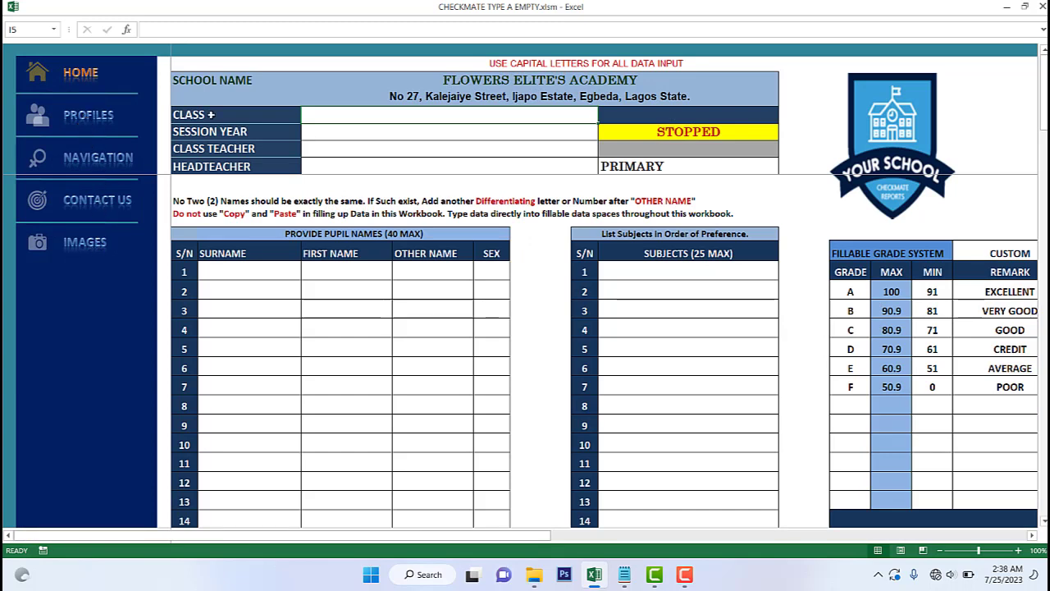
- Set the session status back to STARTED
{"action": "left_click", "coordinate": [675, 134]}
{"action": "left_click", "coordinate": [784, 134]}
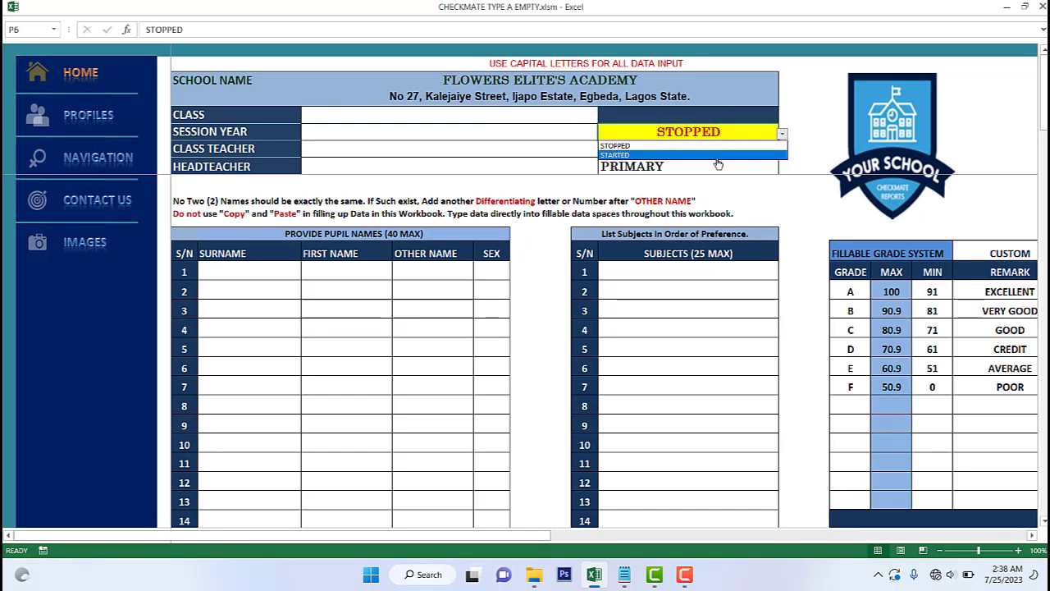
{"action": "left_click", "coordinate": [703, 159]}
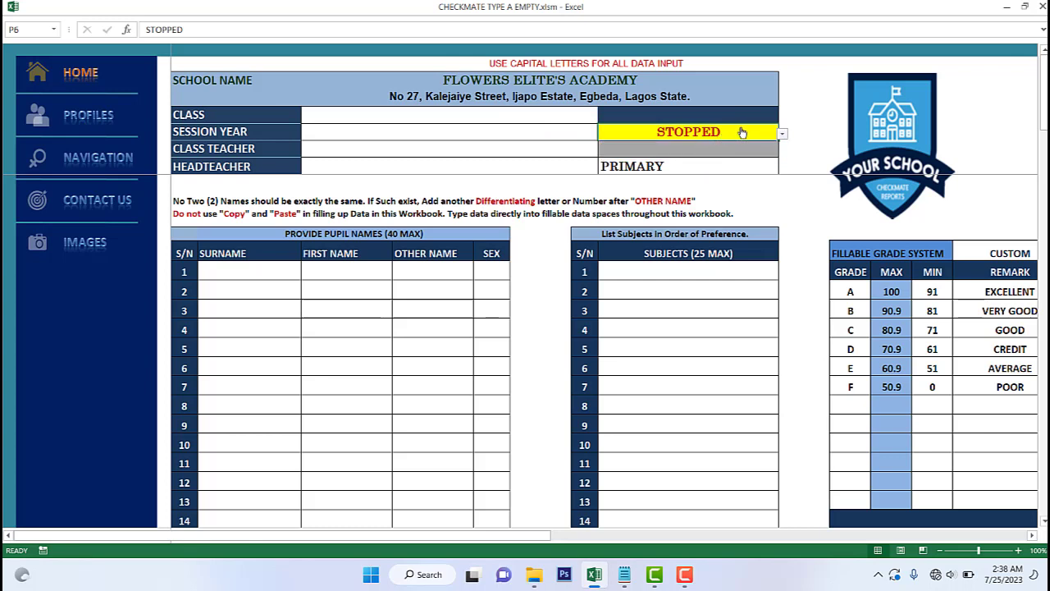
{"action": "left_click", "coordinate": [782, 134]}
{"action": "left_click", "coordinate": [687, 159]}
{"action": "left_click", "coordinate": [783, 134]}
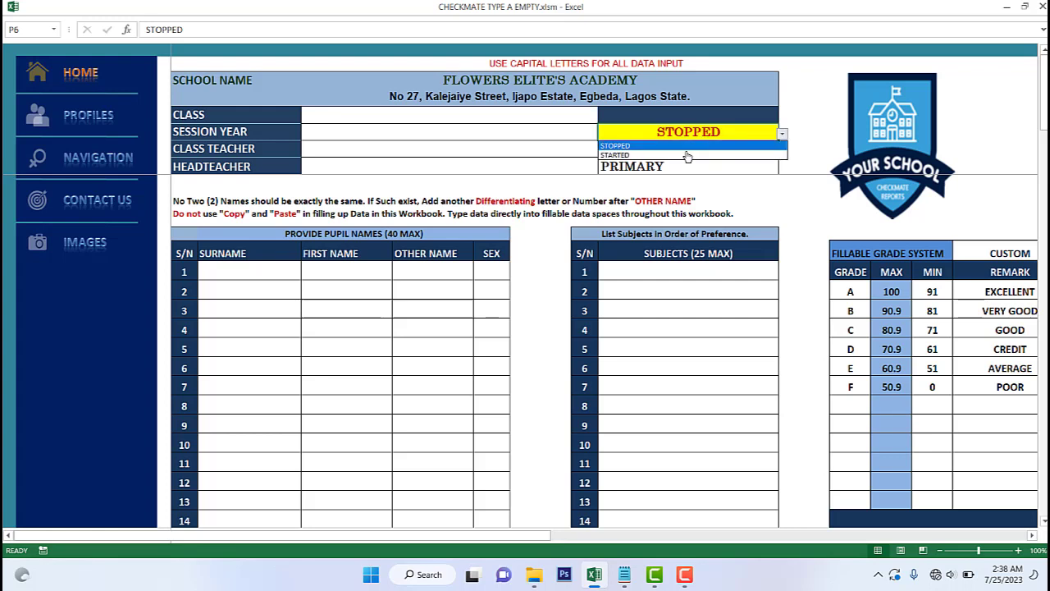
{"action": "left_click", "coordinate": [676, 155]}
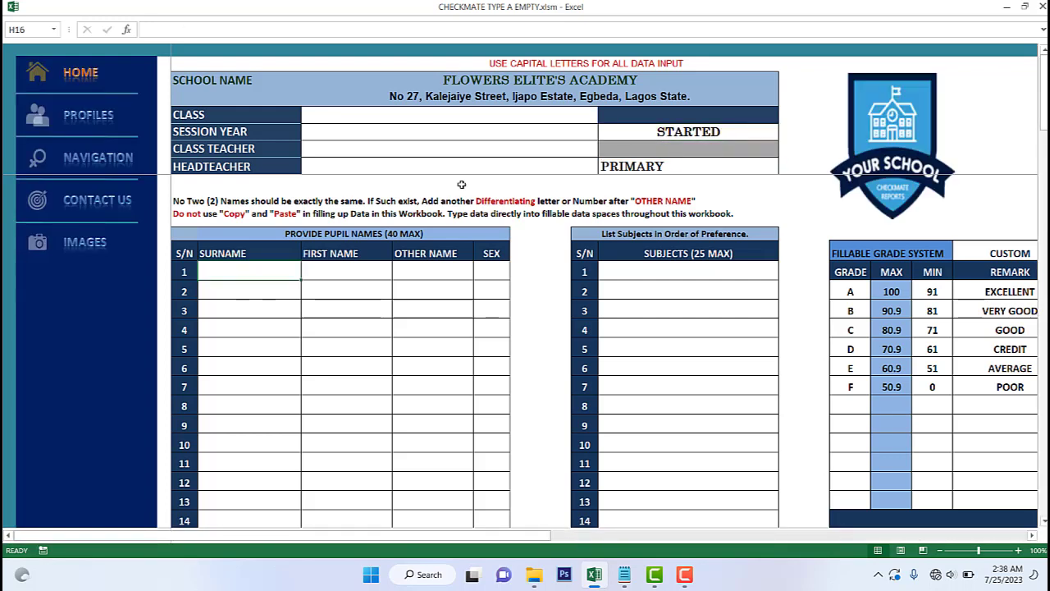
- Enter CLASS 2A as the class in I5
{"action": "left_click", "coordinate": [340, 115]}
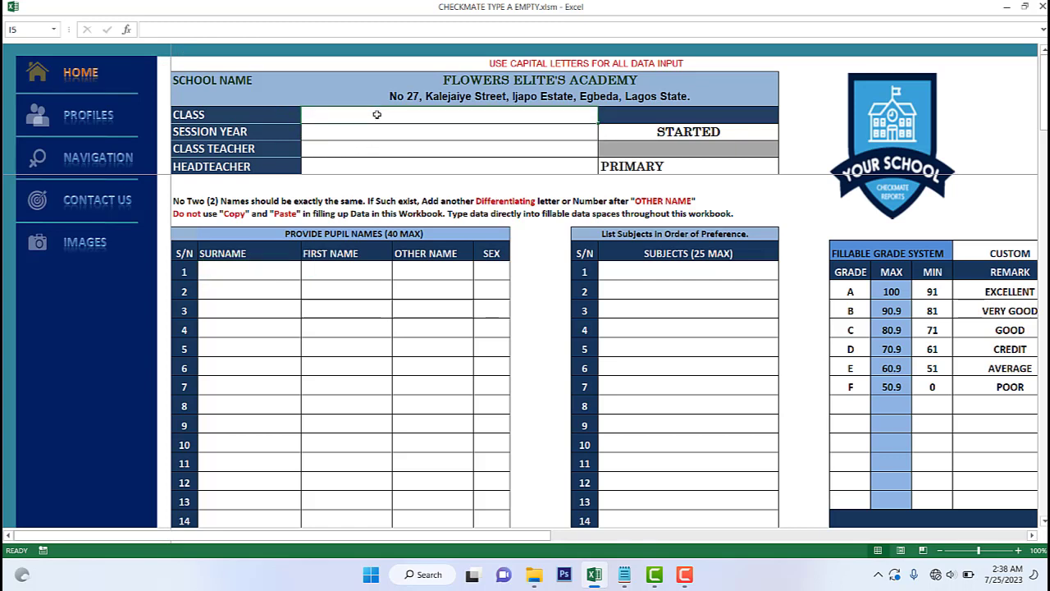
{"action": "type", "text": "CJ"}
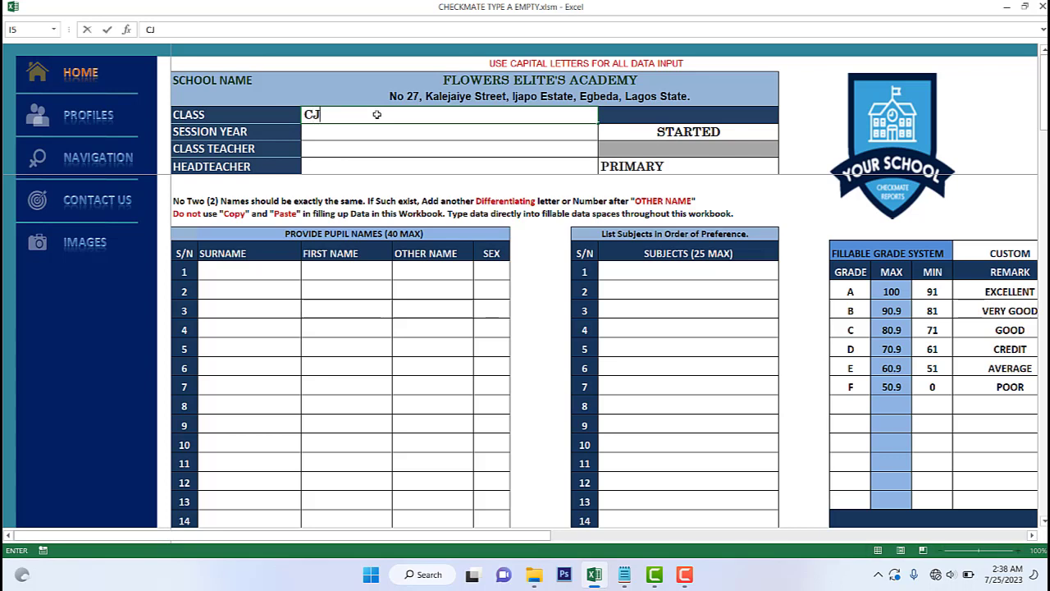
{"action": "key", "text": "BackSpace"}
{"action": "type", "text": "LASS"}
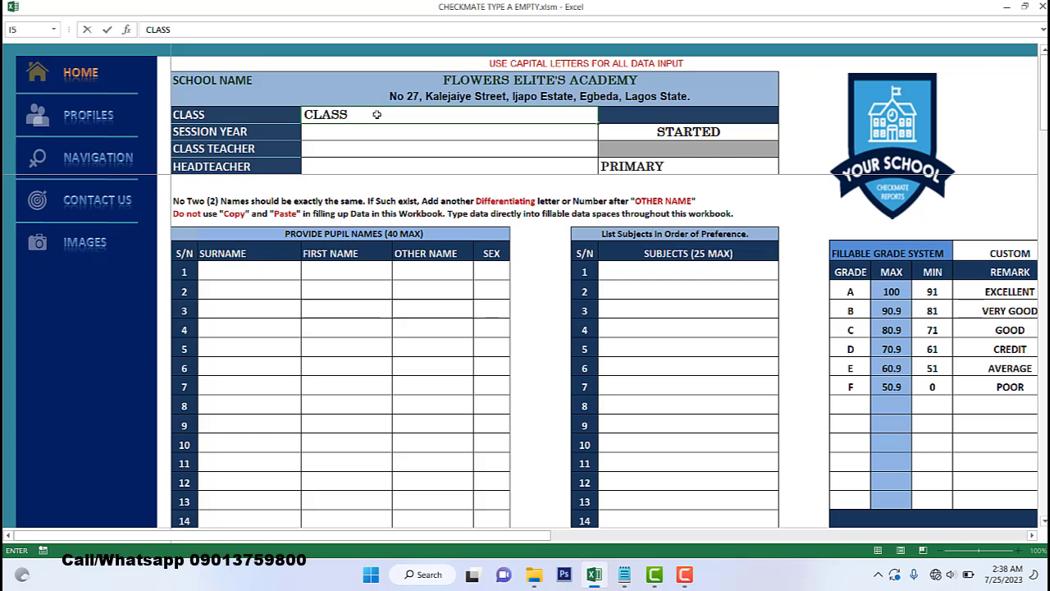
{"action": "type", "text": " 2A"}
- Choose session year 2022_2023 and enter the class teacher's name in I7
{"action": "left_click", "coordinate": [367, 136]}
{"action": "key", "text": "alt+Down"}
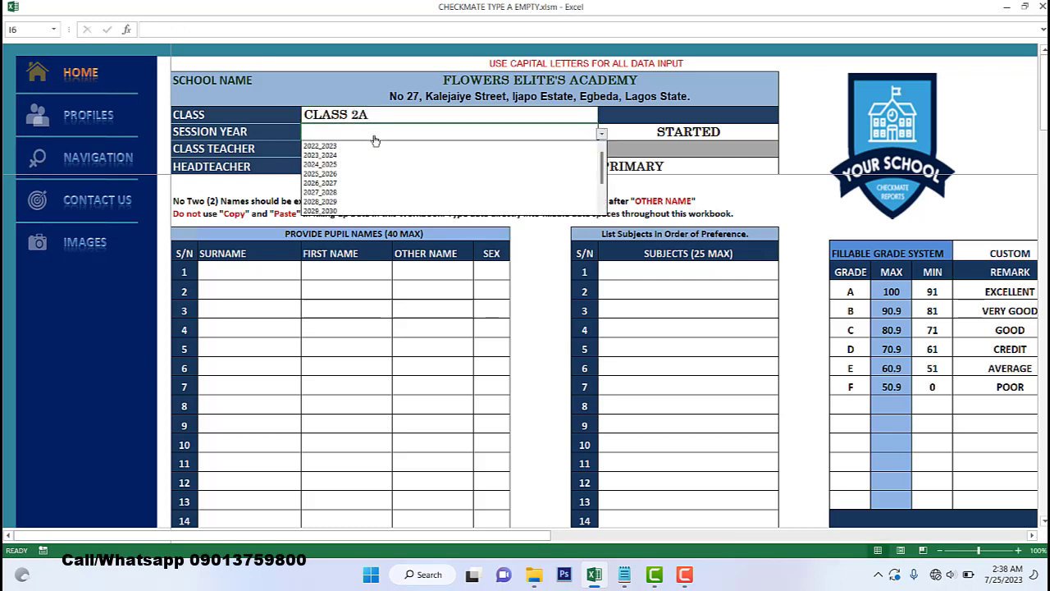
{"action": "left_click", "coordinate": [363, 146]}
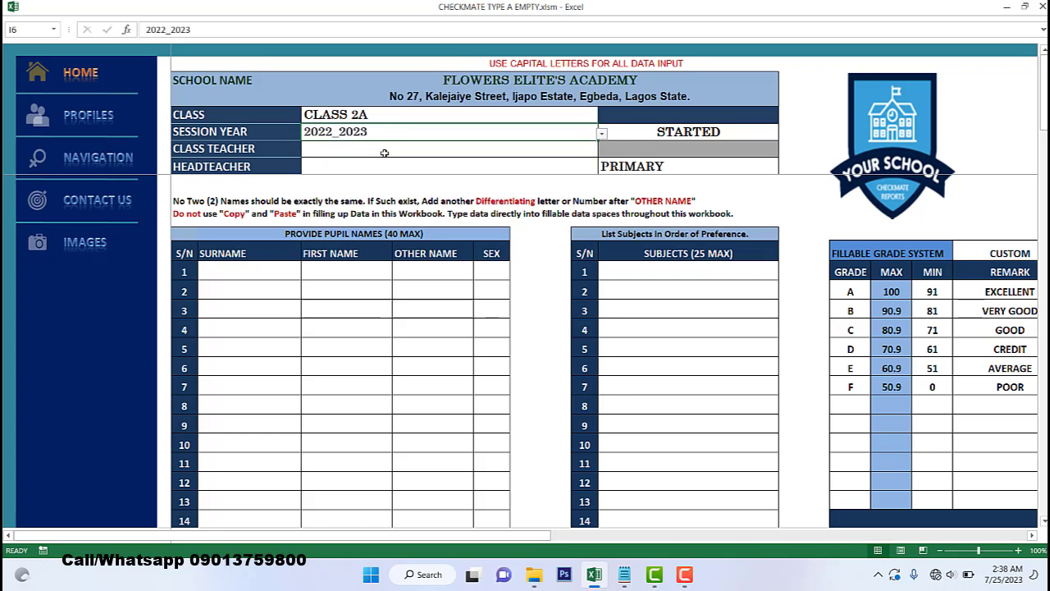
{"action": "left_click", "coordinate": [397, 153]}
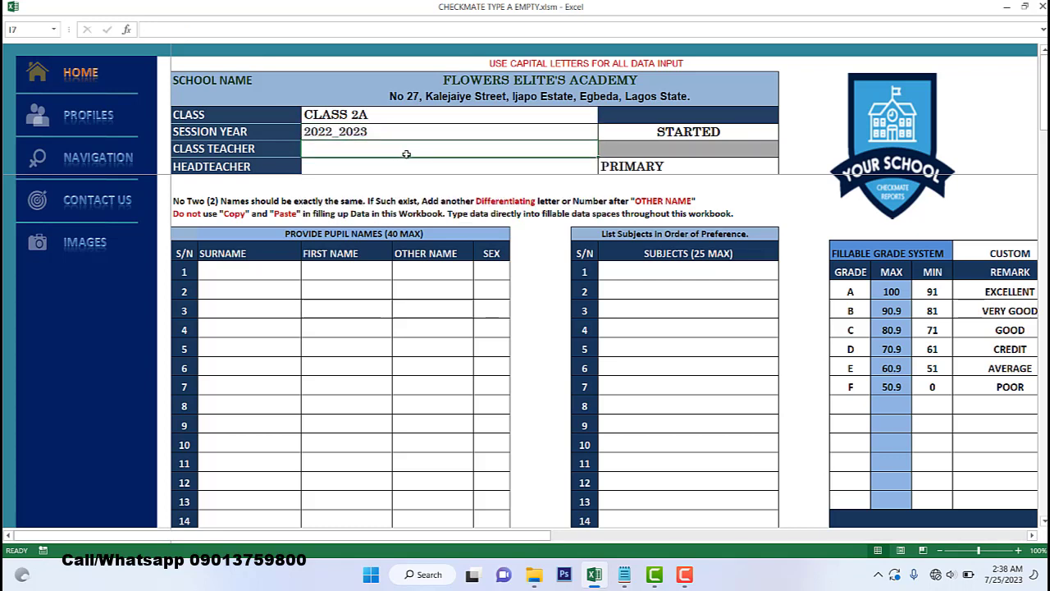
{"action": "type", "text": "MR "}
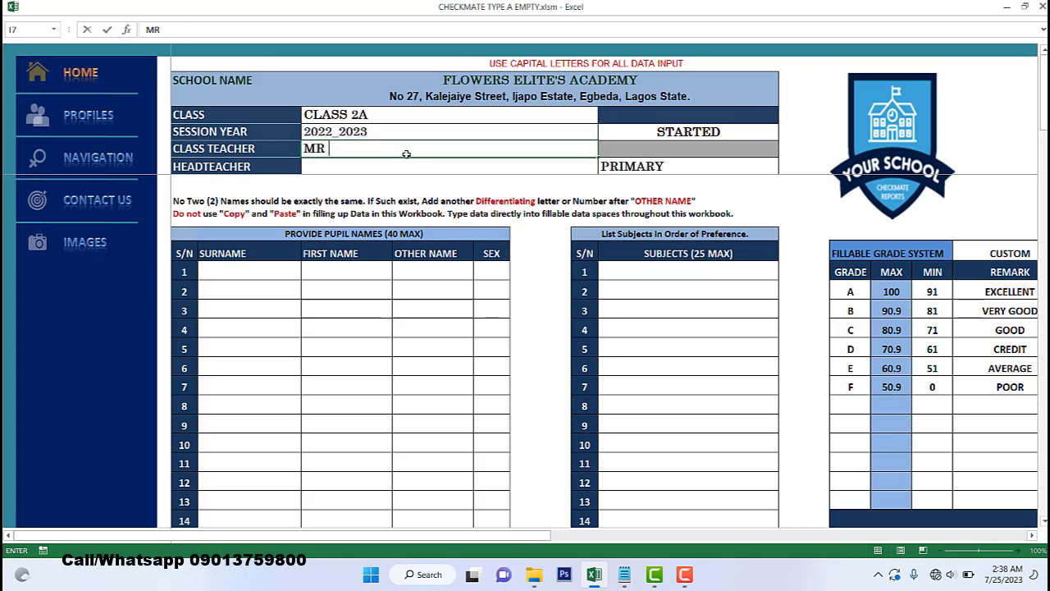
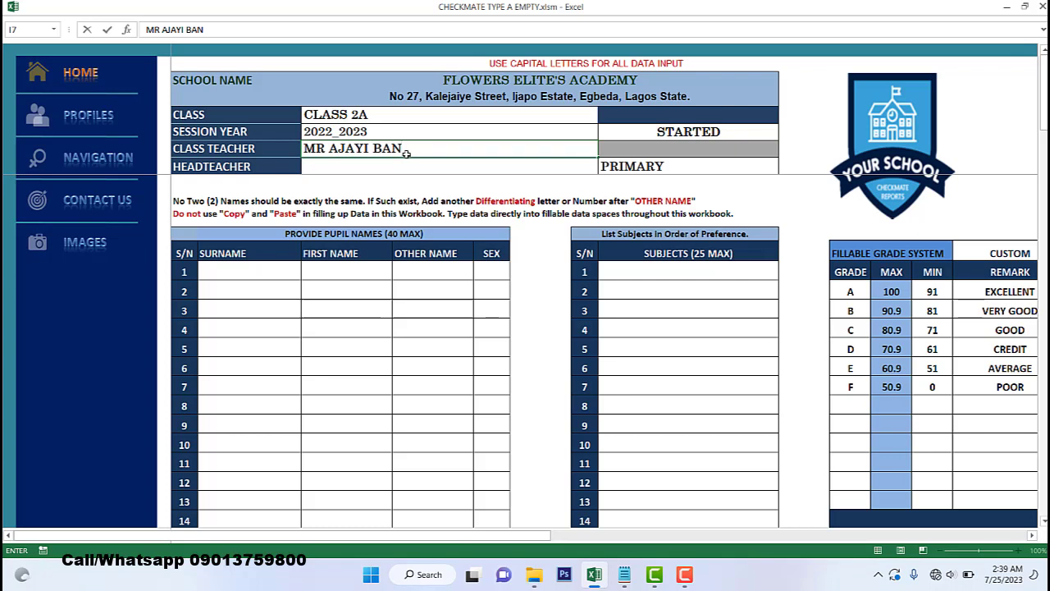
{"action": "key", "text": "Return"}
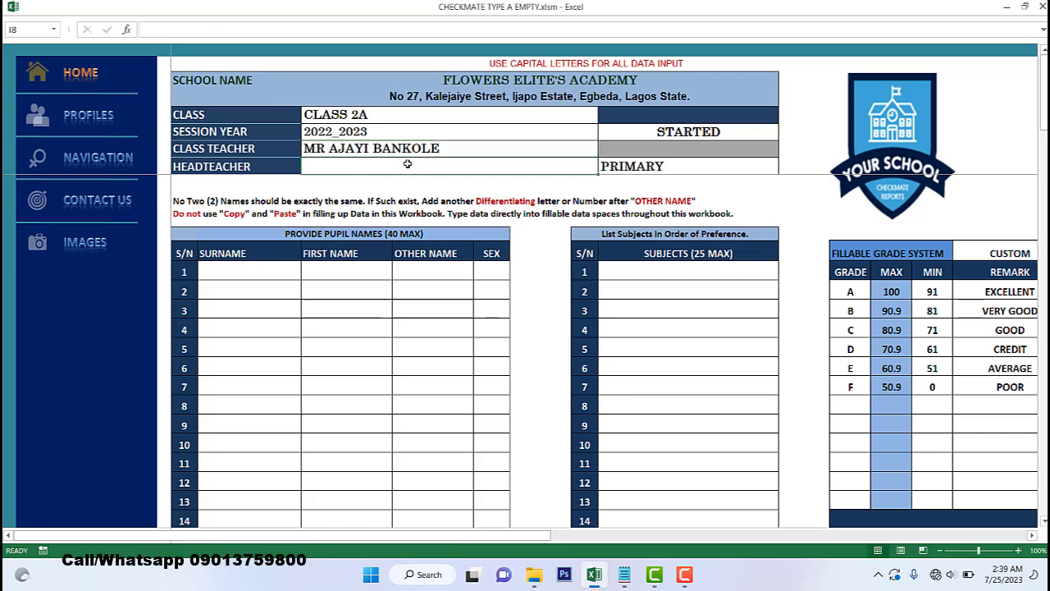
{"action": "left_click", "coordinate": [632, 166]}
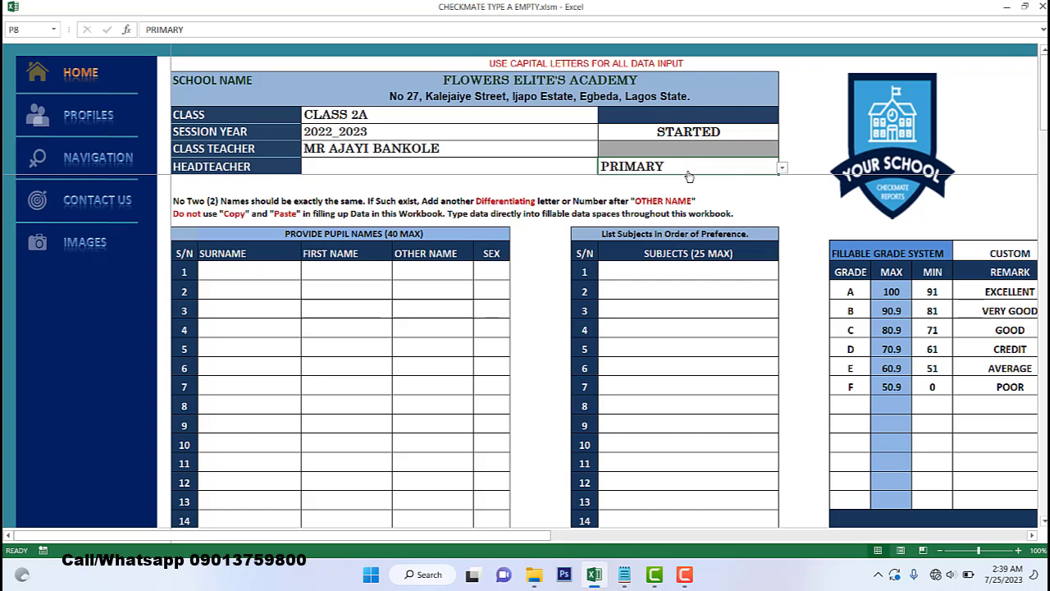
- Set the P8 school level to COLLEGE after briefly trying PRIMARY
{"action": "key", "text": "alt+Down"}
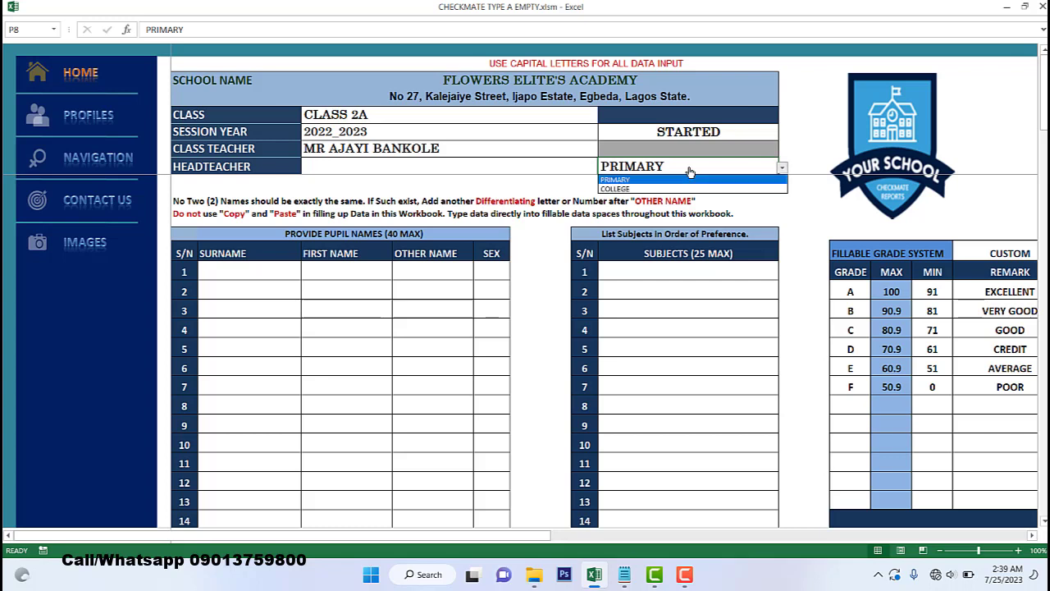
{"action": "left_click", "coordinate": [686, 191]}
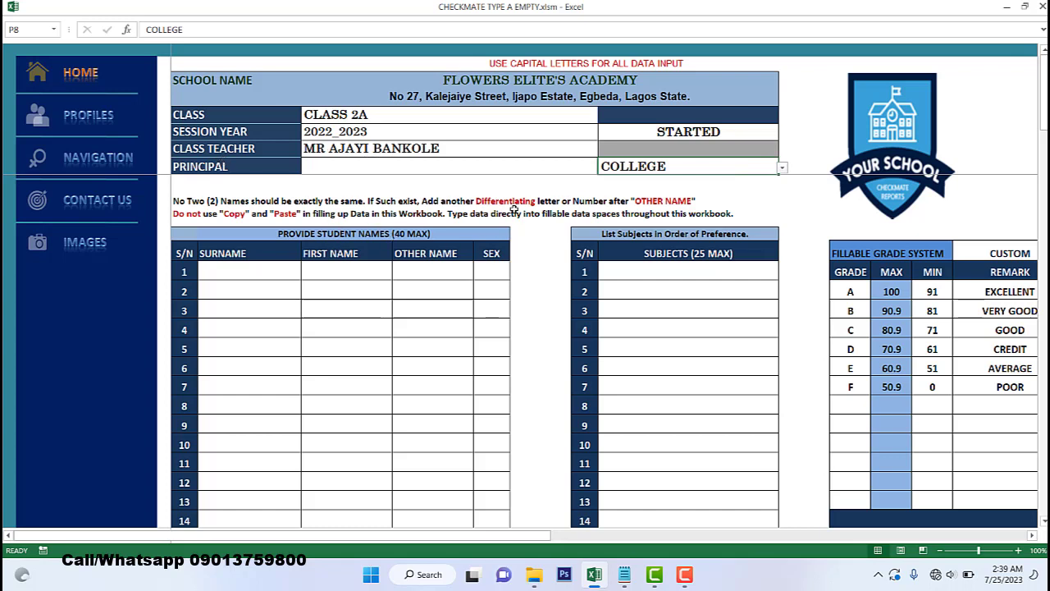
{"action": "left_click", "coordinate": [782, 168]}
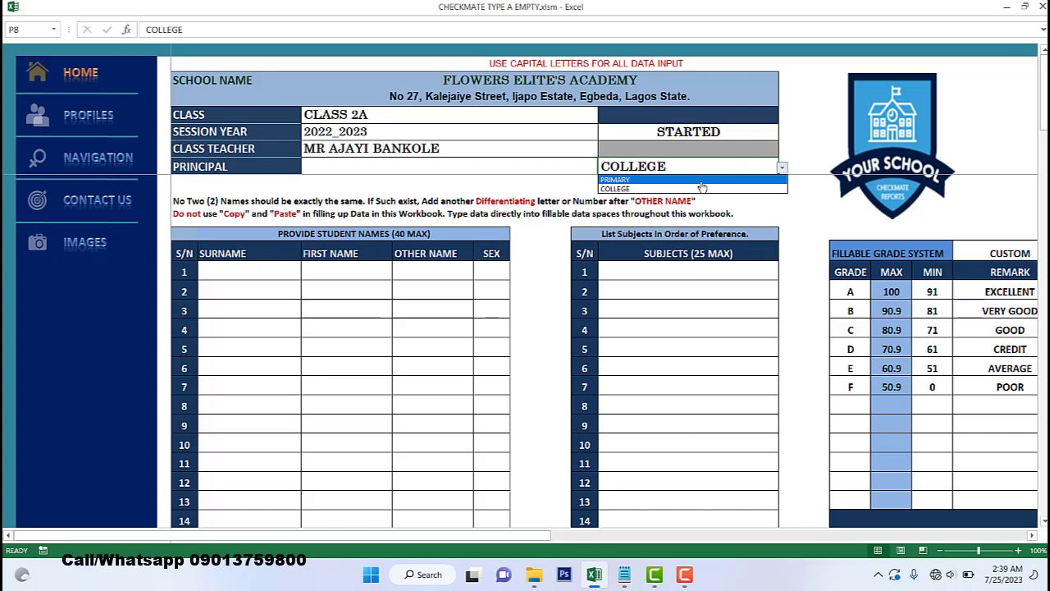
{"action": "left_click", "coordinate": [702, 183]}
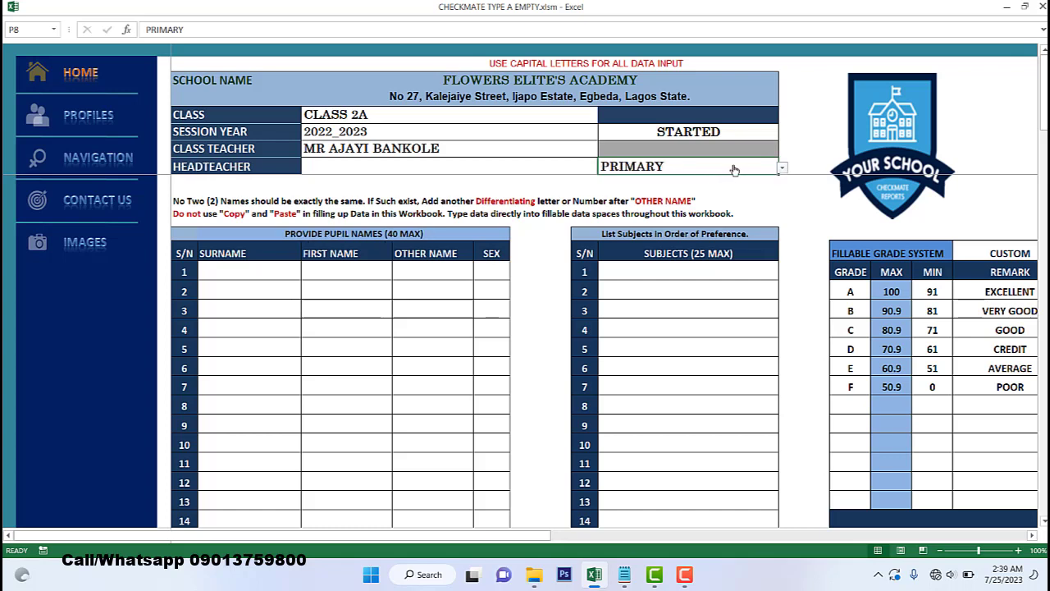
{"action": "left_click", "coordinate": [782, 168]}
{"action": "left_click", "coordinate": [704, 200]}
{"action": "left_click", "coordinate": [781, 167]}
{"action": "left_click", "coordinate": [638, 190]}
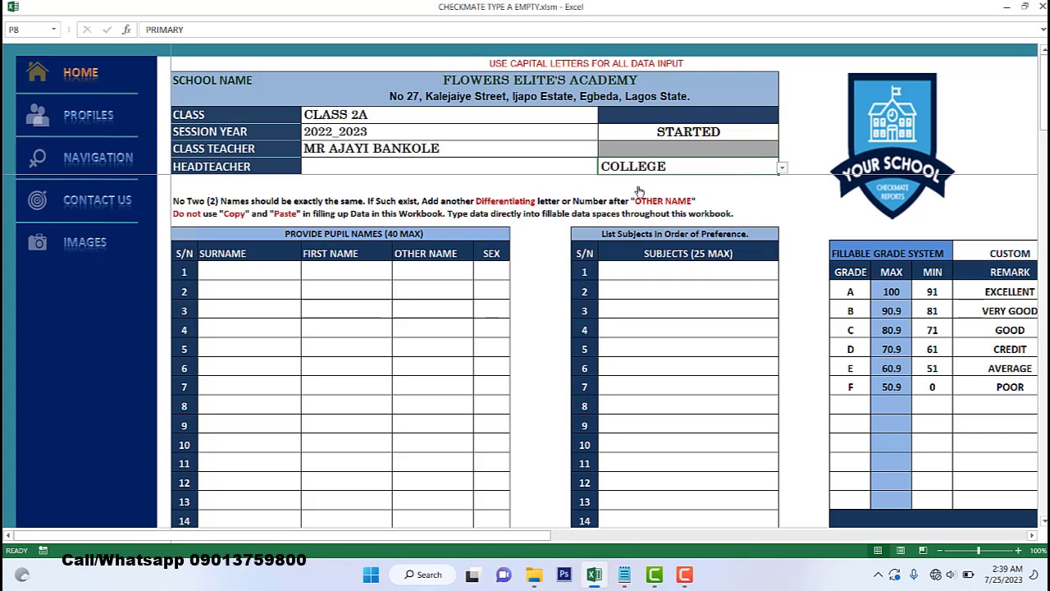
{"action": "left_click", "coordinate": [348, 166]}
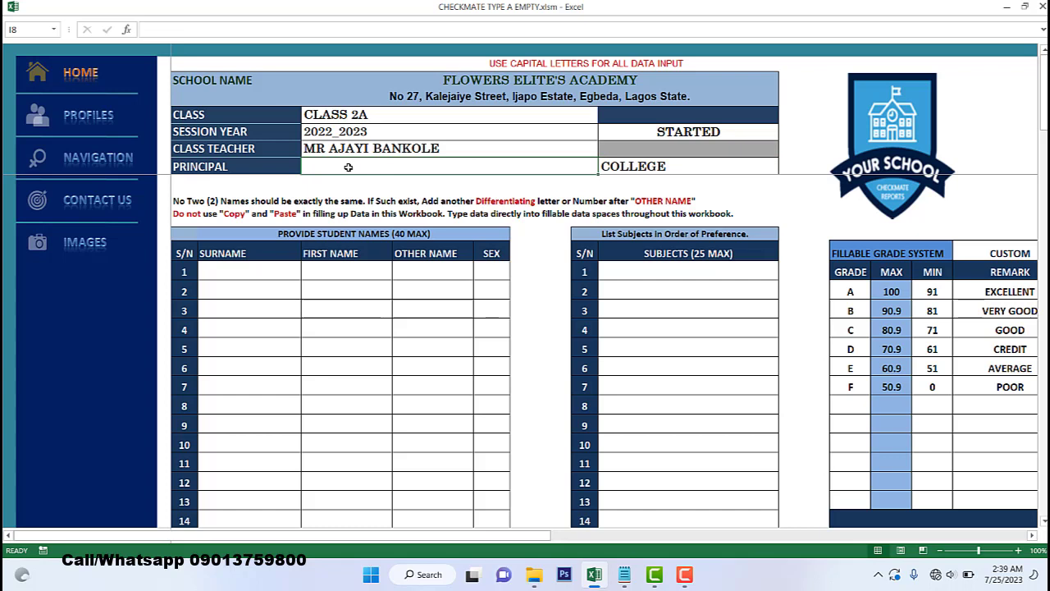
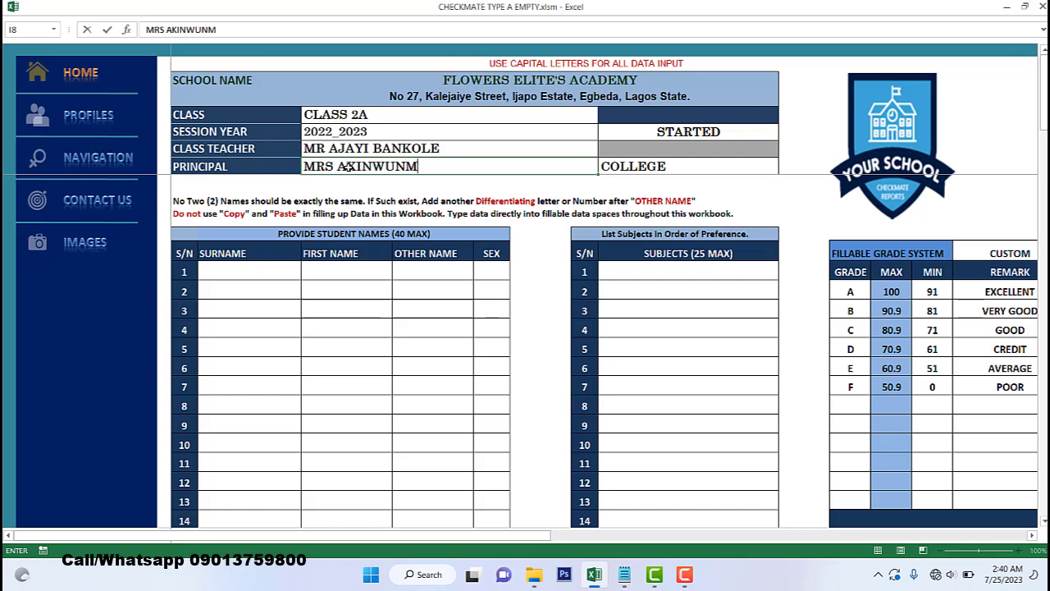
- Type the principal's name into cell I8
{"action": "left_click", "coordinate": [297, 282]}
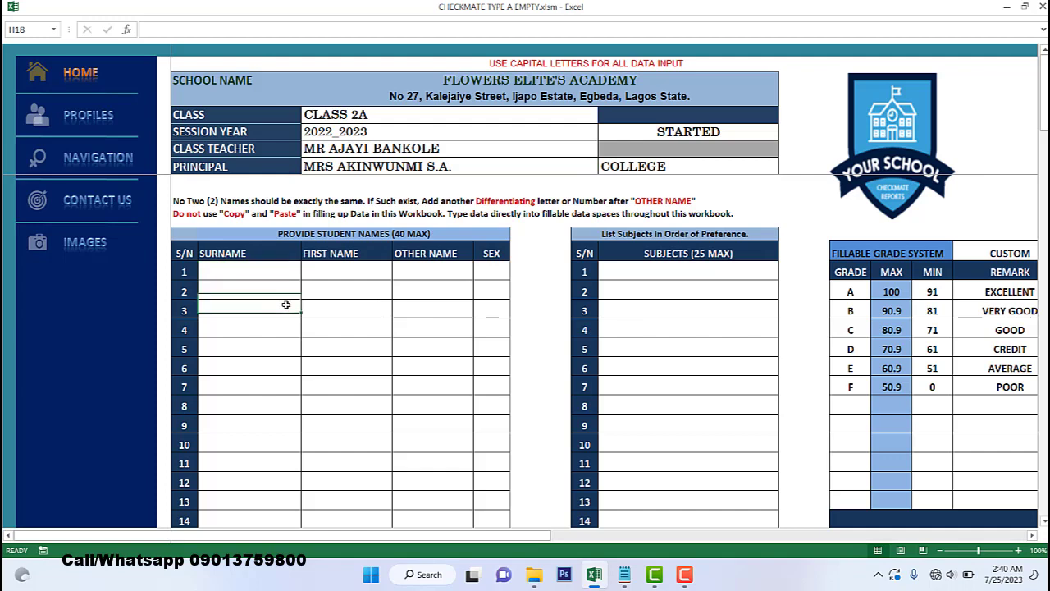
{"action": "left_click", "coordinate": [267, 266]}
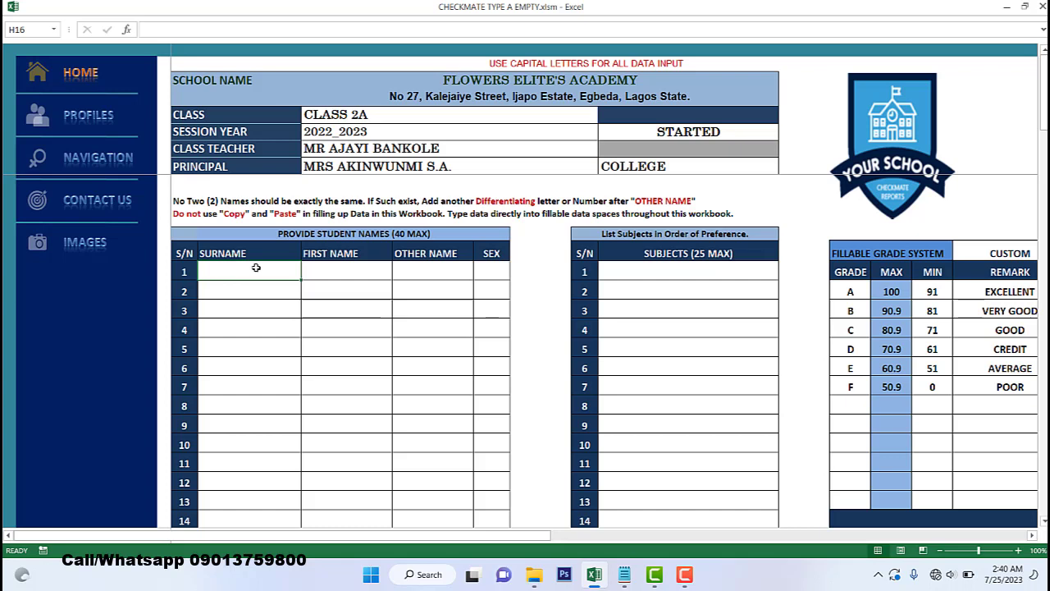
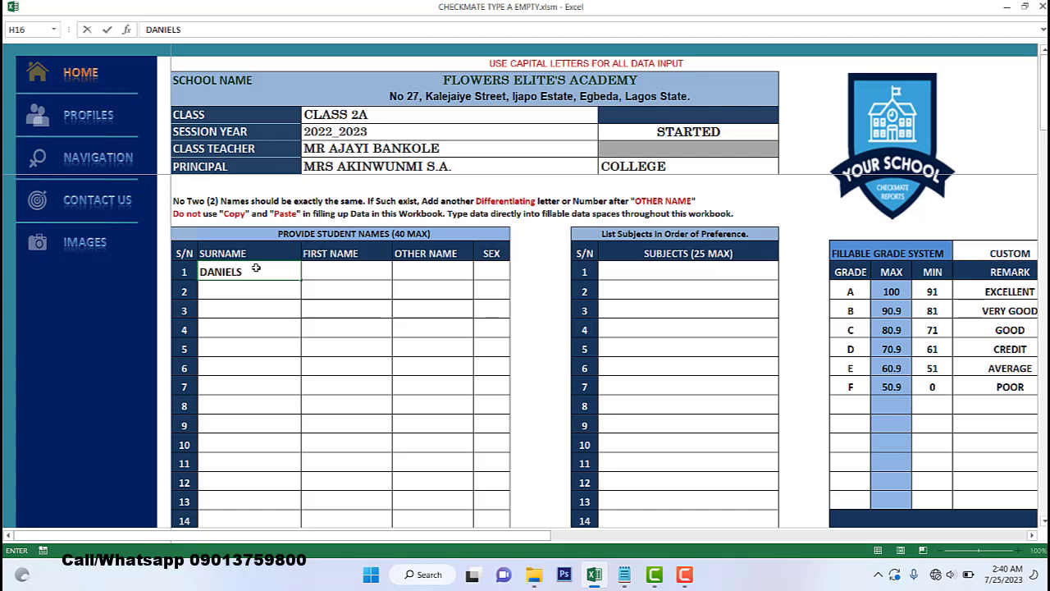
- Enter the first student's surname and sex M
{"action": "left_click", "coordinate": [331, 272]}
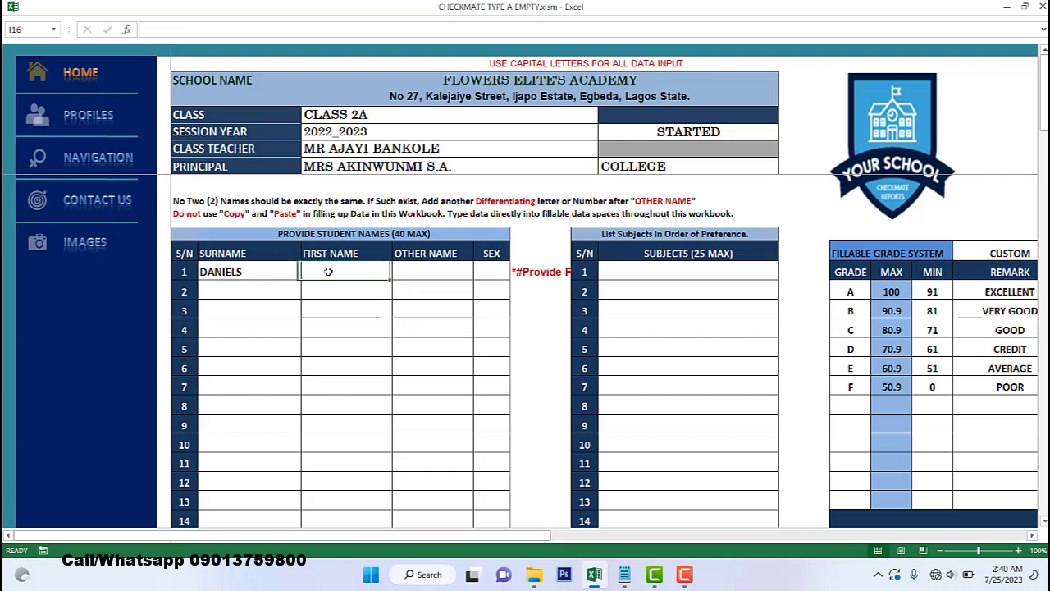
{"action": "left_click", "coordinate": [491, 269]}
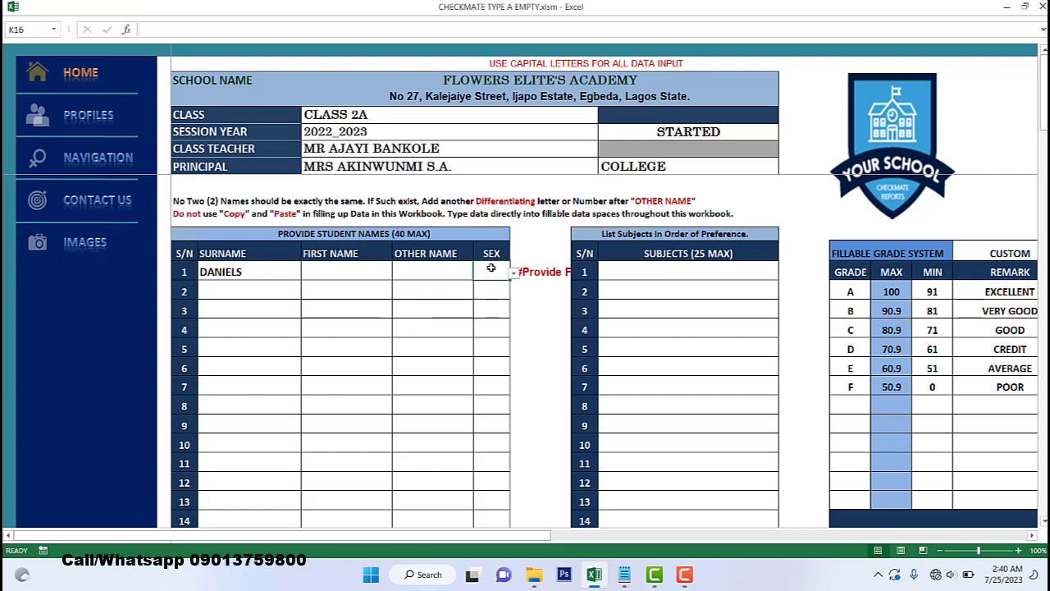
{"action": "left_click", "coordinate": [417, 271]}
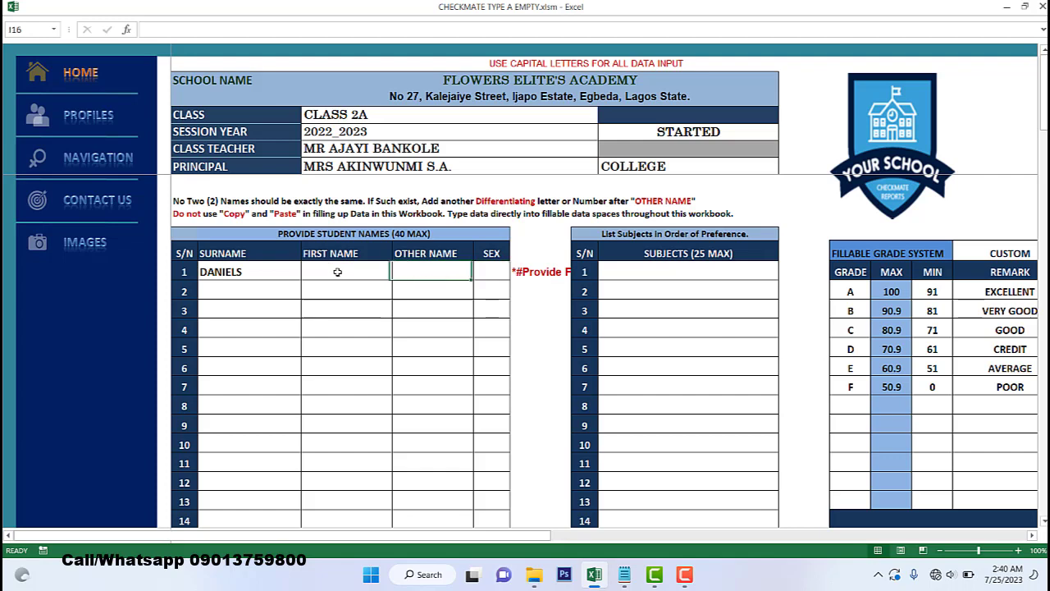
{"action": "left_click", "coordinate": [339, 271]}
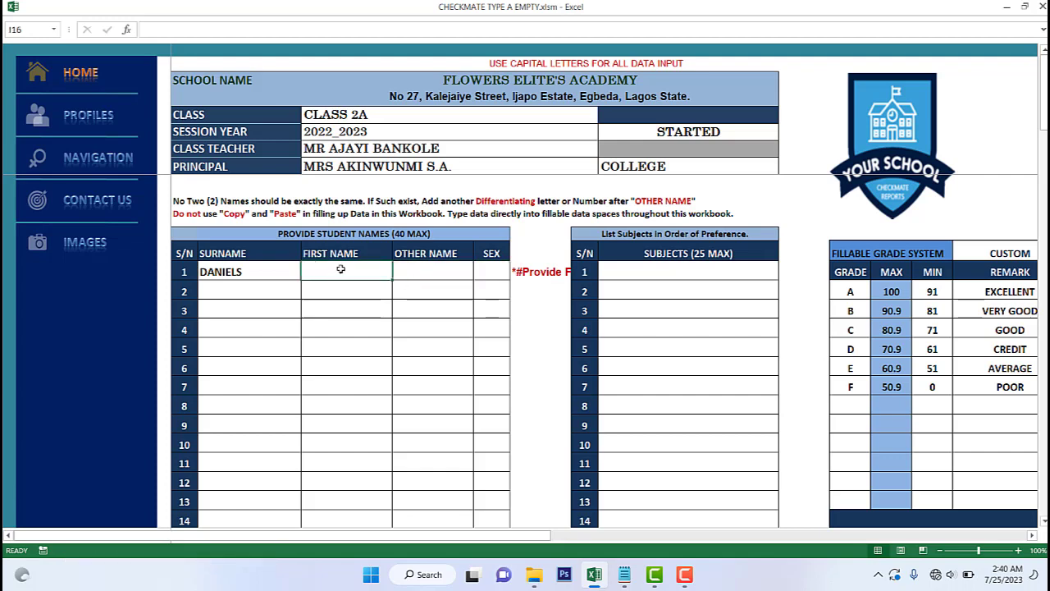
{"action": "left_click", "coordinate": [420, 269]}
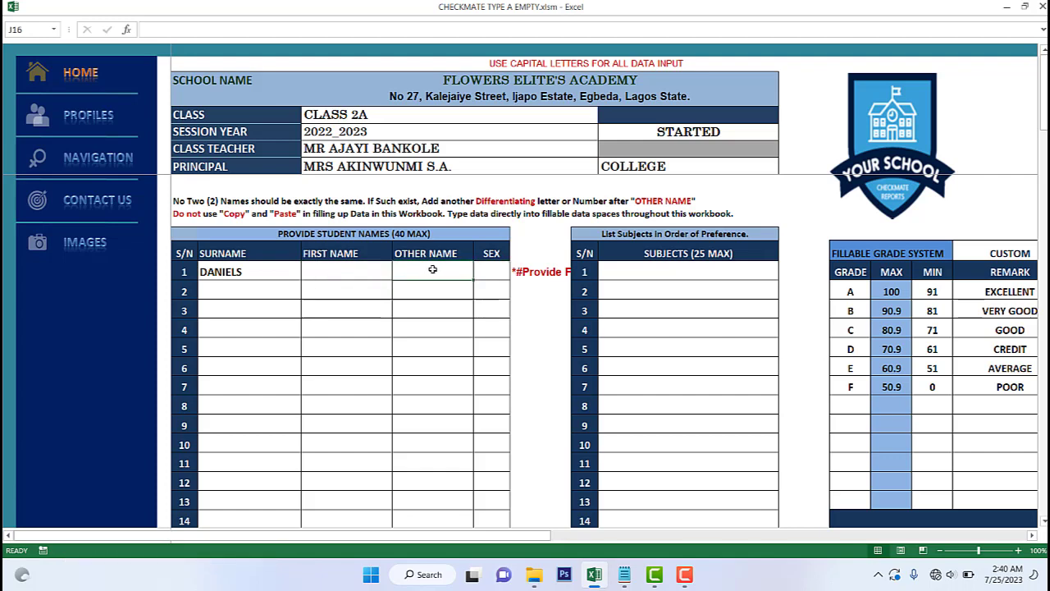
{"action": "left_click", "coordinate": [490, 270]}
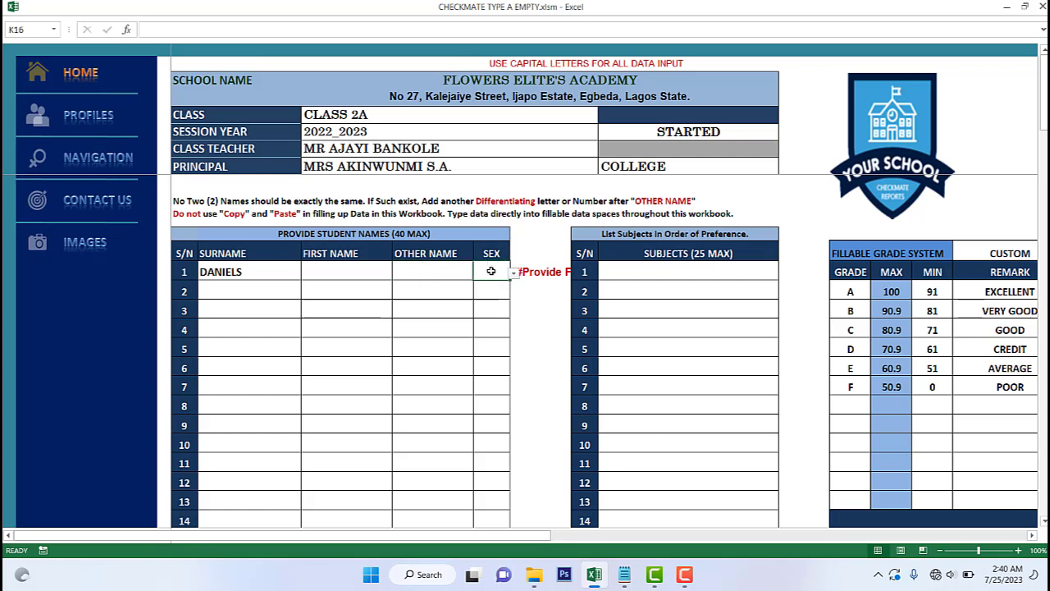
{"action": "type", "text": "M"}
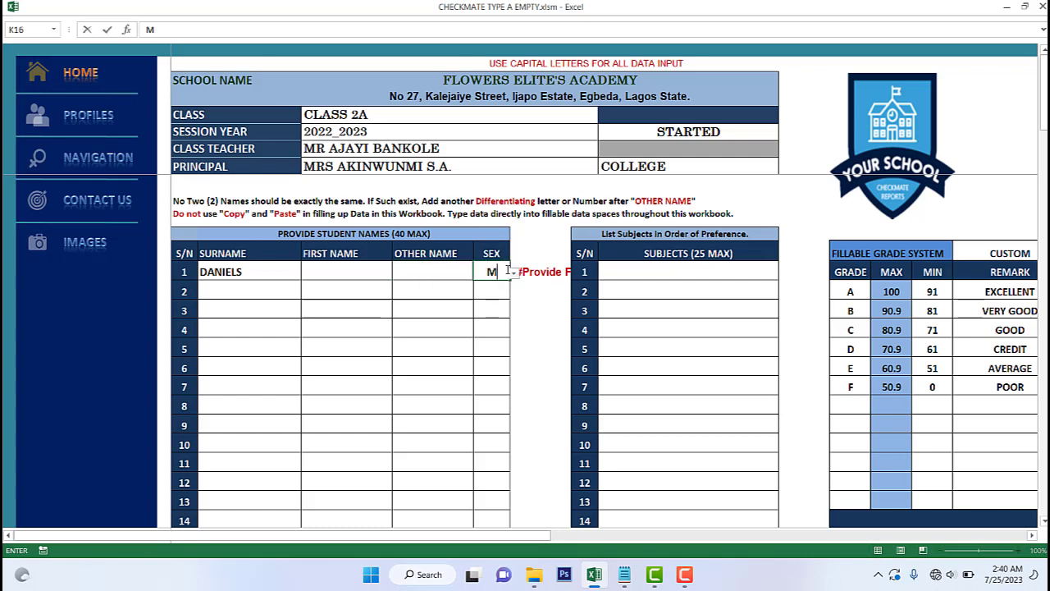
{"action": "left_click", "coordinate": [459, 284]}
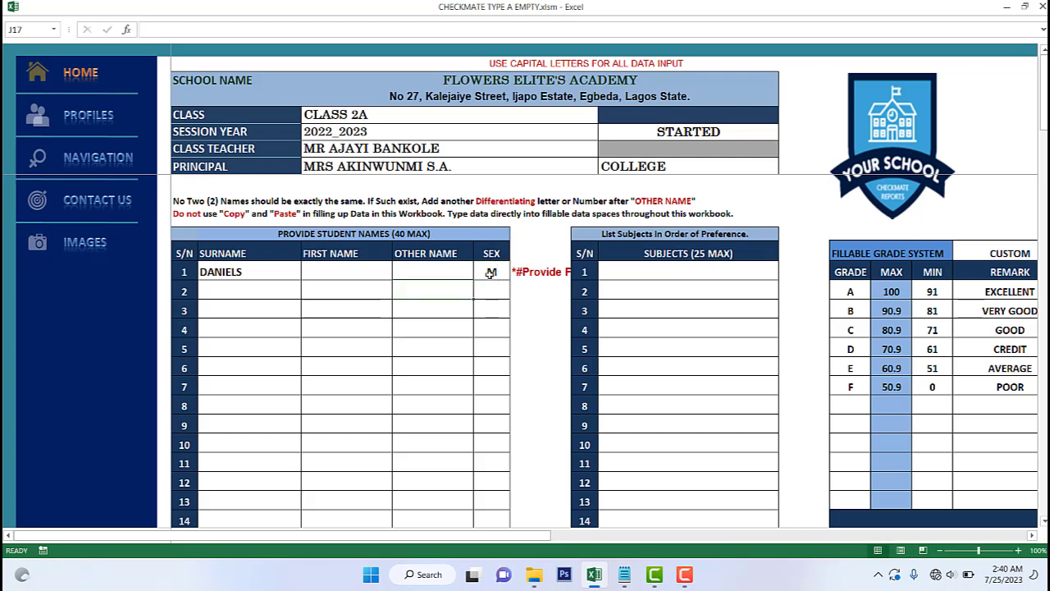
- Fill in the first student's first name, correcting a typo
{"action": "left_click", "coordinate": [420, 272]}
{"action": "type", "text": "H"}
{"action": "key", "text": "Return"}
{"action": "left_click", "coordinate": [355, 269]}
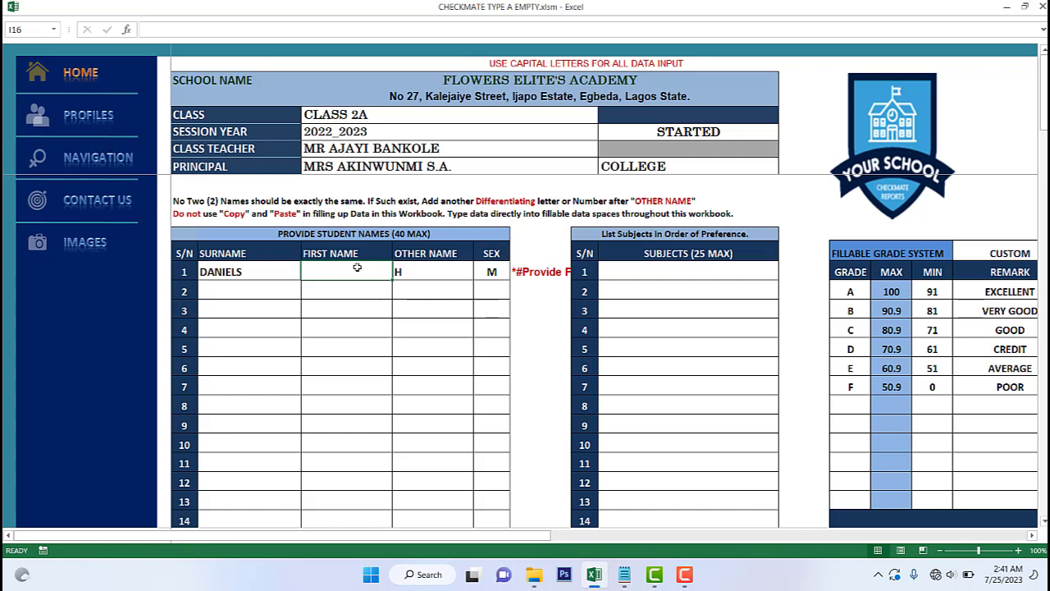
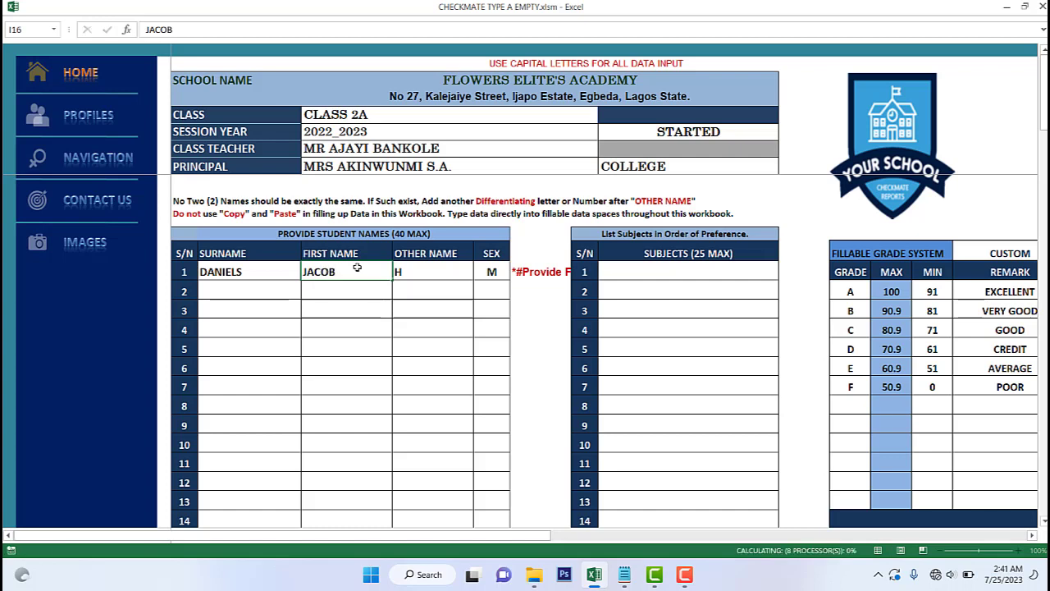
{"action": "key", "text": "Return"}
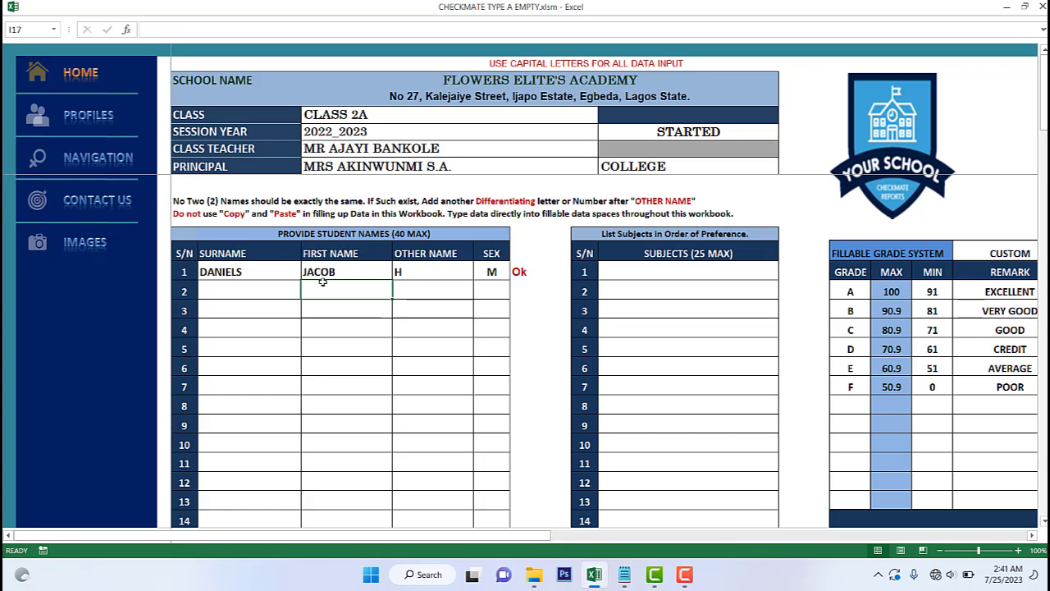
- Test the missing-data prompt by deleting and restoring the surname and re-entering sex M
{"action": "left_click", "coordinate": [219, 274]}
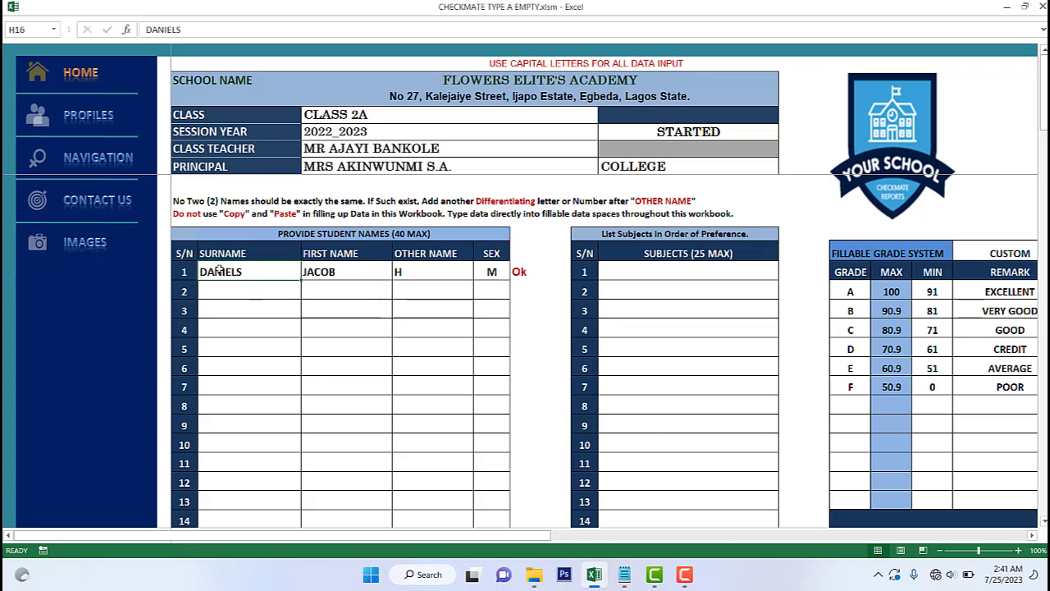
{"action": "key", "text": "Delete"}
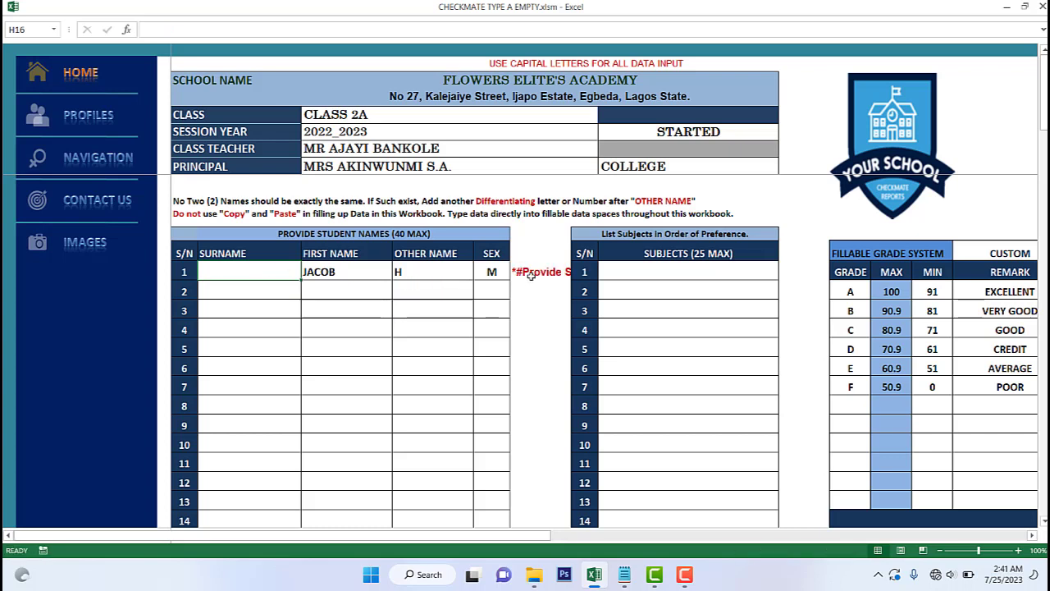
{"action": "key", "text": "ctrl+z"}
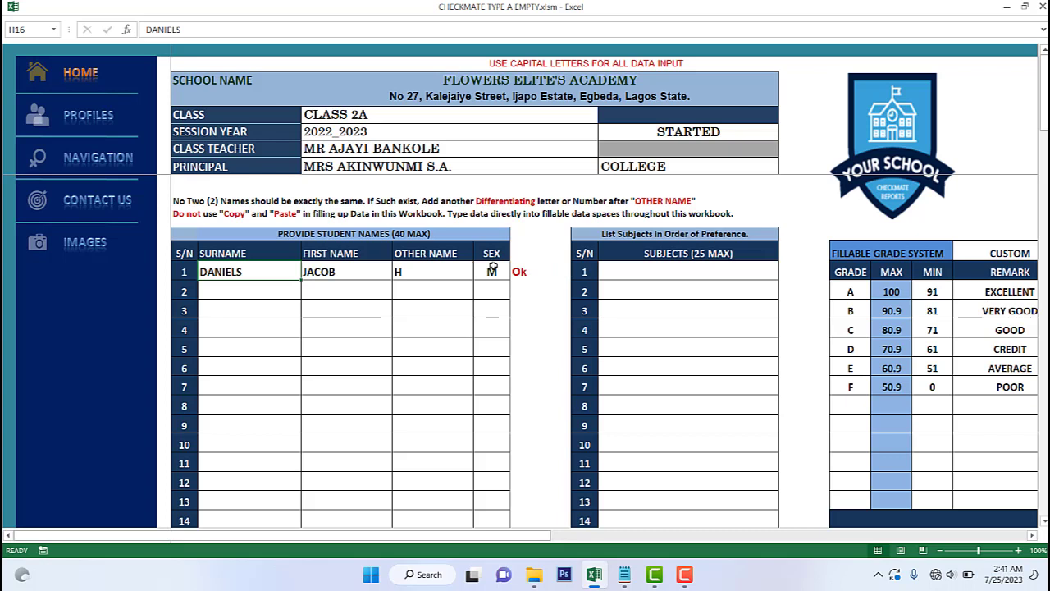
{"action": "left_click", "coordinate": [492, 270]}
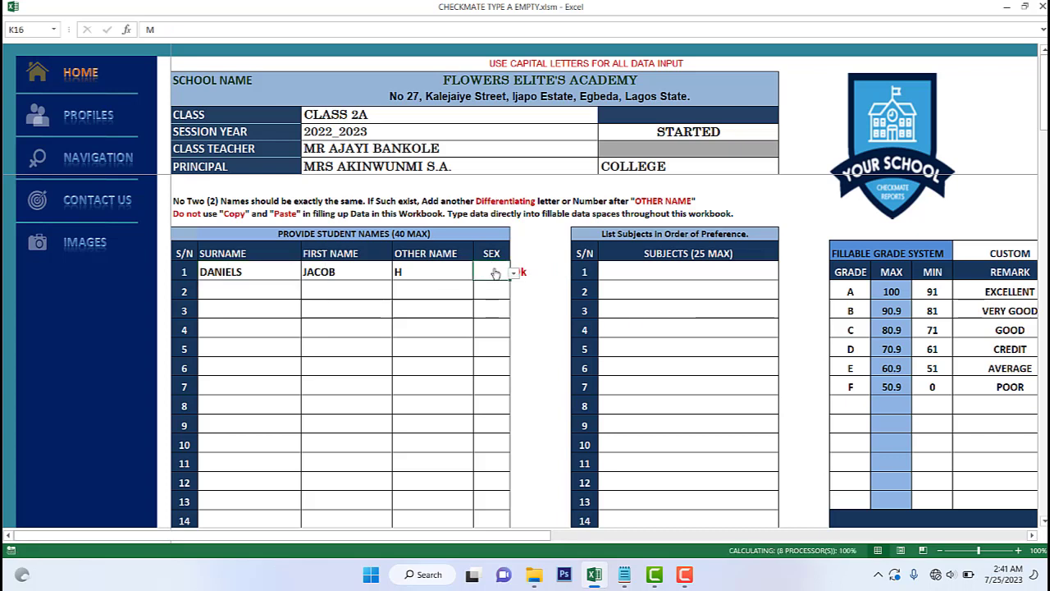
{"action": "key", "text": "Delete"}
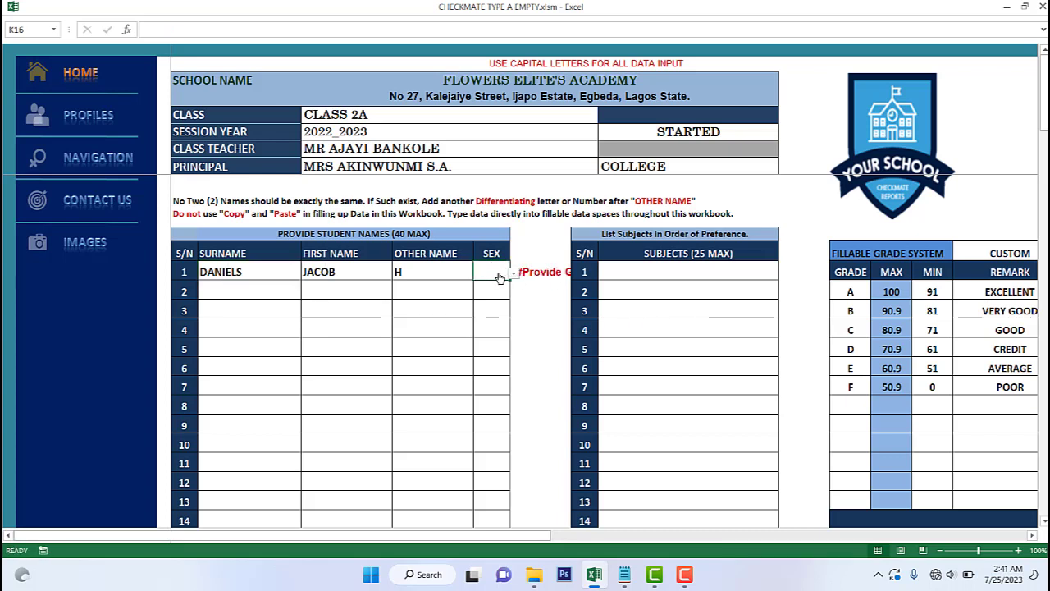
{"action": "type", "text": "M"}
{"action": "left_click", "coordinate": [417, 272]}
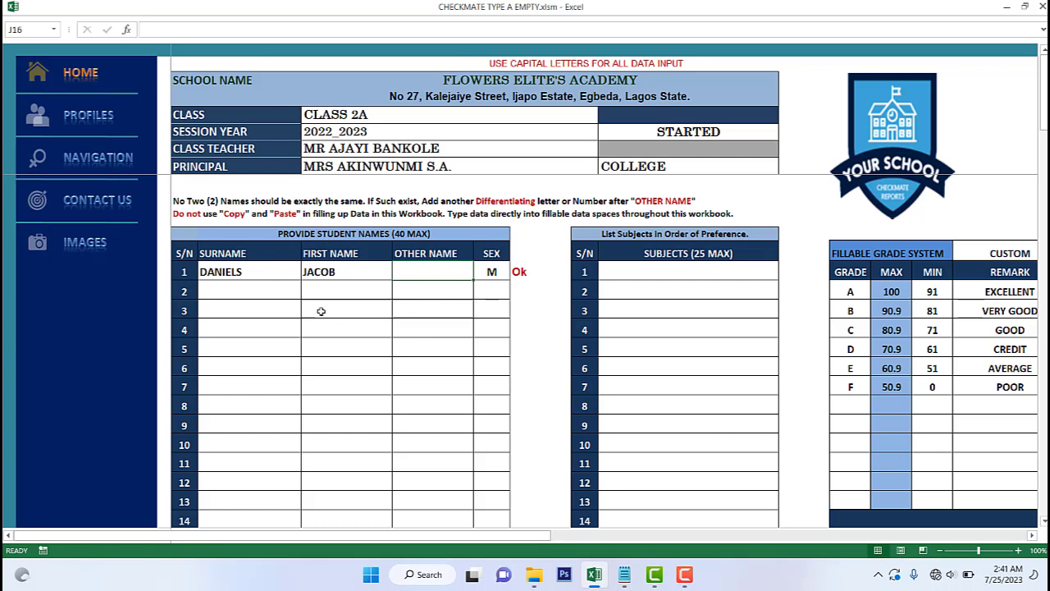
- Enter ENGLISH in subjects row 1 and MATHEMATICS in row 2
{"action": "left_click", "coordinate": [707, 274]}
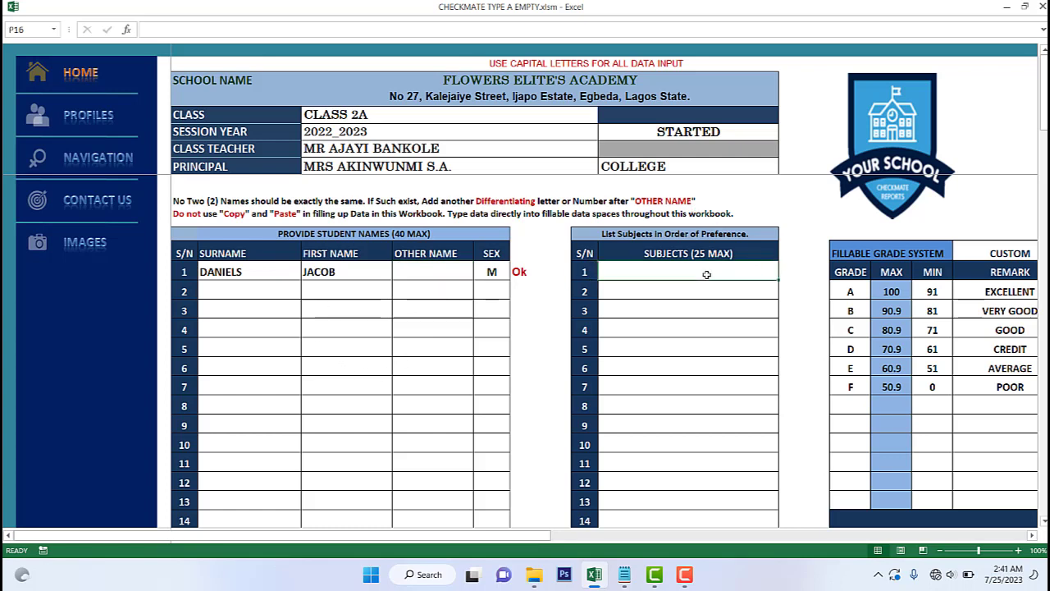
{"action": "type", "text": "EN"}
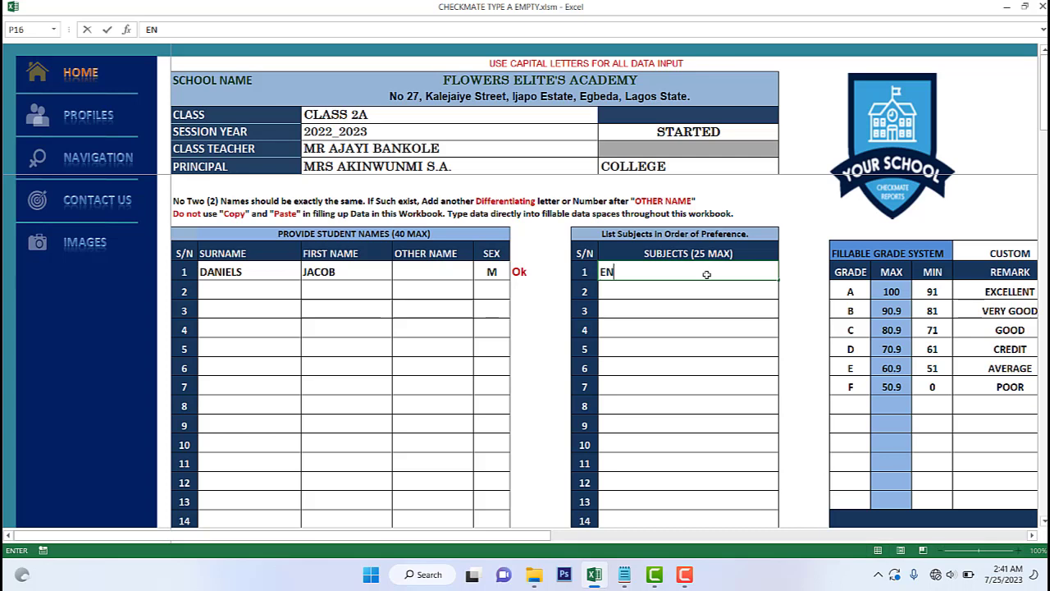
{"action": "type", "text": "GLISH"}
{"action": "left_click", "coordinate": [687, 287]}
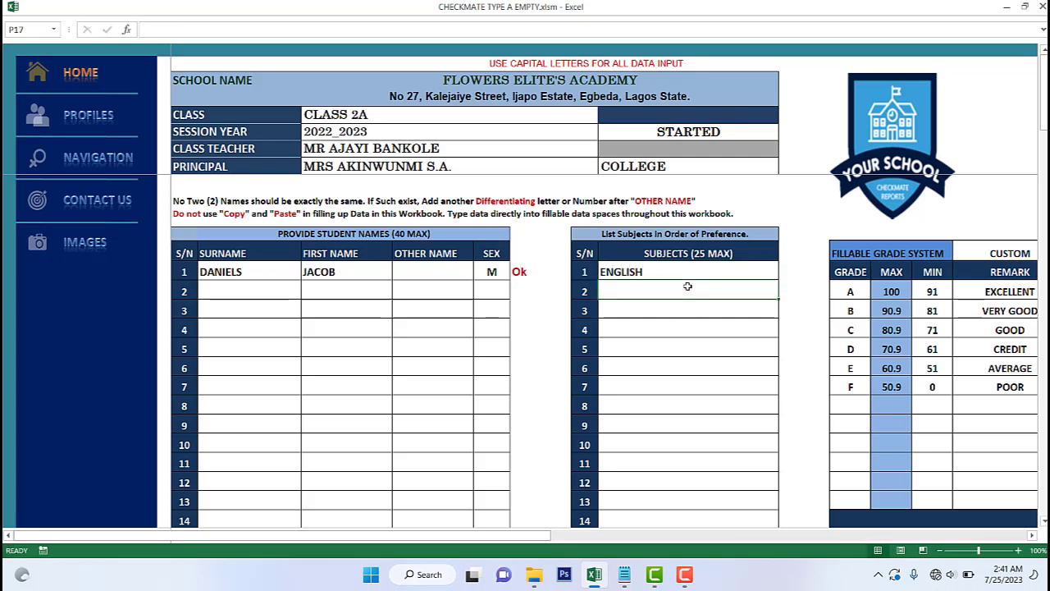
{"action": "type", "text": "MATH"}
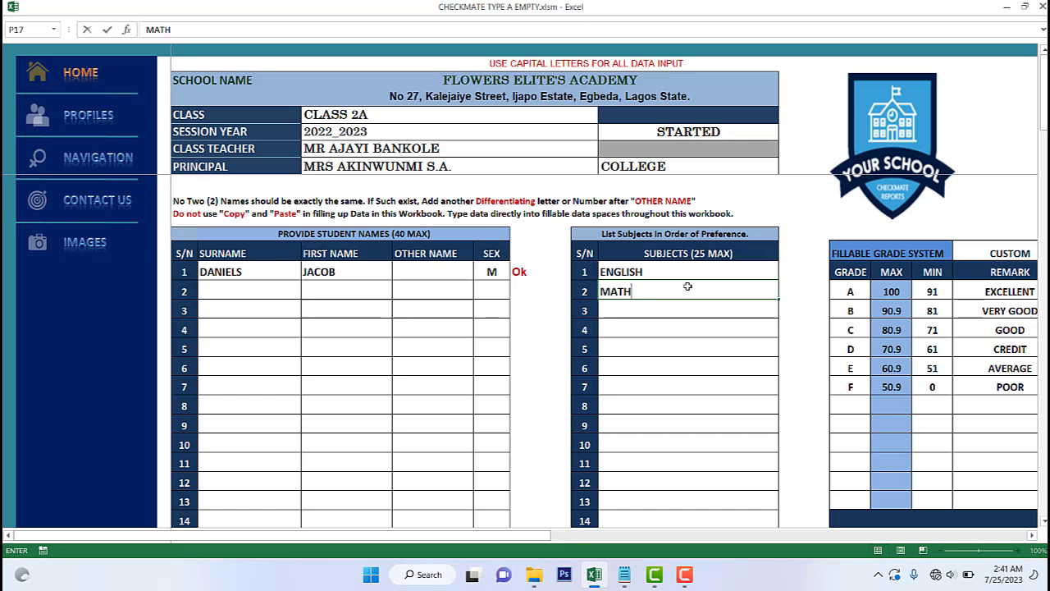
{"action": "type", "text": "EMATICS"}
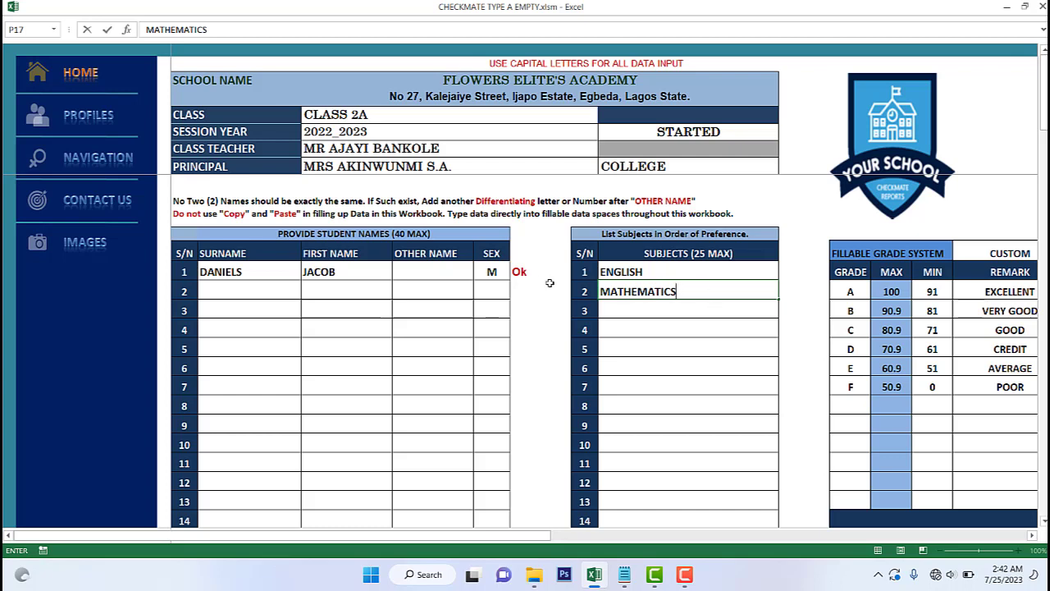
{"action": "left_click", "coordinate": [1033, 536]}
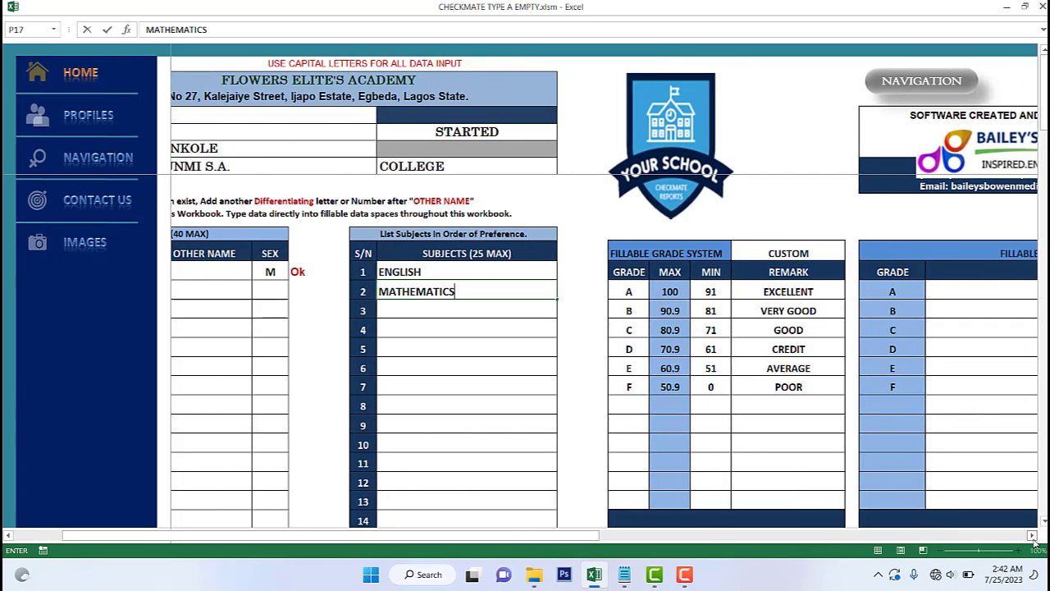
- Switch the grade system type from CUSTOM to DEFAULT
{"action": "scroll", "coordinate": [736, 184], "scroll_direction": "down", "scroll_amount": 1}
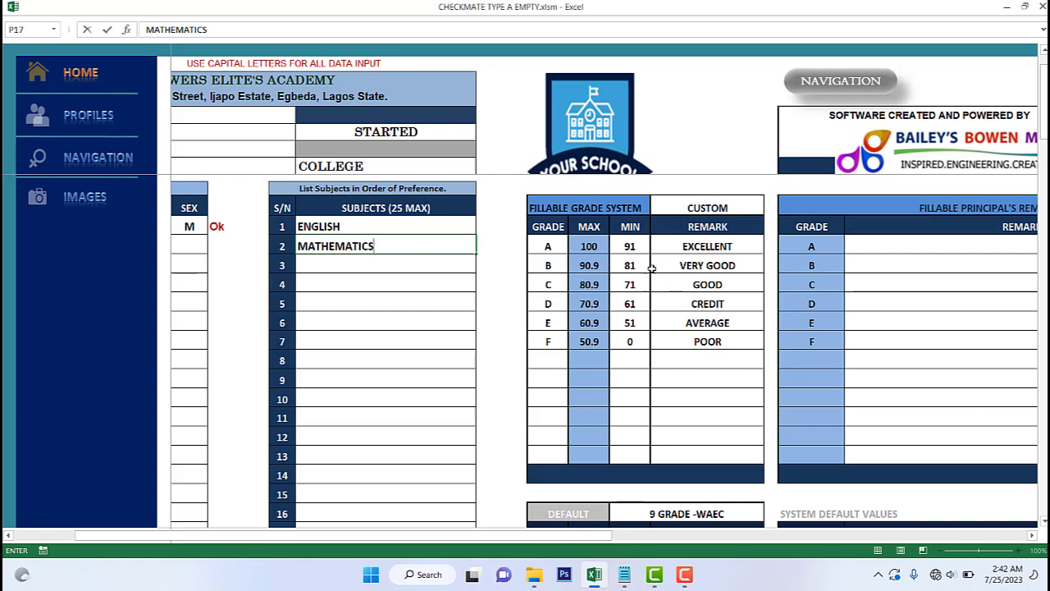
{"action": "scroll", "coordinate": [657, 270], "scroll_direction": "down", "scroll_amount": 1}
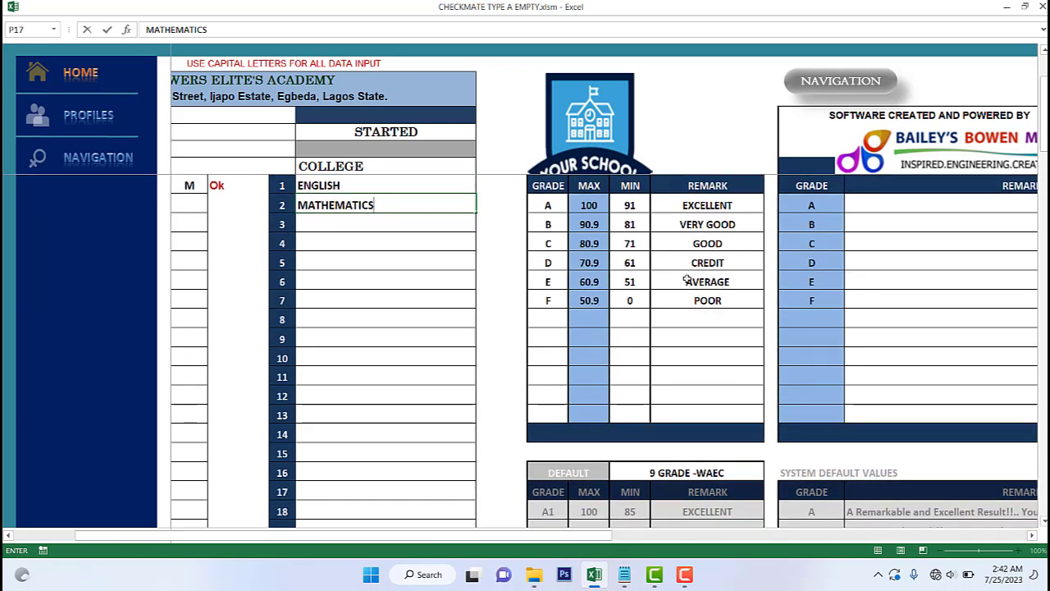
{"action": "scroll", "coordinate": [687, 279], "scroll_direction": "up", "scroll_amount": 2}
{"action": "scroll", "coordinate": [686, 278], "scroll_direction": "down", "scroll_amount": 3}
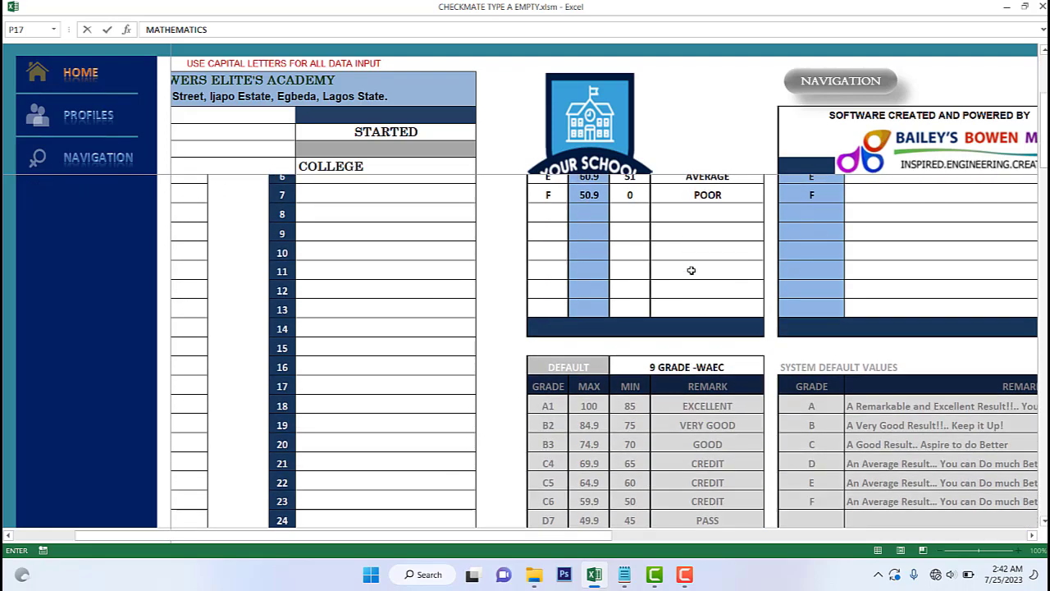
{"action": "scroll", "coordinate": [692, 271], "scroll_direction": "up", "scroll_amount": 1}
{"action": "scroll", "coordinate": [692, 271], "scroll_direction": "up", "scroll_amount": 2}
{"action": "left_click", "coordinate": [765, 256]}
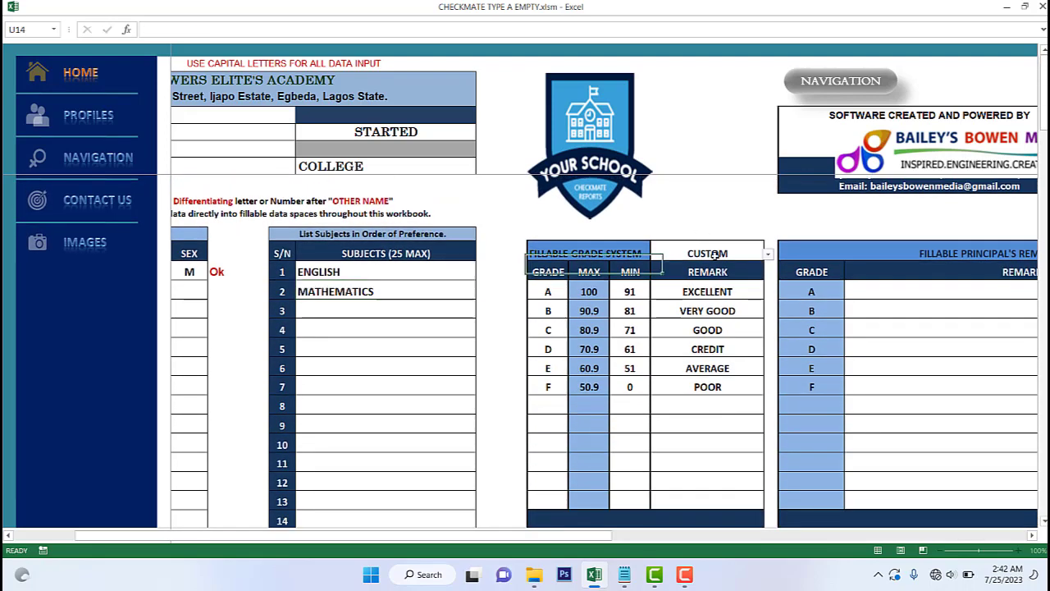
{"action": "left_click", "coordinate": [767, 257]}
{"action": "left_click", "coordinate": [690, 265]}
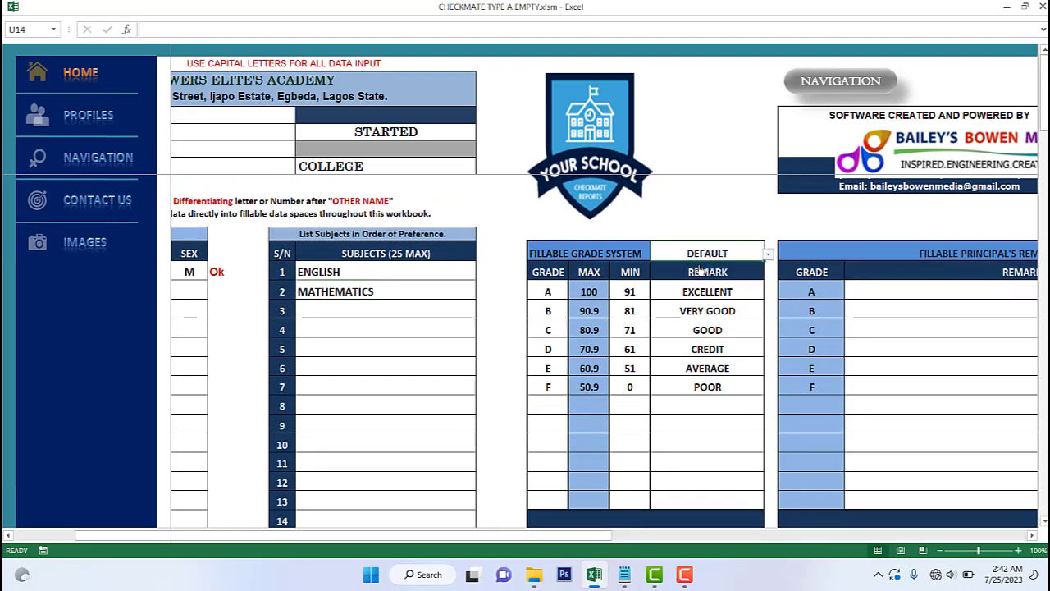
- Try the 6 GRADE - DEFAULT scheme, then restore the 9 GRADE -WAEC scheme
{"action": "scroll", "coordinate": [664, 288], "scroll_direction": "down", "scroll_amount": 6}
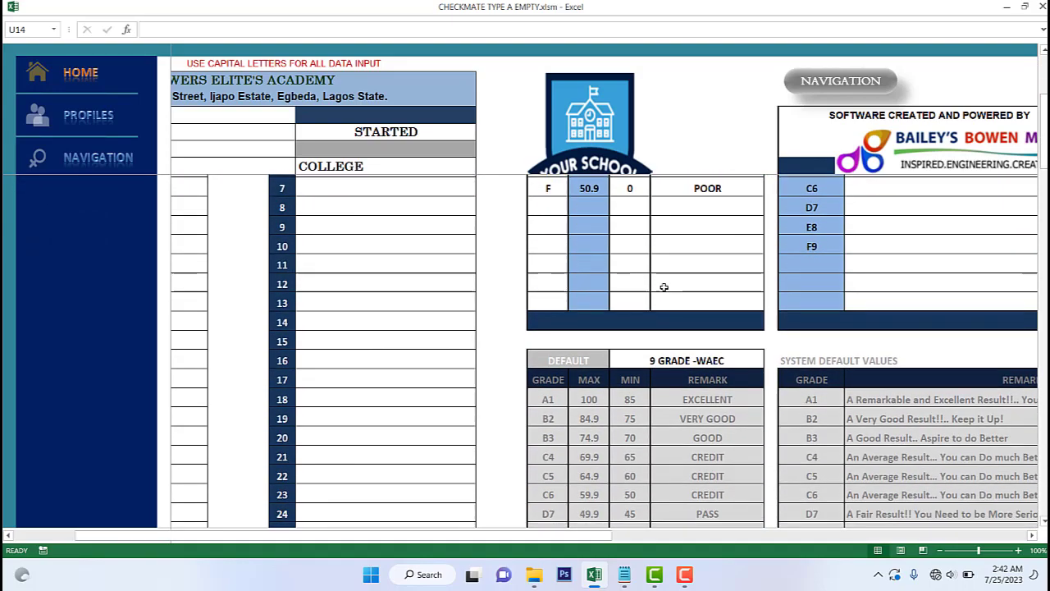
{"action": "scroll", "coordinate": [663, 287], "scroll_direction": "up", "scroll_amount": 6}
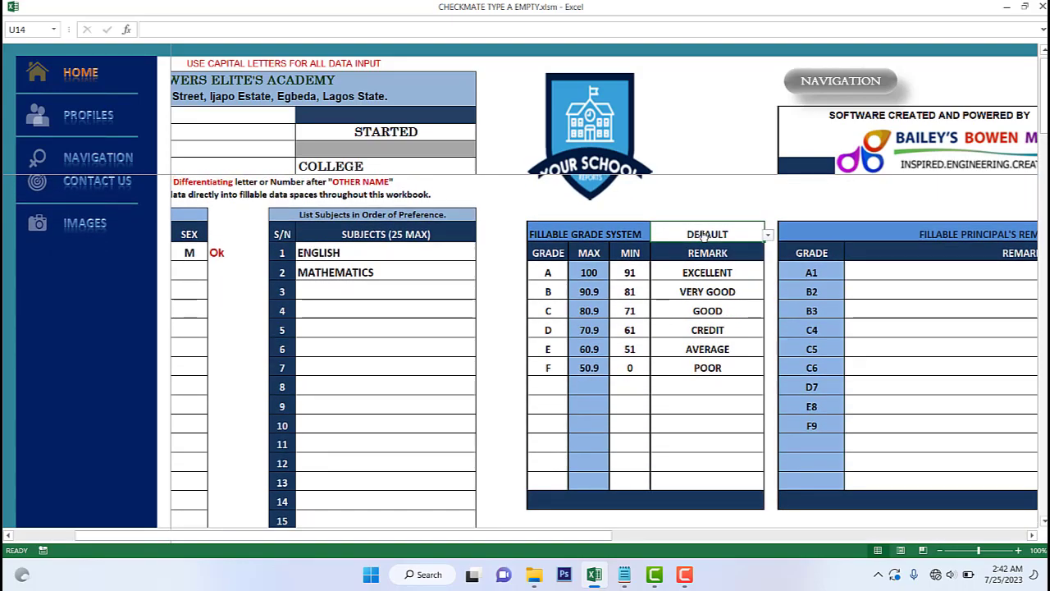
{"action": "scroll", "coordinate": [702, 257], "scroll_direction": "down", "scroll_amount": 4}
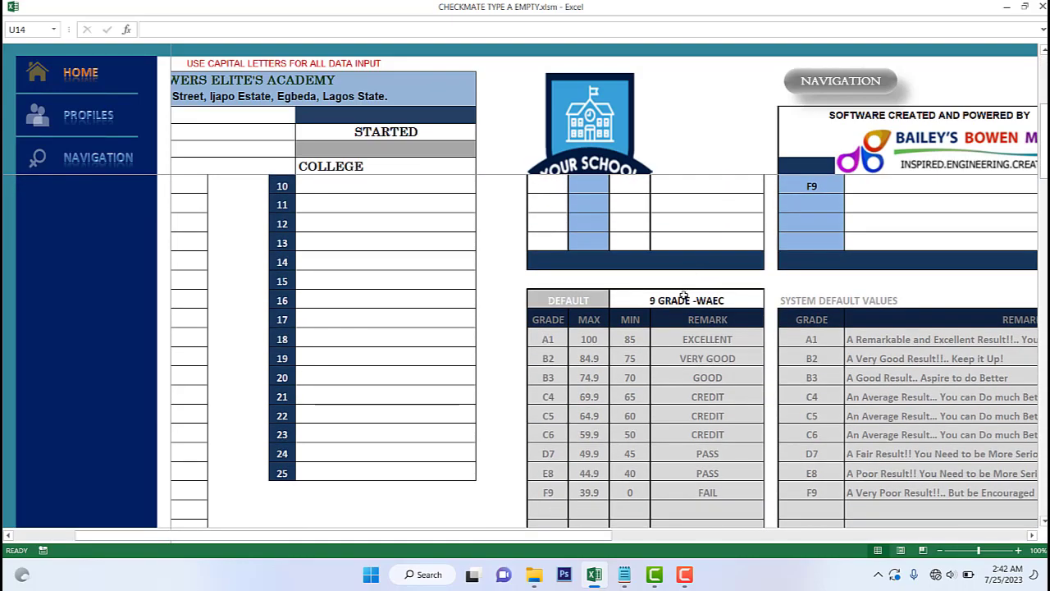
{"action": "left_click", "coordinate": [683, 297]}
{"action": "left_click", "coordinate": [767, 303]}
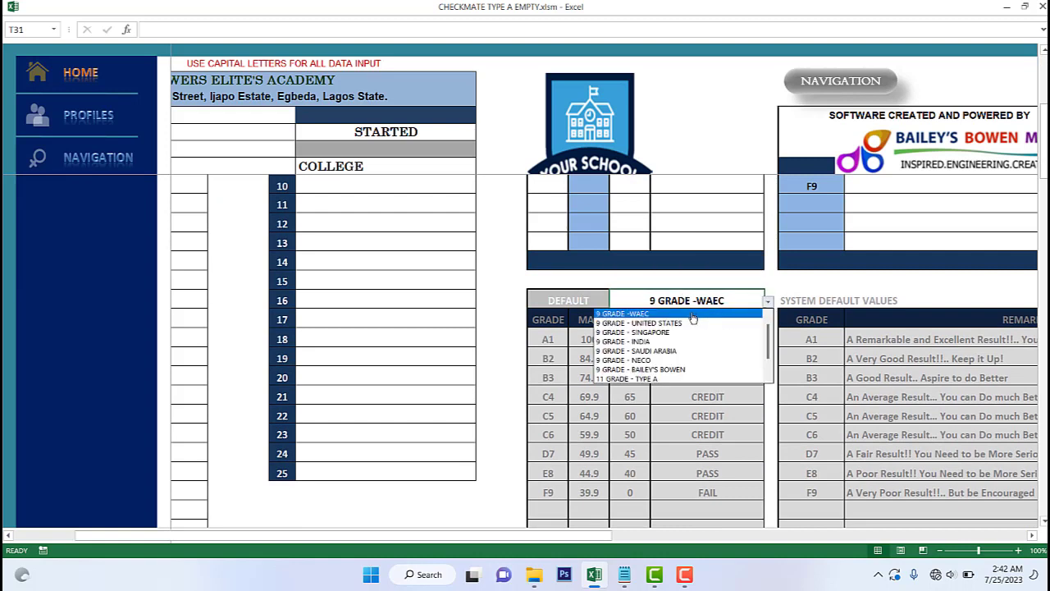
{"action": "scroll", "coordinate": [694, 316], "scroll_direction": "up", "scroll_amount": 1}
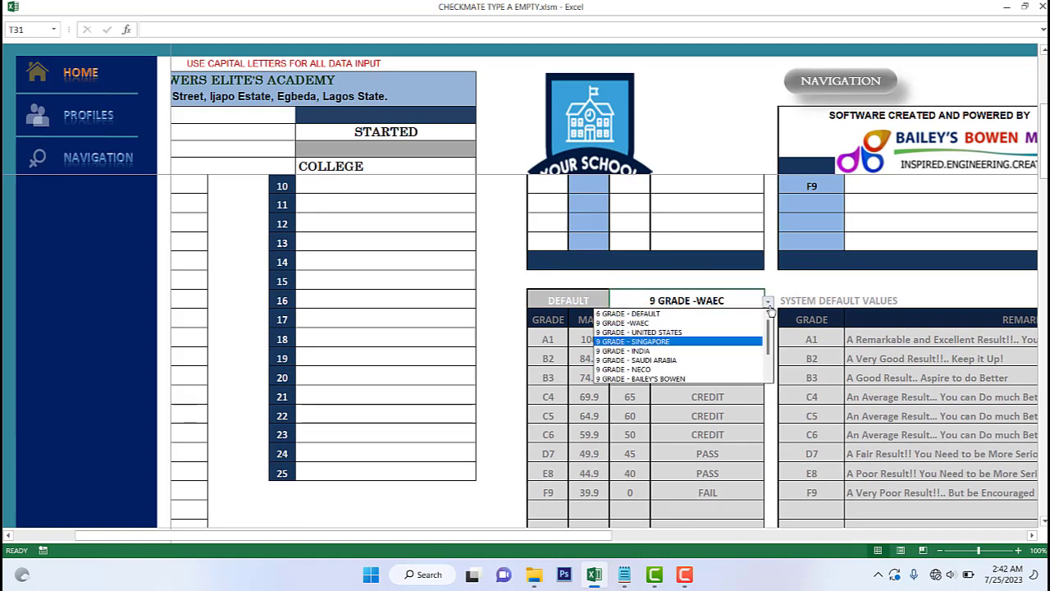
{"action": "left_click", "coordinate": [695, 314]}
{"action": "scroll", "coordinate": [691, 271], "scroll_direction": "down", "scroll_amount": 1}
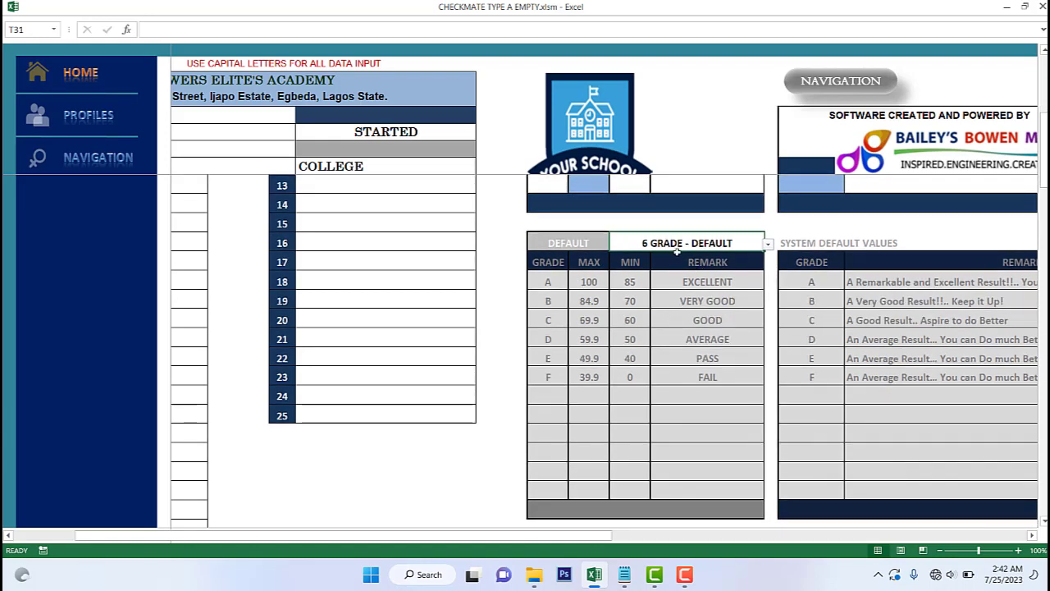
{"action": "left_click", "coordinate": [767, 244]}
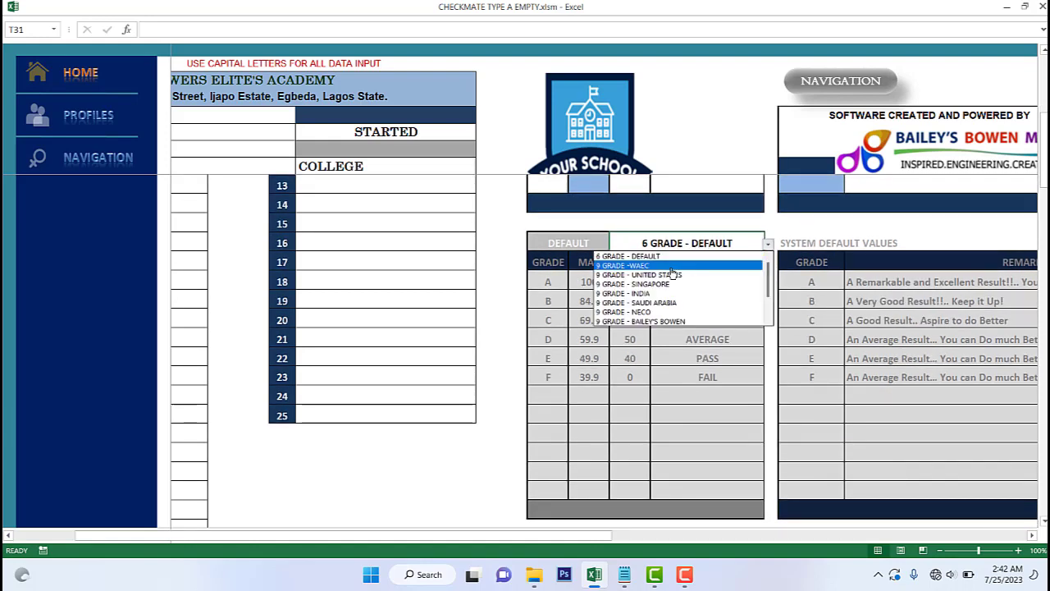
{"action": "left_click", "coordinate": [671, 266]}
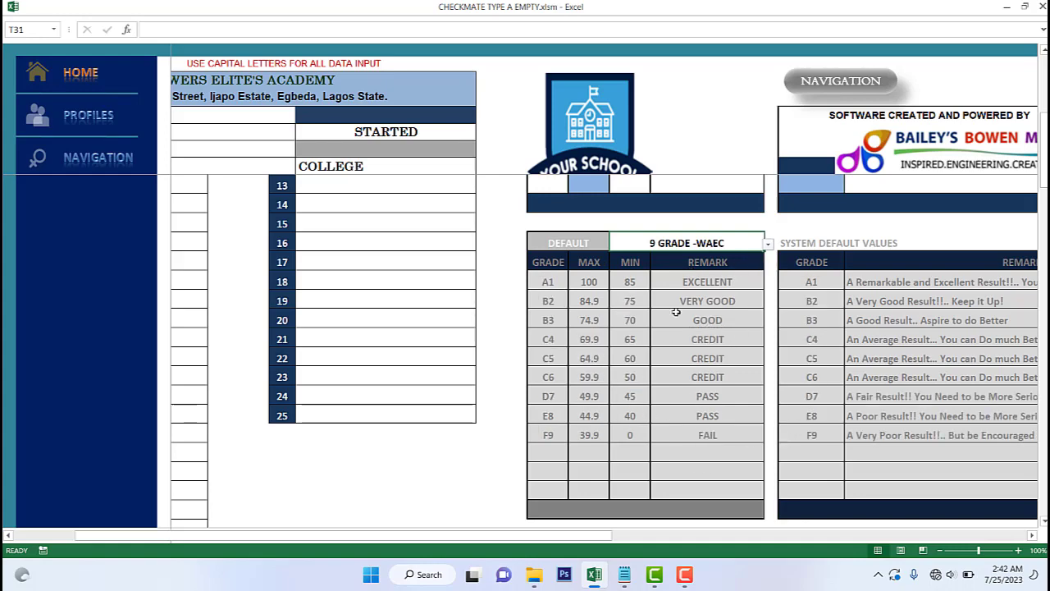
- Set the U14 fillable grade system to CUSTOM, giving remark grades A to F
{"action": "scroll", "coordinate": [685, 308], "scroll_direction": "up", "scroll_amount": 5}
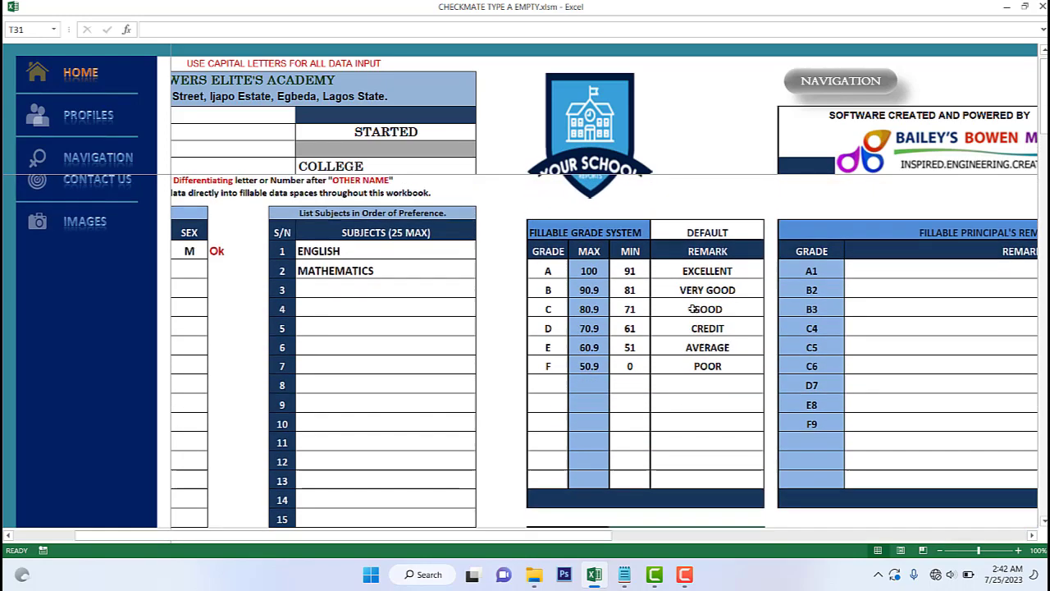
{"action": "left_click", "coordinate": [714, 250]}
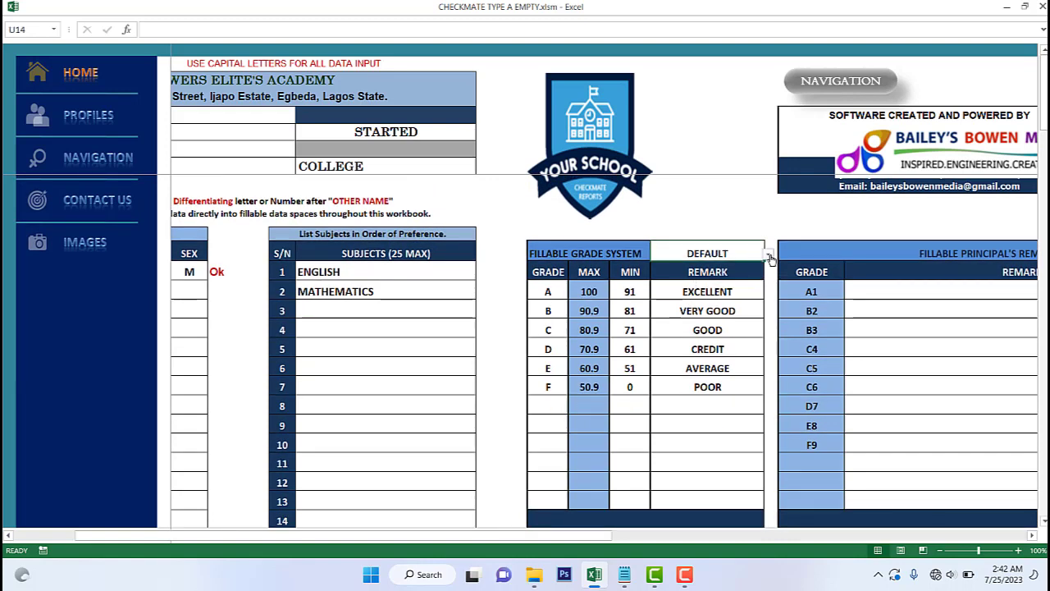
{"action": "left_click", "coordinate": [767, 255]}
{"action": "left_click", "coordinate": [674, 275]}
{"action": "left_click", "coordinate": [550, 284]}
{"action": "left_click_drag", "start_coordinate": [551, 284], "coordinate": [549, 403]}
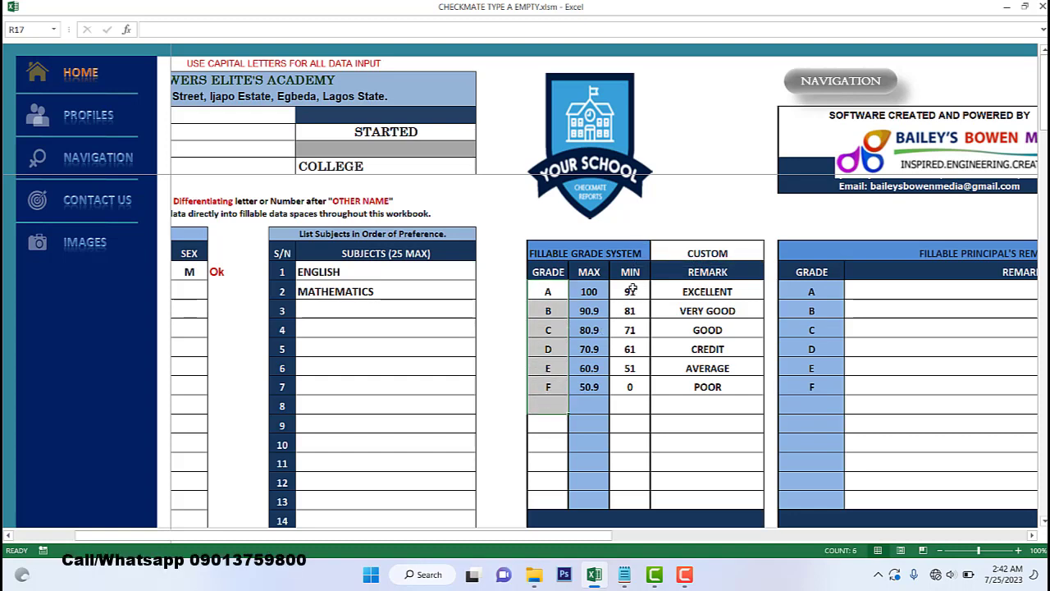
{"action": "left_click_drag", "start_coordinate": [632, 288], "coordinate": [626, 401]}
{"action": "left_click_drag", "start_coordinate": [680, 292], "coordinate": [694, 397]}
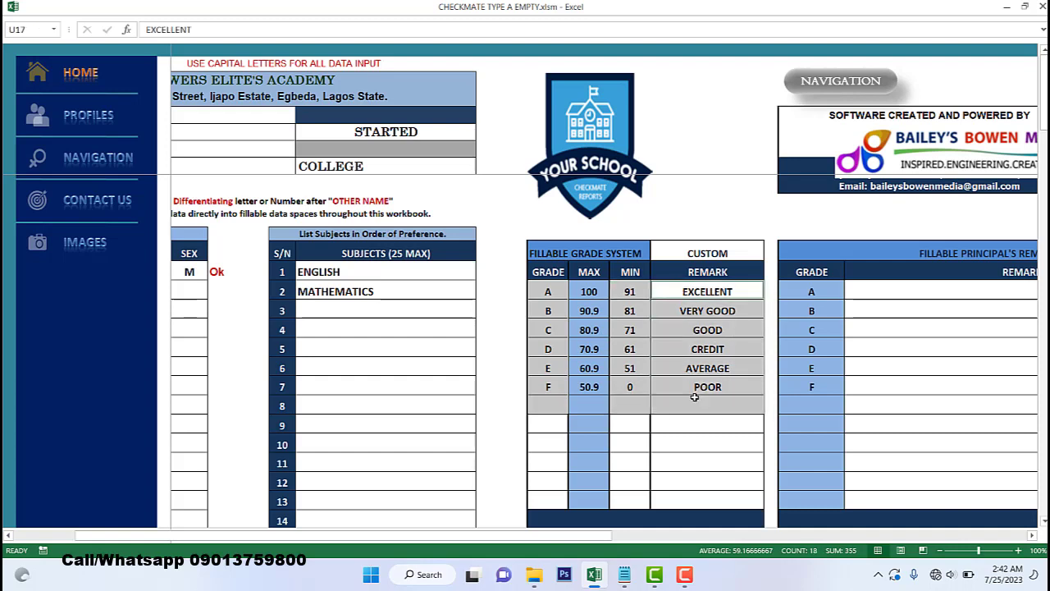
{"action": "key", "text": "Delete"}
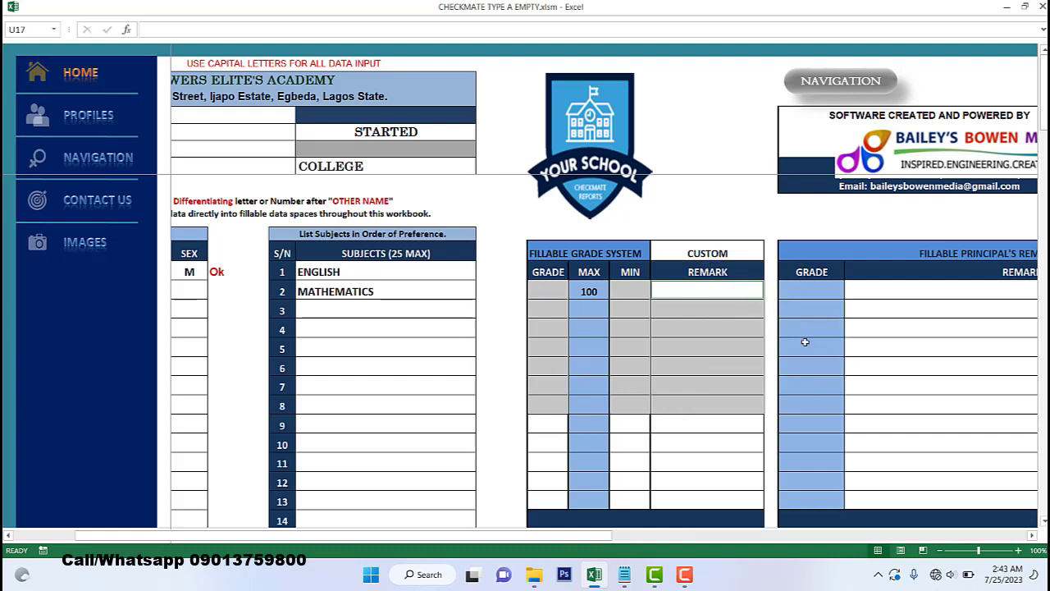
{"action": "left_click", "coordinate": [736, 246]}
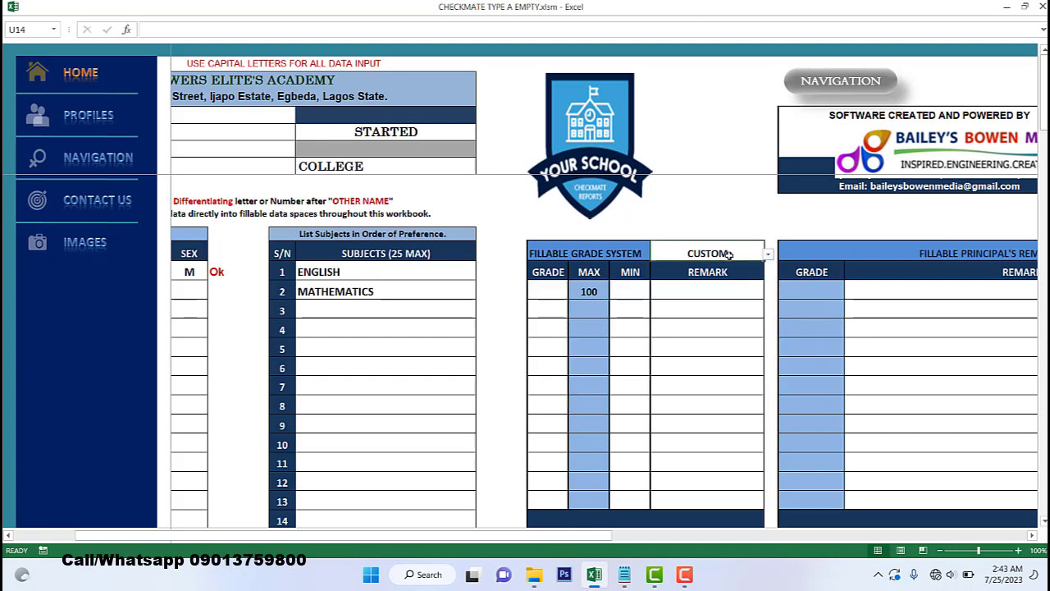
{"action": "left_click", "coordinate": [768, 255]}
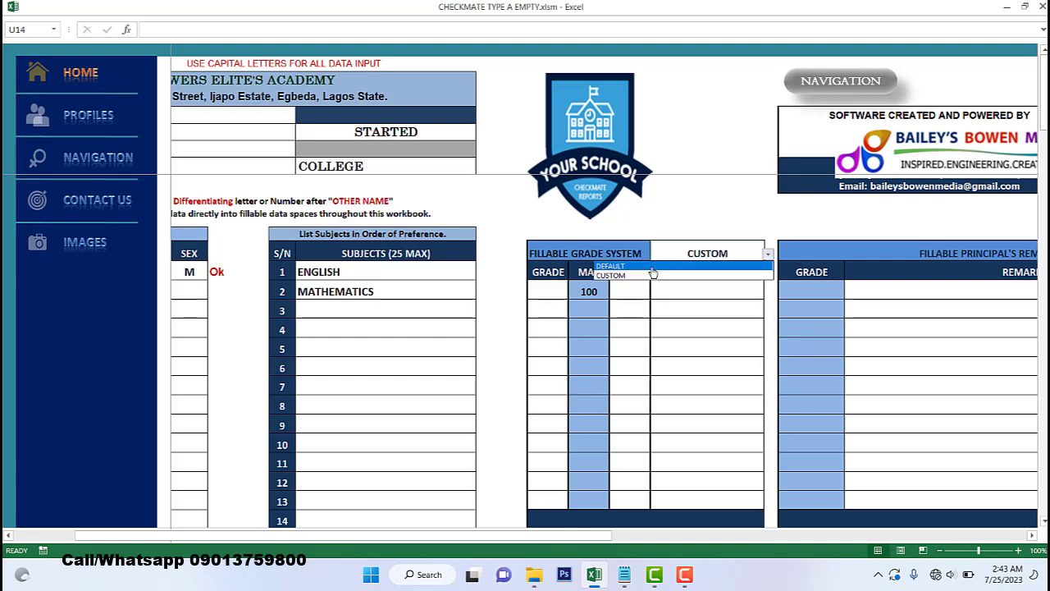
{"action": "left_click", "coordinate": [659, 268]}
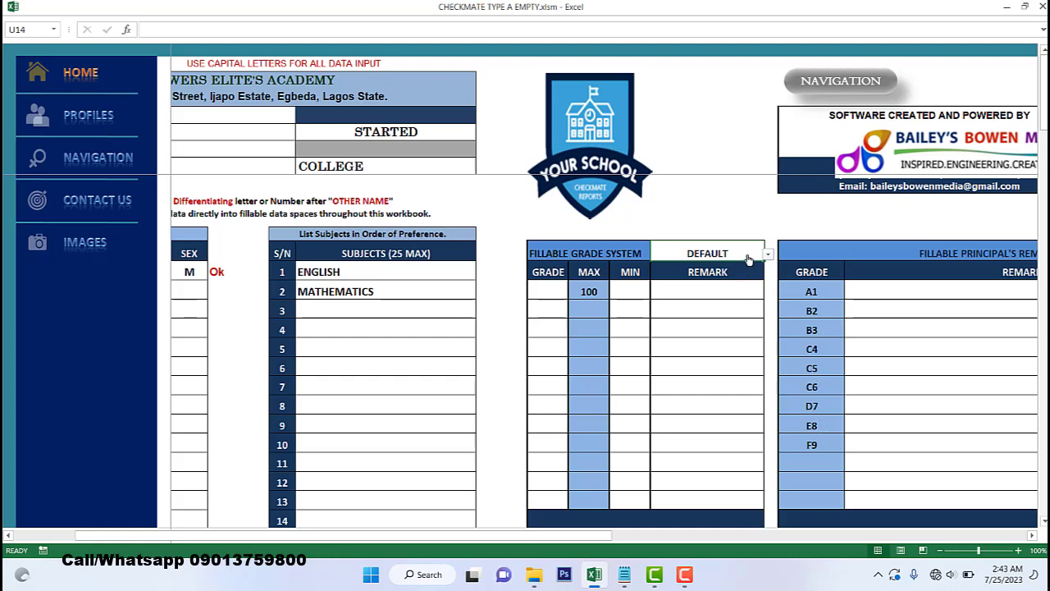
{"action": "key", "text": "ctrl+z"}
{"action": "key", "text": "ctrl+z"}
{"action": "left_click", "coordinate": [708, 386]}
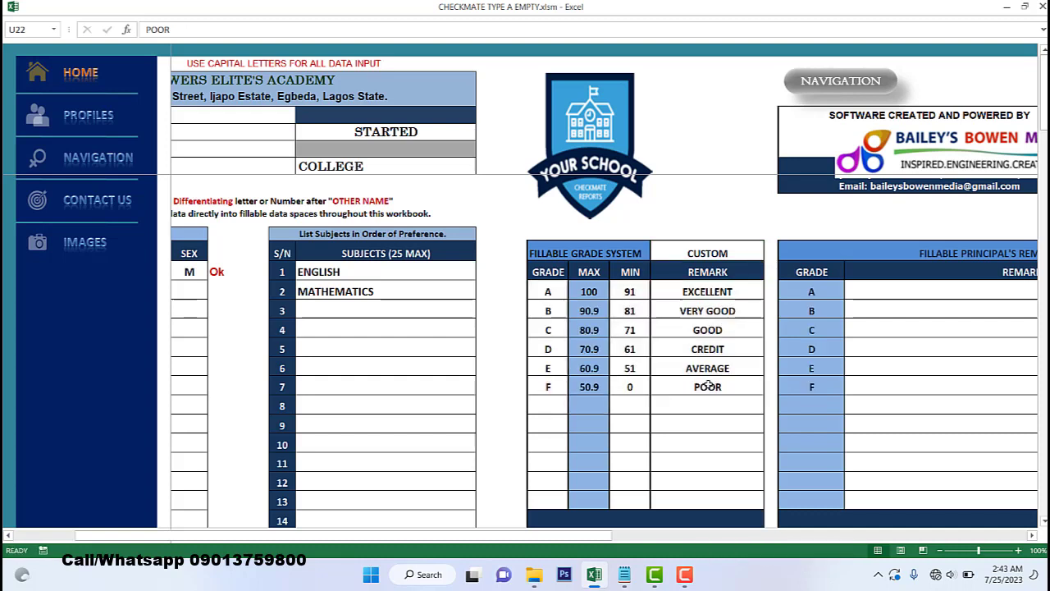
{"action": "left_click", "coordinate": [698, 441]}
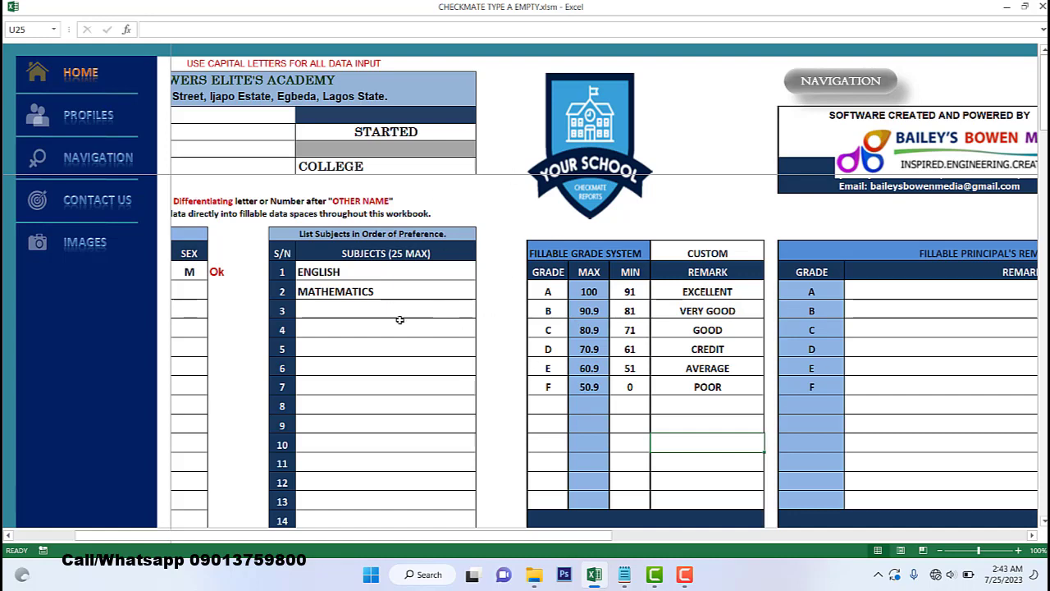
- Scroll right past the Principal's Remark grades A–F to the Teacher's Remark and Custom Subject lists
{"action": "left_click_drag", "start_coordinate": [612, 537], "coordinate": [691, 539]}
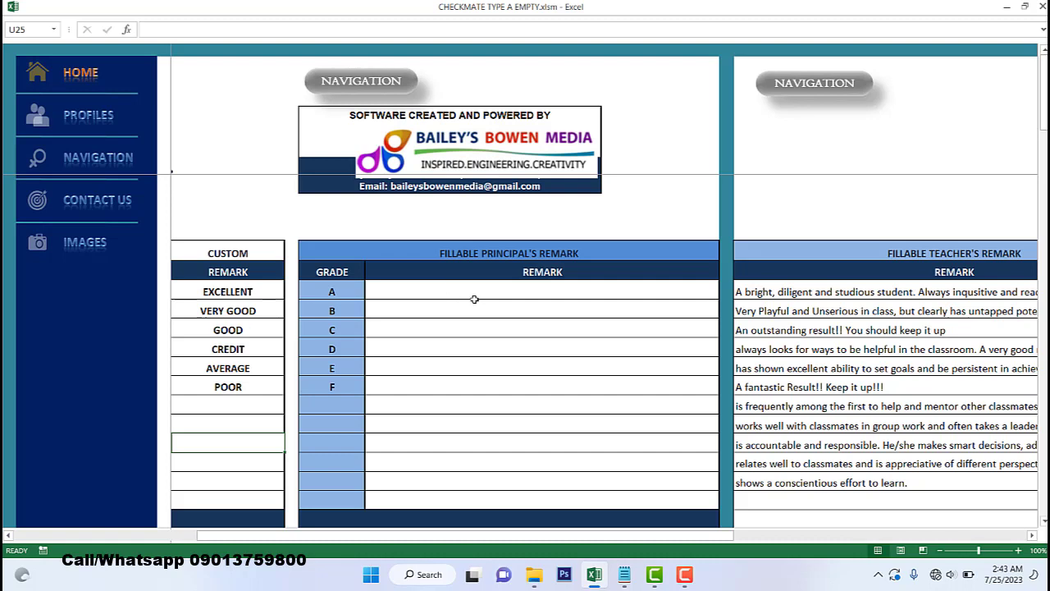
{"action": "left_click", "coordinate": [519, 291]}
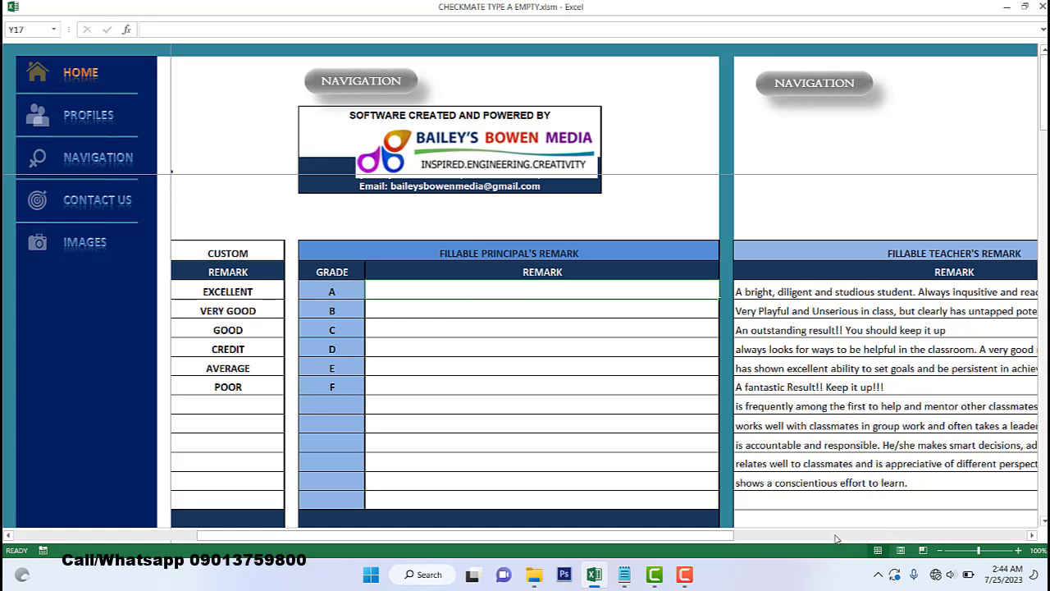
{"action": "left_click_drag", "start_coordinate": [726, 539], "coordinate": [800, 539]}
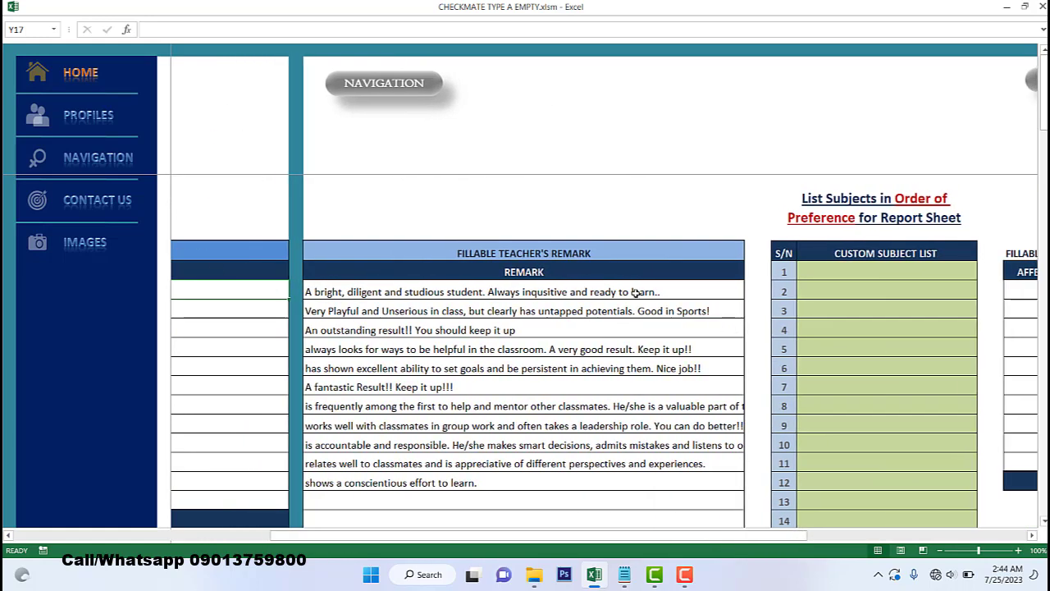
- Add 'YYYY zzzzz bbb' in AC28 below the teacher's remarks, then go to the Navigation Centre
{"action": "scroll", "coordinate": [636, 292], "scroll_direction": "down", "scroll_amount": 3}
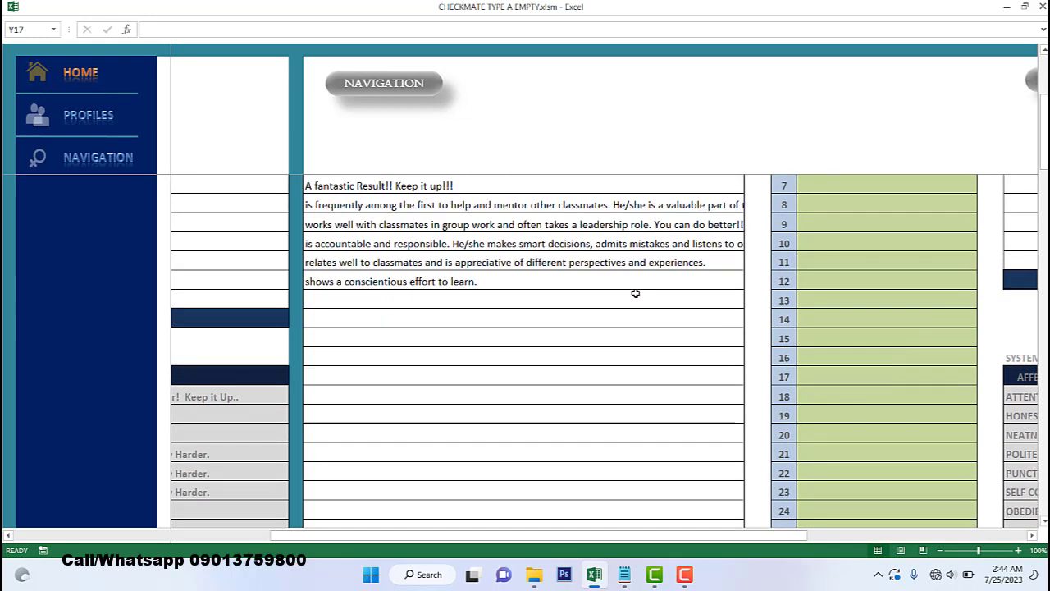
{"action": "scroll", "coordinate": [636, 292], "scroll_direction": "up", "scroll_amount": 3}
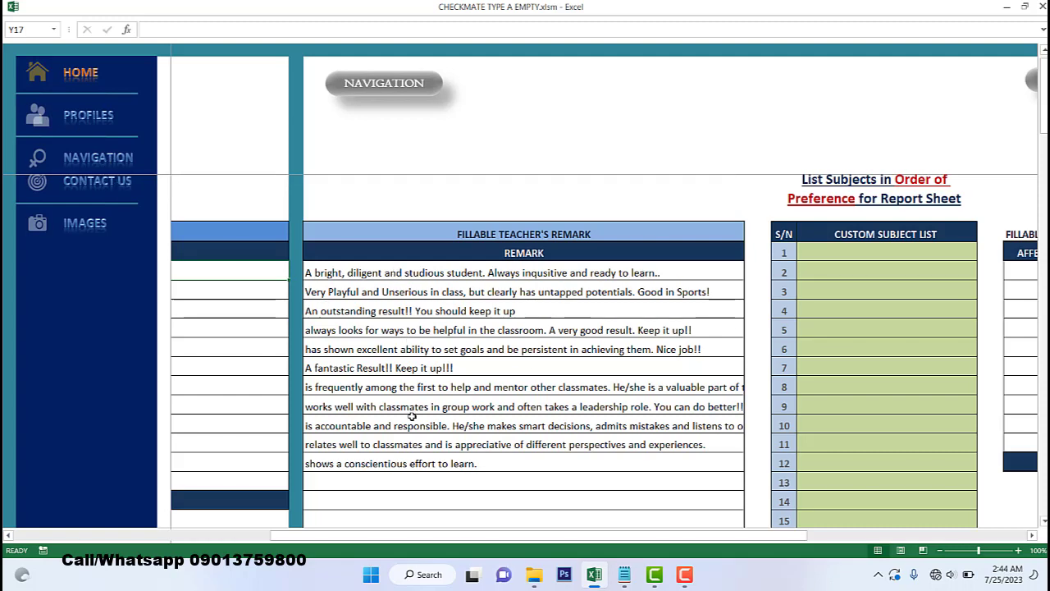
{"action": "left_click", "coordinate": [317, 484]}
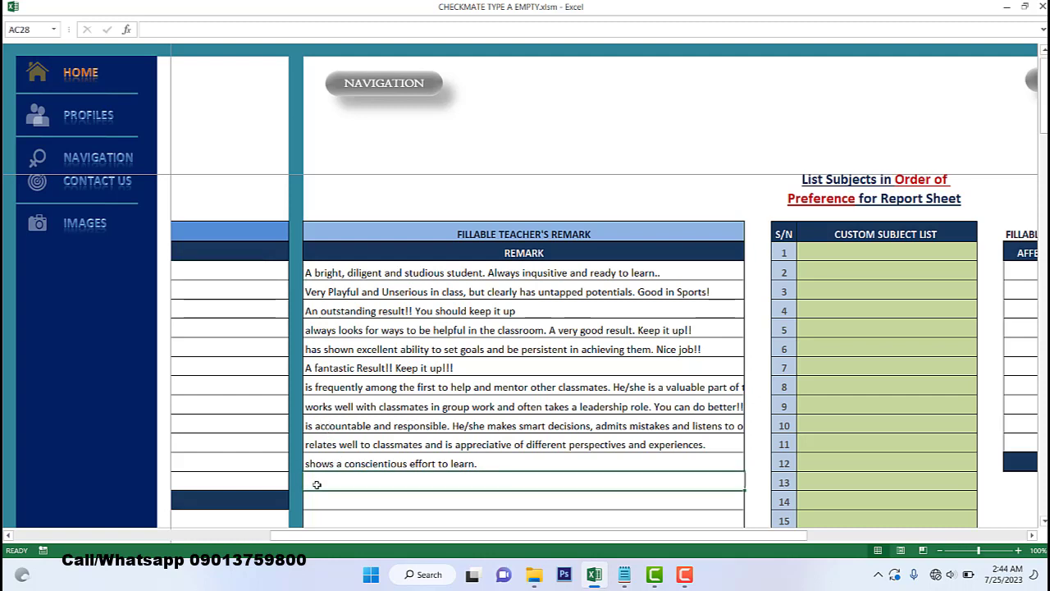
{"action": "type", "text": "YY"}
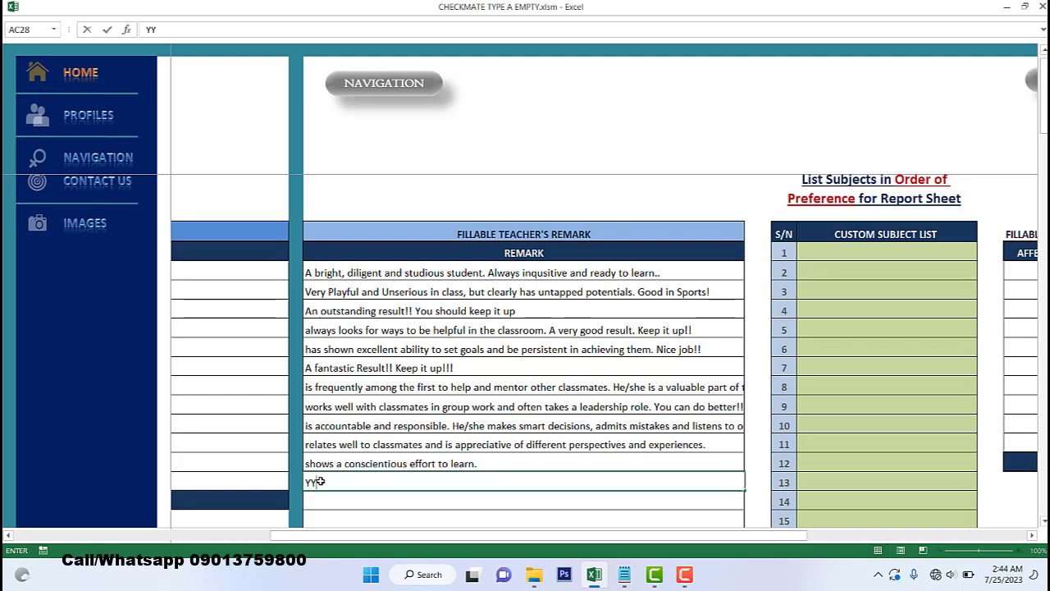
{"action": "type", "text": "zzzzz bbb"}
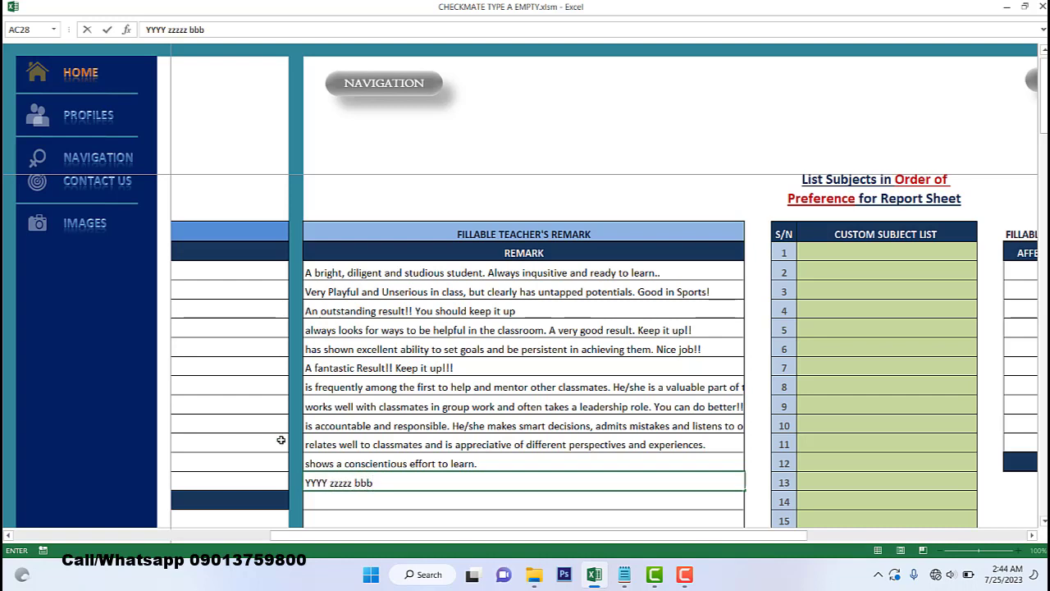
{"action": "left_click", "coordinate": [408, 387]}
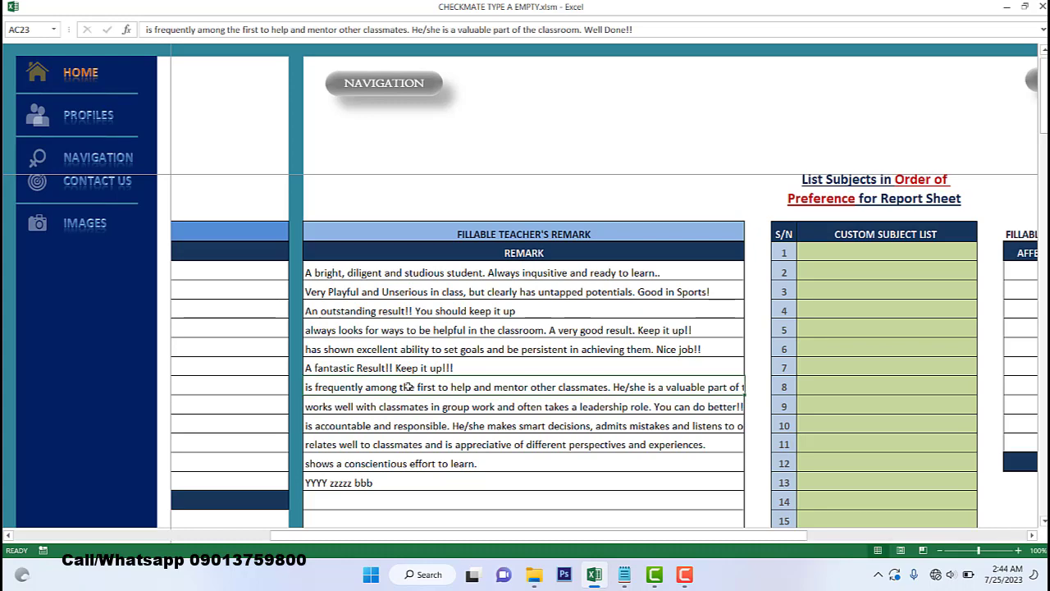
{"action": "left_click", "coordinate": [86, 159]}
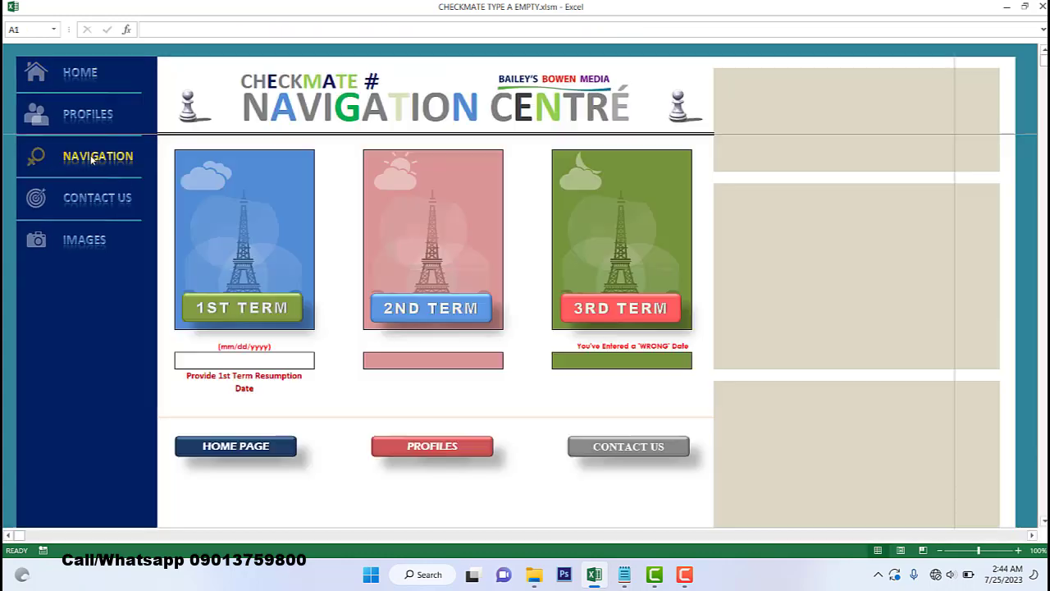
- Give the first student the 'relates well to classmates' comment in BF8, prefixed with the student's name
{"action": "left_click", "coordinate": [245, 309]}
{"action": "left_click", "coordinate": [577, 290]}
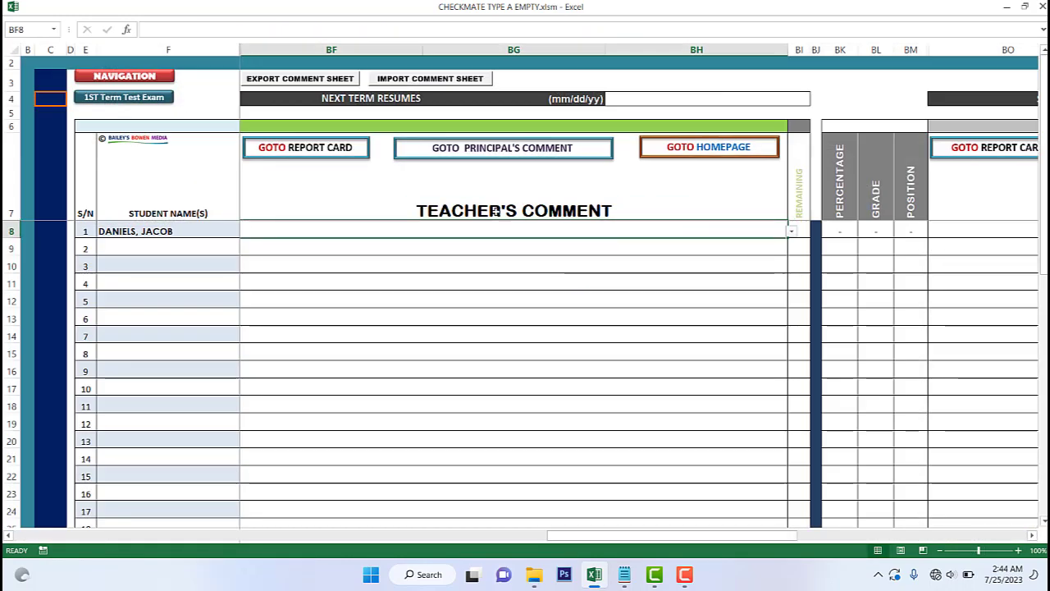
{"action": "left_click", "coordinate": [792, 233]}
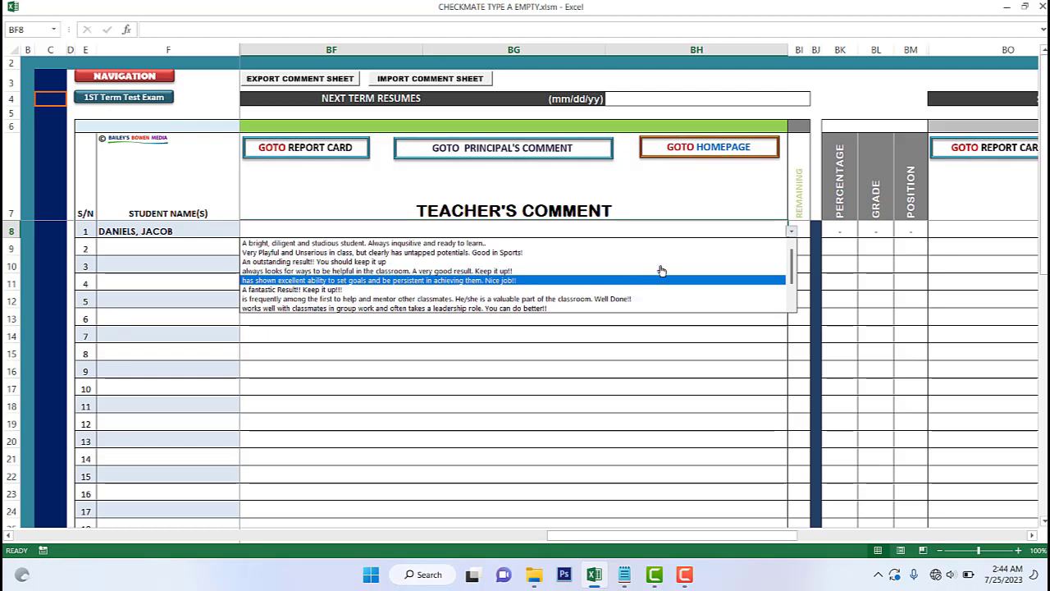
{"action": "left_click_drag", "start_coordinate": [793, 269], "coordinate": [793, 309]}
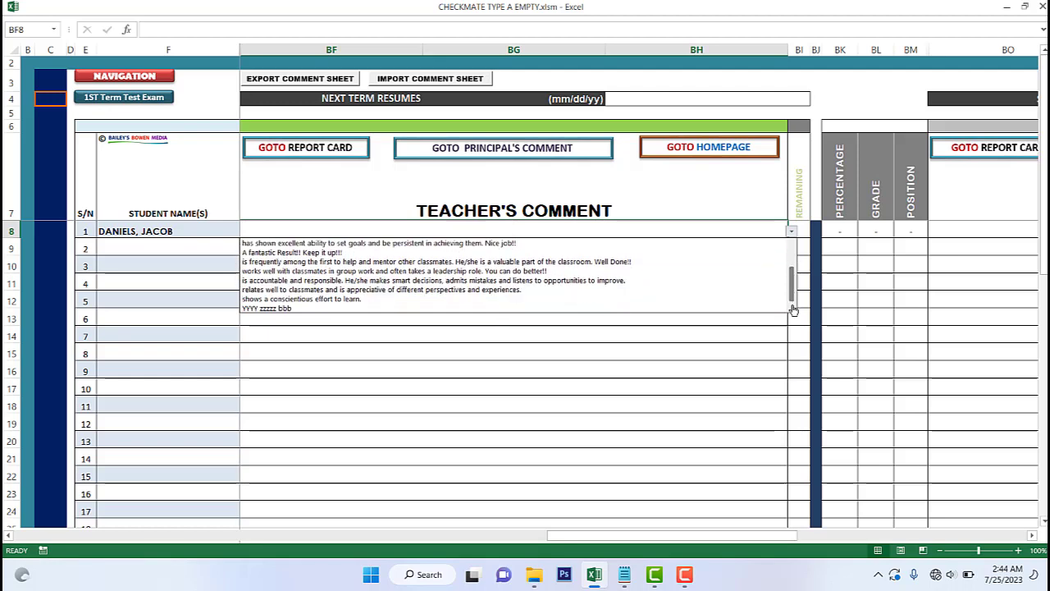
{"action": "left_click", "coordinate": [337, 290]}
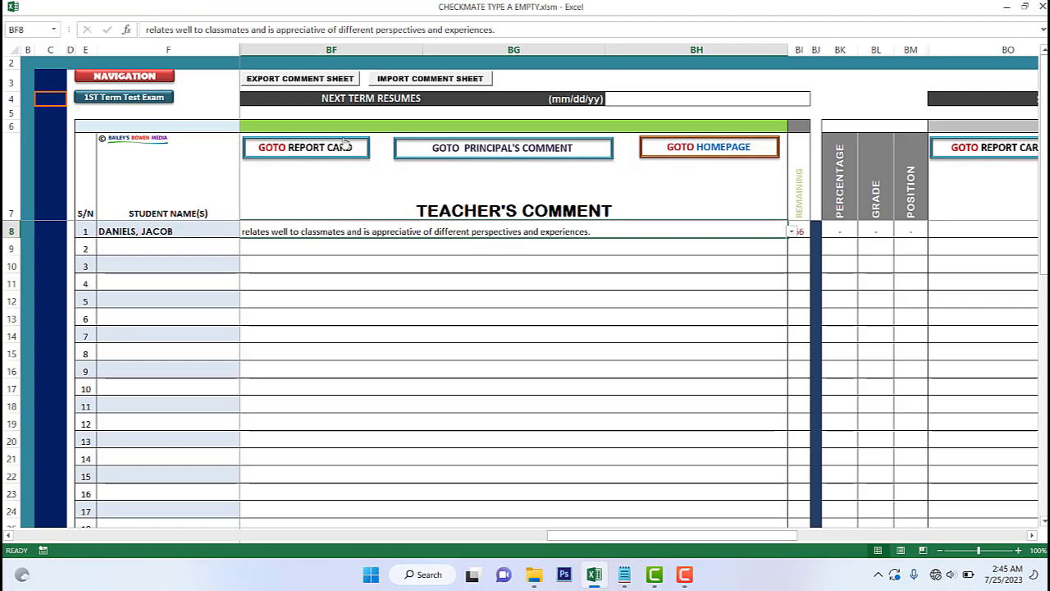
{"action": "left_click", "coordinate": [145, 31]}
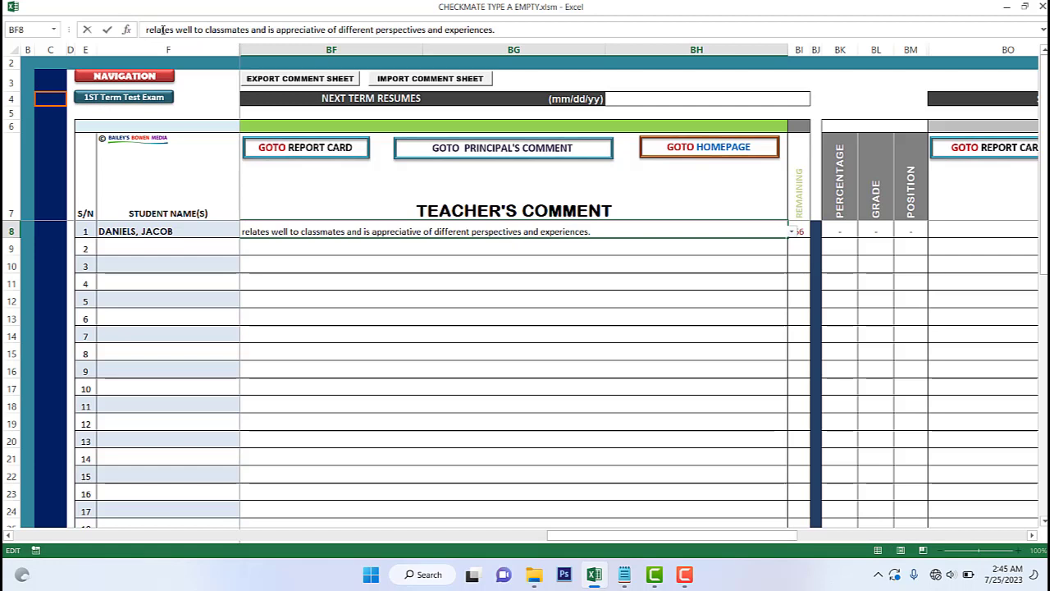
{"action": "type", "text": "Jacobs"}
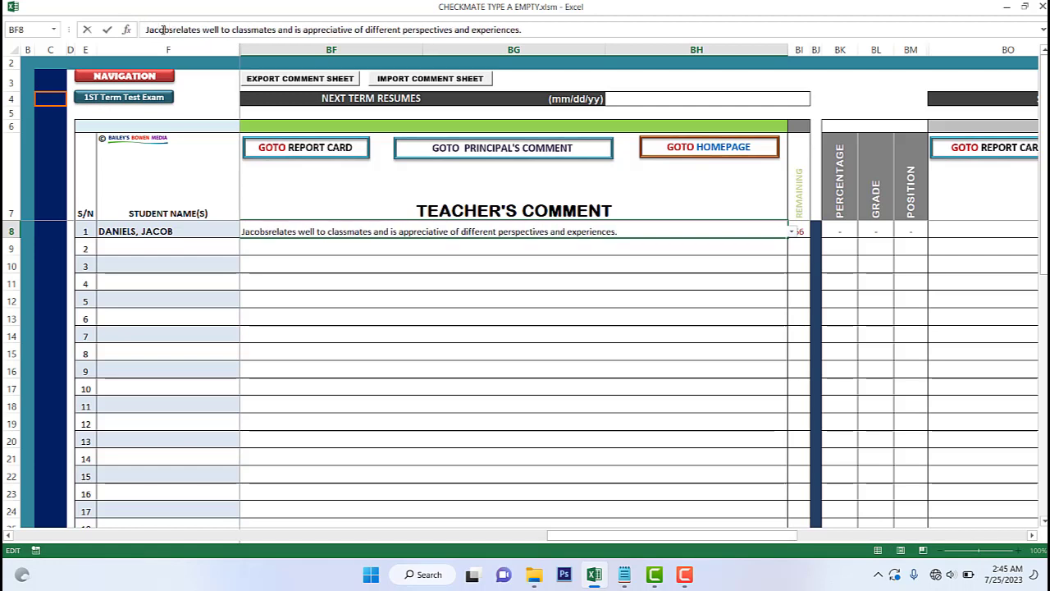
{"action": "key", "text": "Return"}
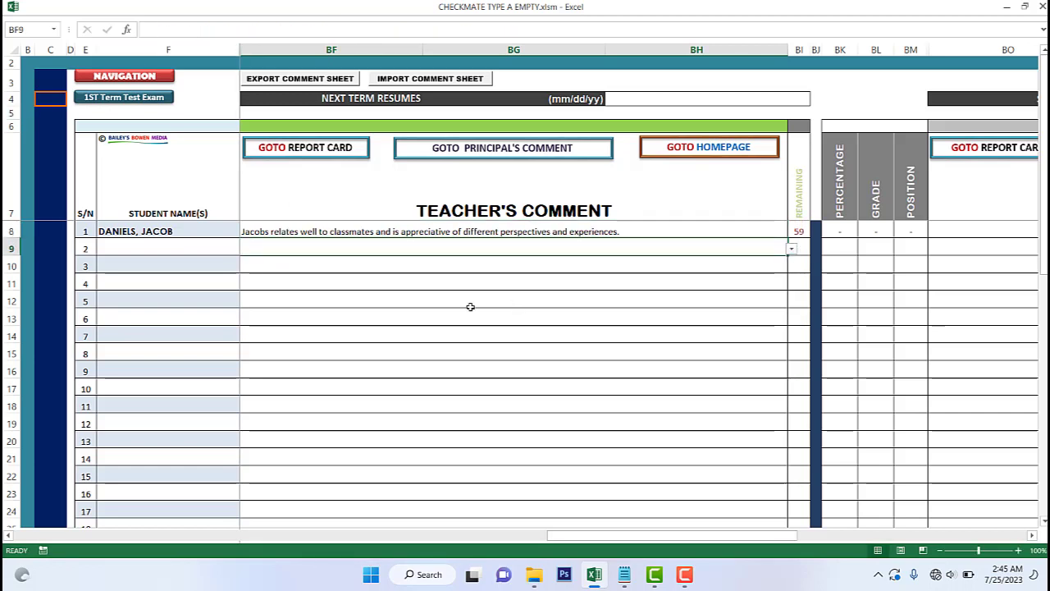
{"action": "left_click_drag", "start_coordinate": [726, 535], "coordinate": [789, 535]}
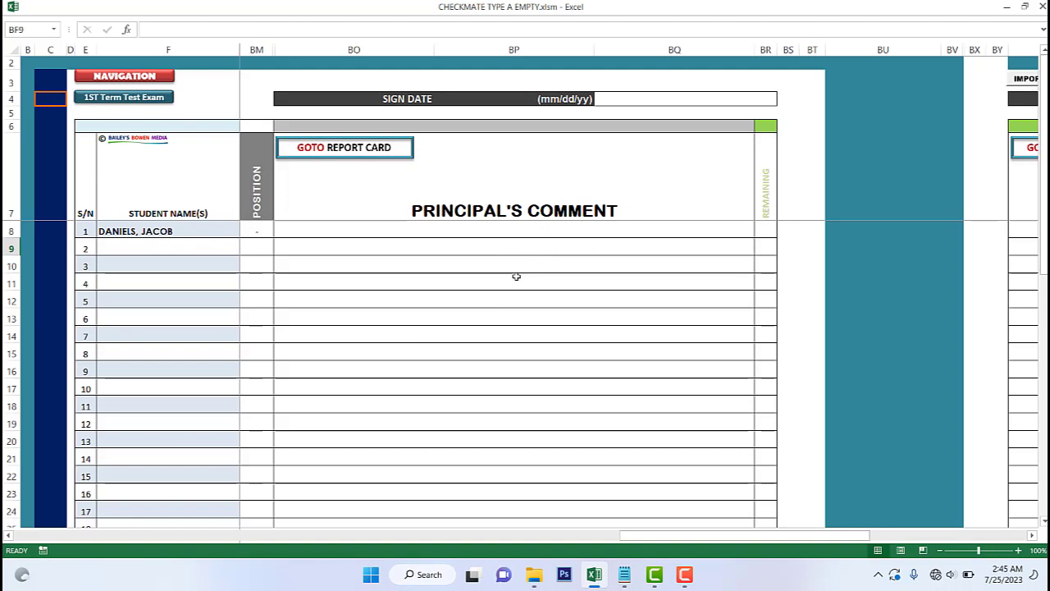
{"action": "left_click", "coordinate": [649, 236]}
{"action": "key", "text": "alt+Down"}
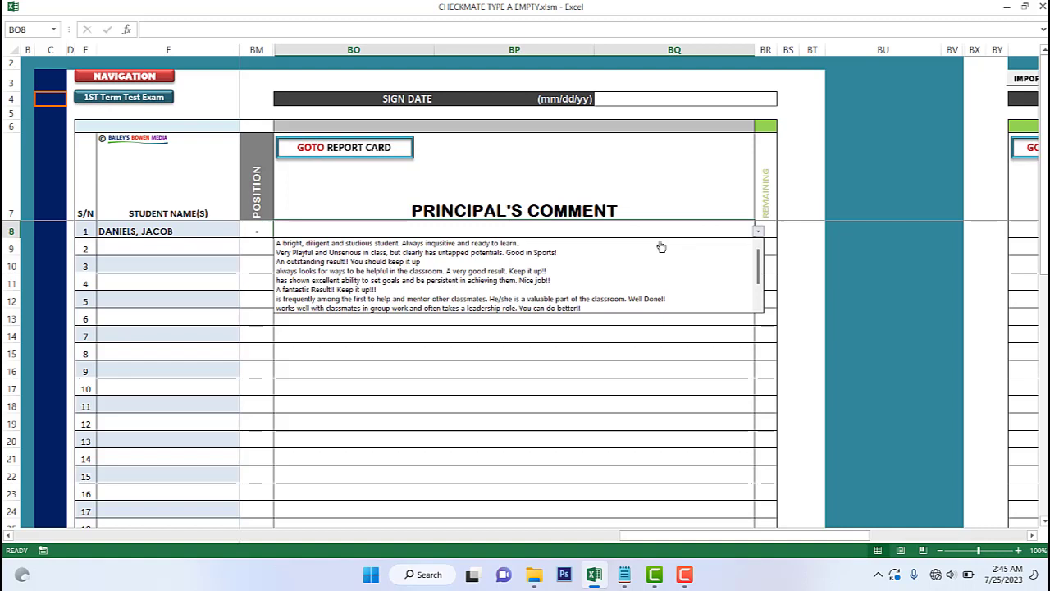
{"action": "left_click", "coordinate": [451, 262]}
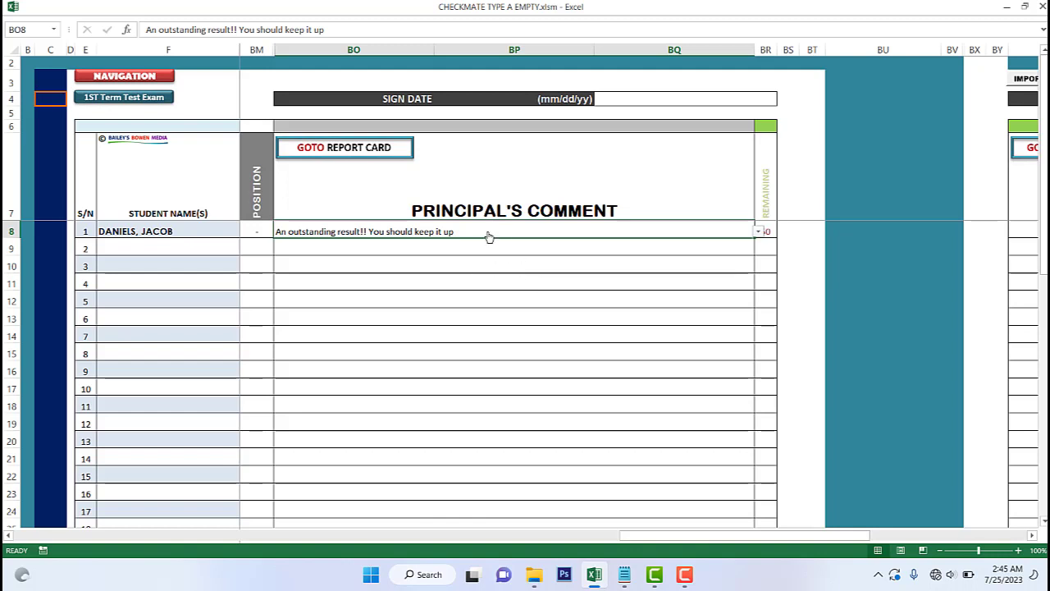
{"action": "key", "text": "Delete"}
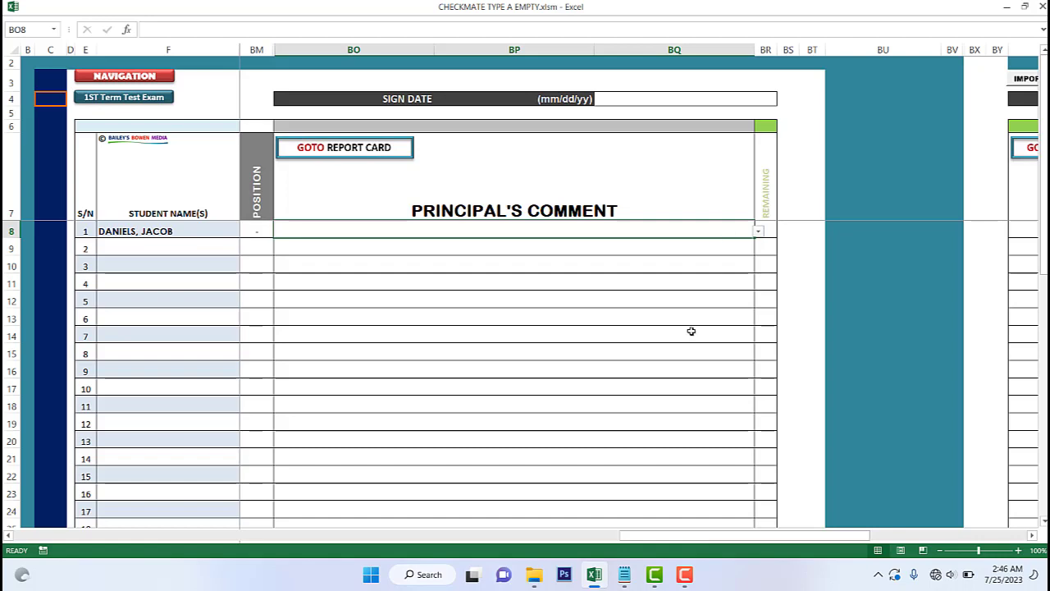
{"action": "left_click_drag", "start_coordinate": [837, 543], "coordinate": [469, 532]}
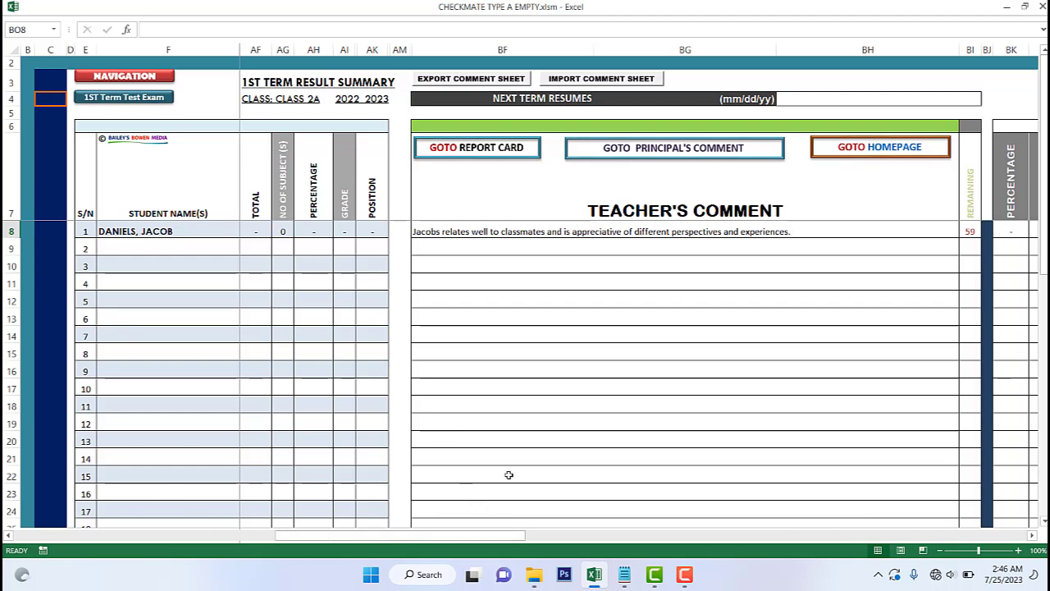
- Return via the Navigation Centre to Home and scroll to the empty domain parameter tables
{"action": "left_click_drag", "start_coordinate": [403, 538], "coordinate": [340, 538]}
{"action": "left_click", "coordinate": [136, 79]}
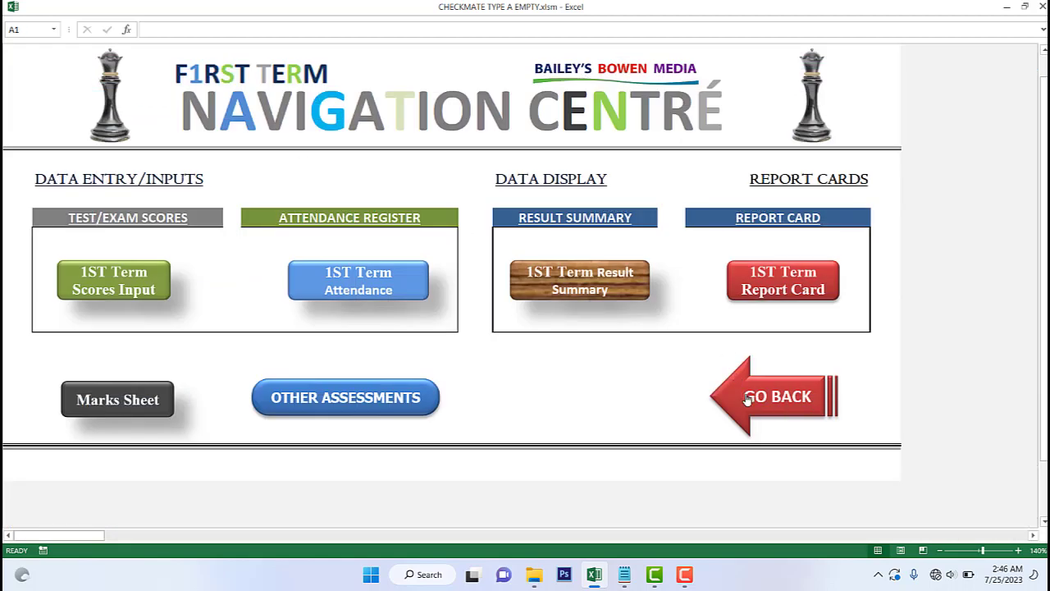
{"action": "left_click", "coordinate": [739, 394]}
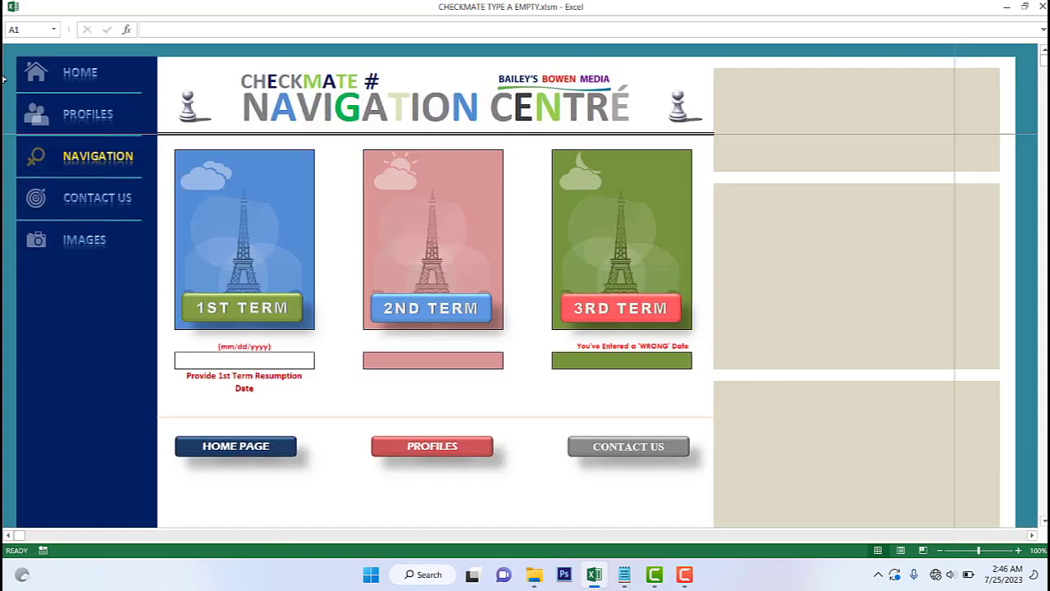
{"action": "left_click", "coordinate": [71, 79]}
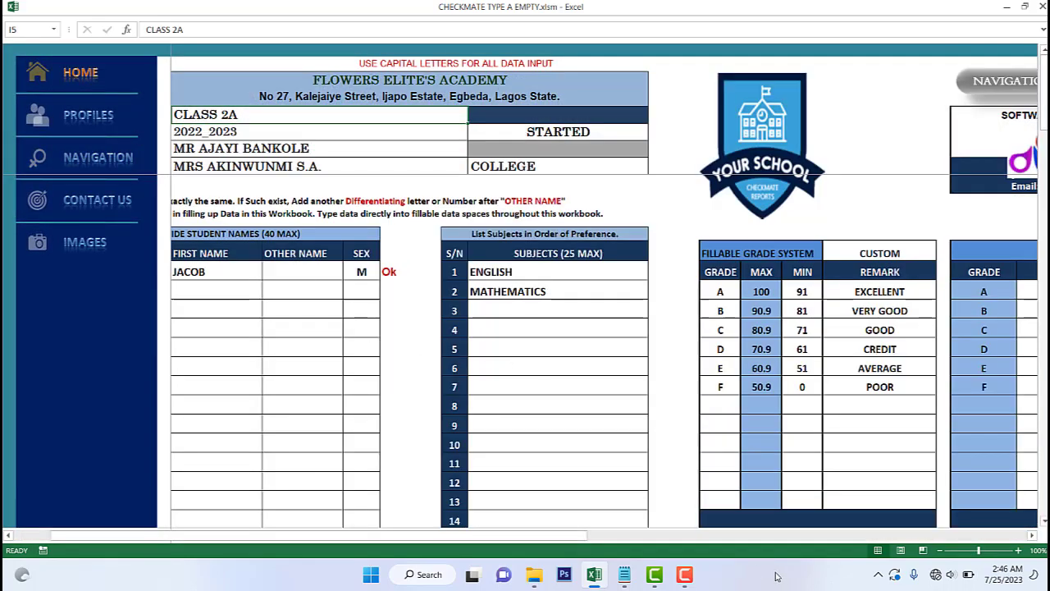
{"action": "left_click_drag", "start_coordinate": [573, 537], "coordinate": [378, 541]}
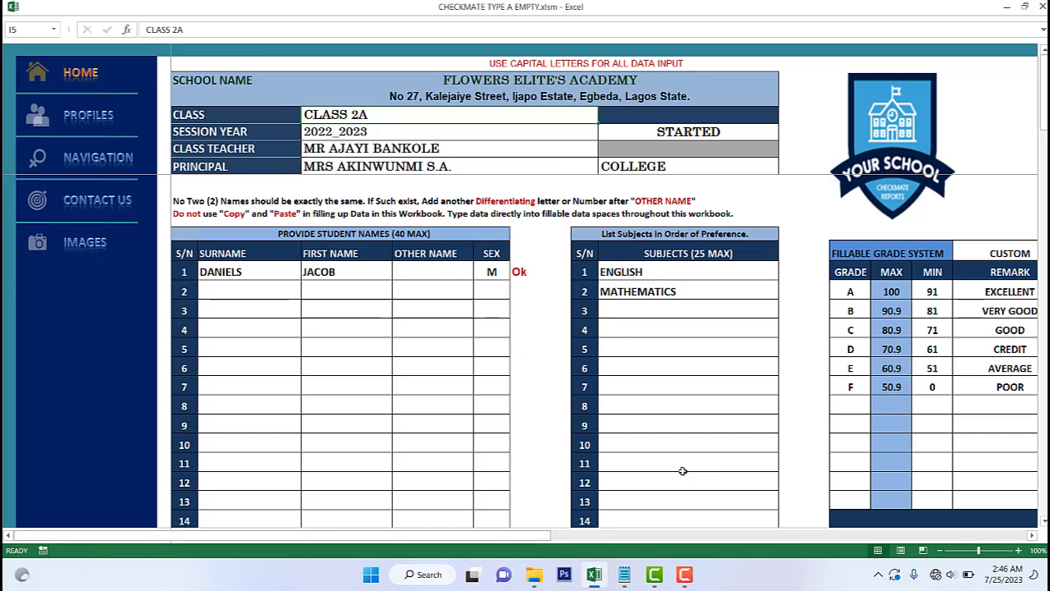
{"action": "left_click_drag", "start_coordinate": [518, 539], "coordinate": [829, 512]}
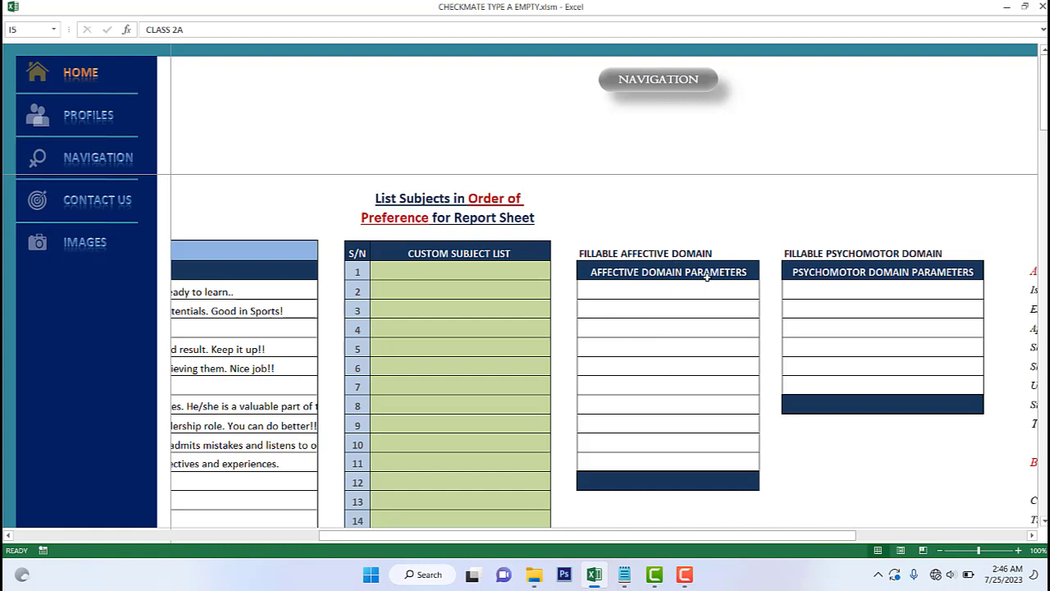
- Enter gggggg and KKKKK in the first two Affective Domain Parameters cells
{"action": "scroll", "coordinate": [781, 320], "scroll_direction": "down", "scroll_amount": 5}
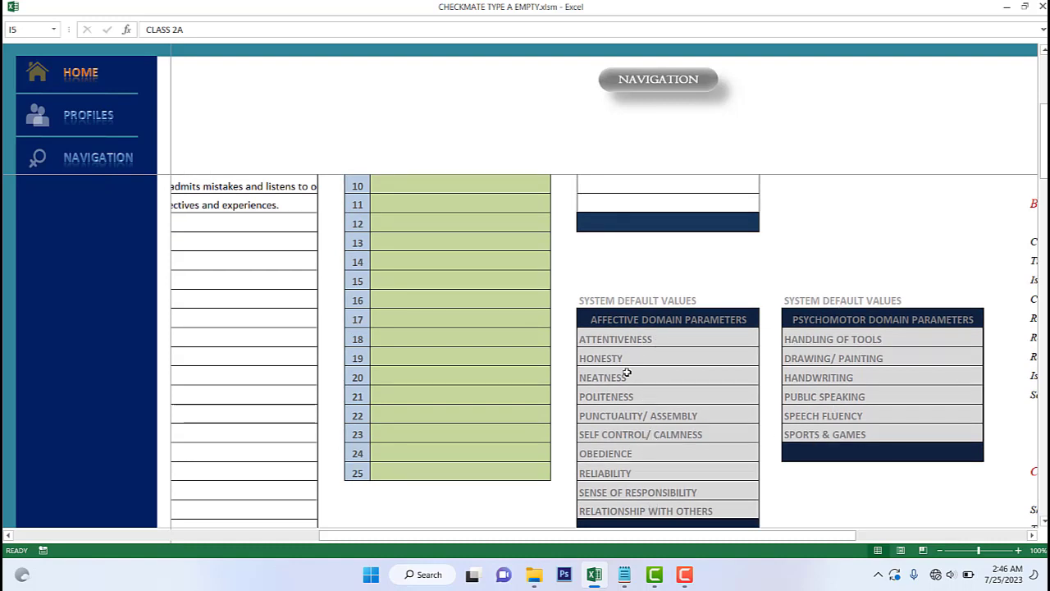
{"action": "scroll", "coordinate": [629, 370], "scroll_direction": "up", "scroll_amount": 4}
{"action": "left_click", "coordinate": [621, 234]}
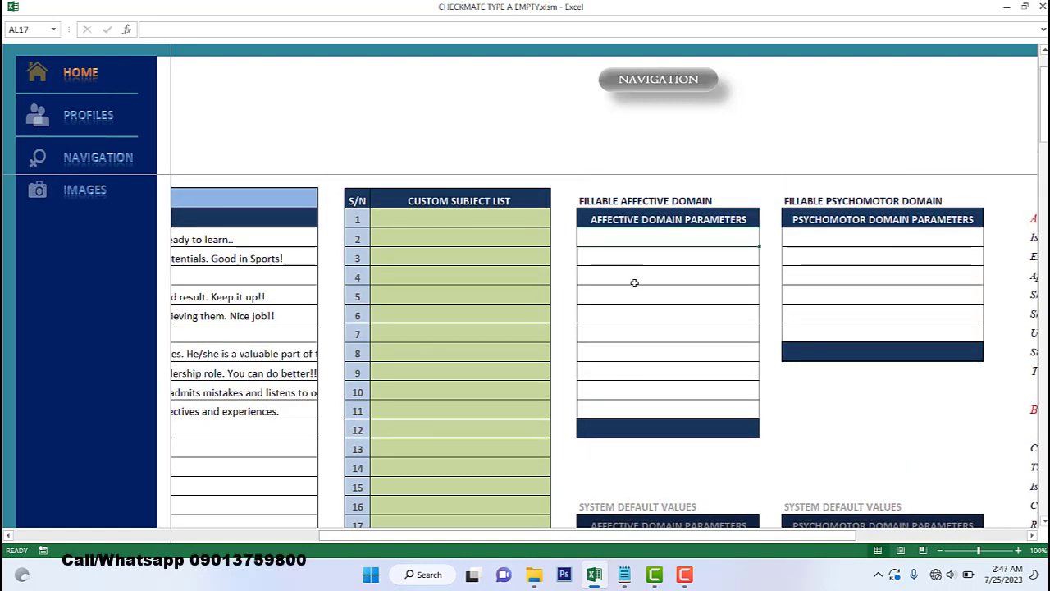
{"action": "scroll", "coordinate": [632, 283], "scroll_direction": "down", "scroll_amount": 3}
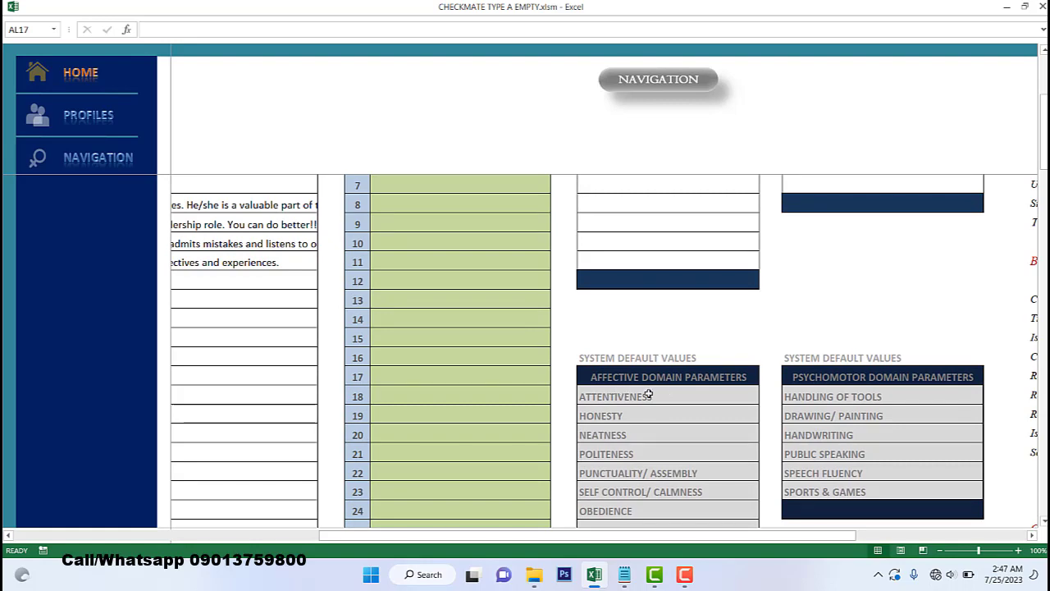
{"action": "scroll", "coordinate": [628, 378], "scroll_direction": "up", "scroll_amount": 3}
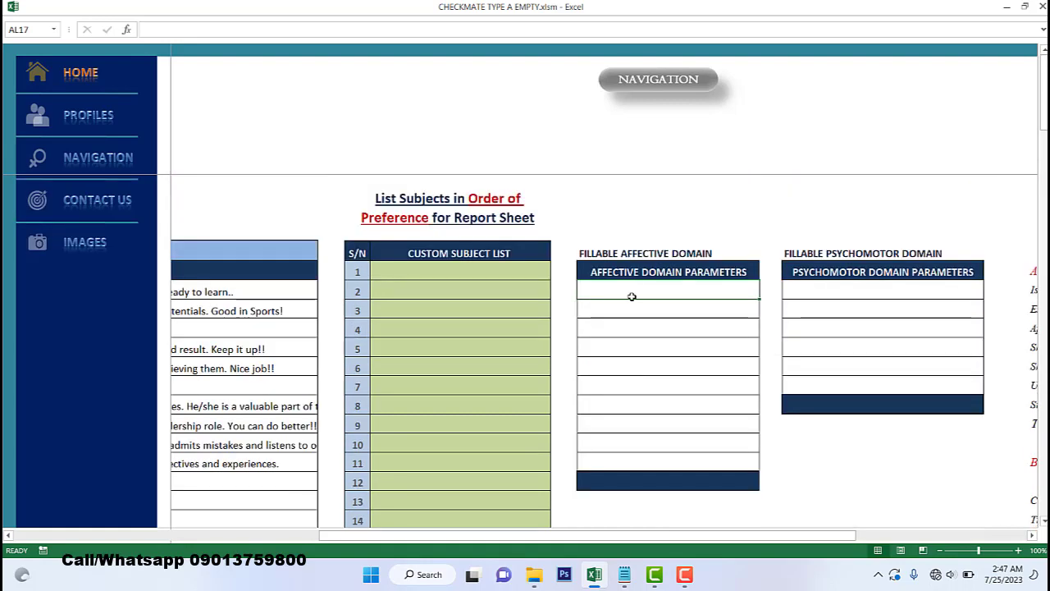
{"action": "type", "text": "gggggg"}
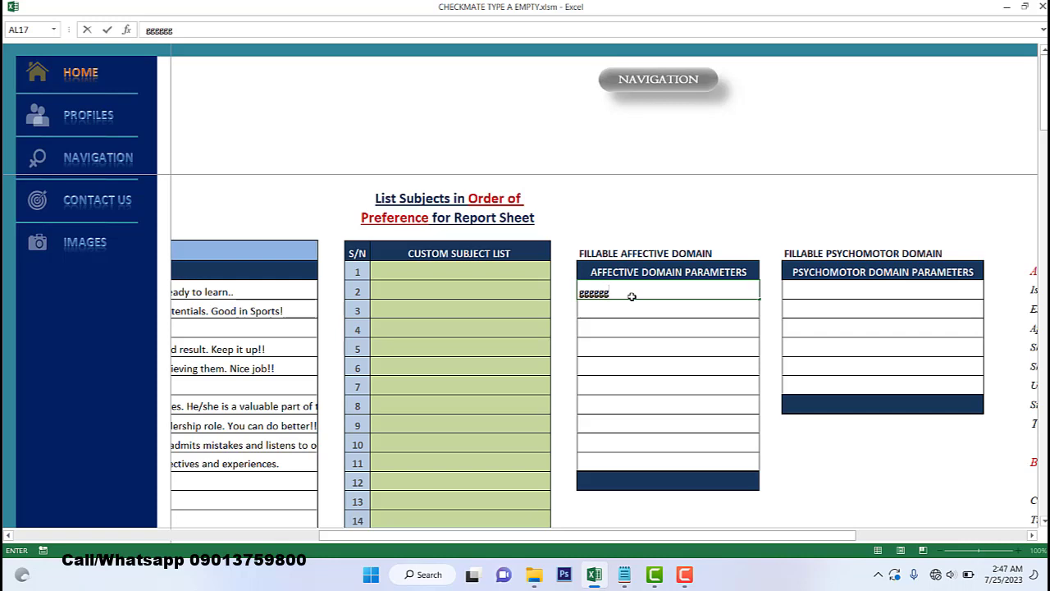
{"action": "left_click", "coordinate": [661, 306]}
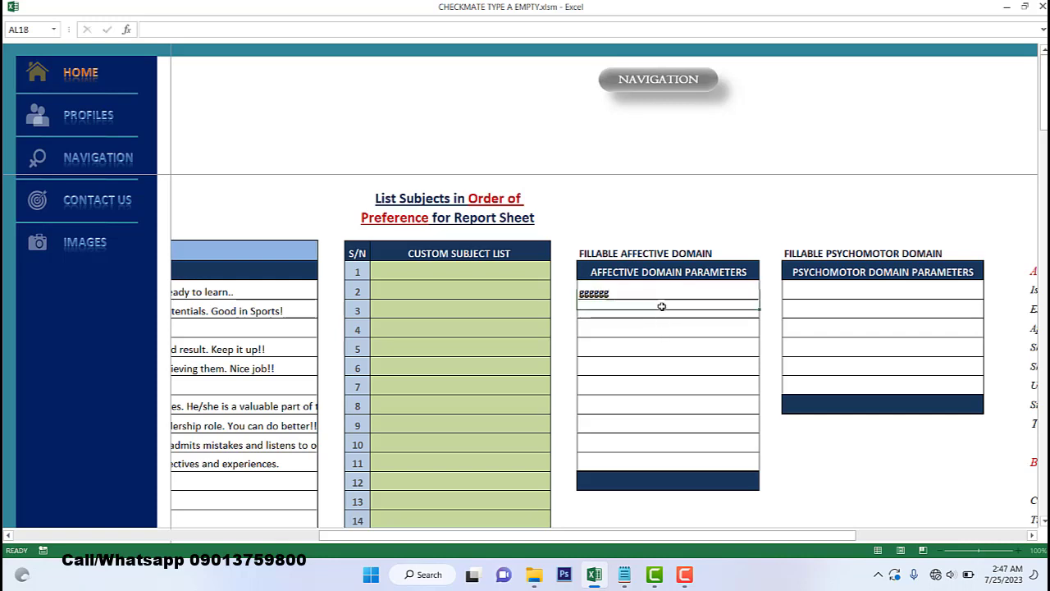
{"action": "type", "text": "KKKKK"}
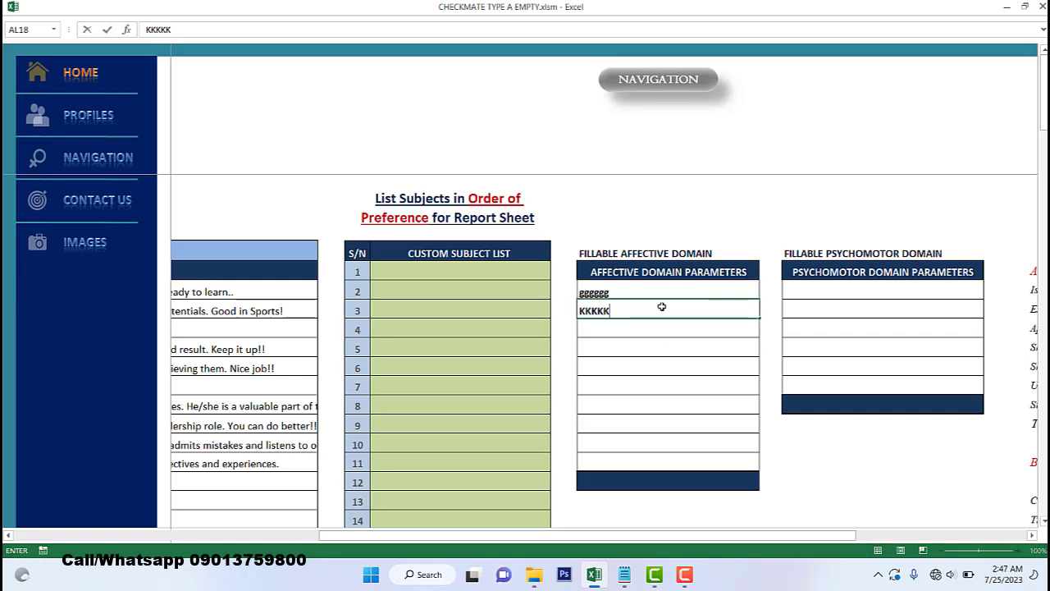
- Enter LLLKLL and LLOPO in the first two Psychomotor Domain Parameters cells
{"action": "left_click", "coordinate": [798, 293]}
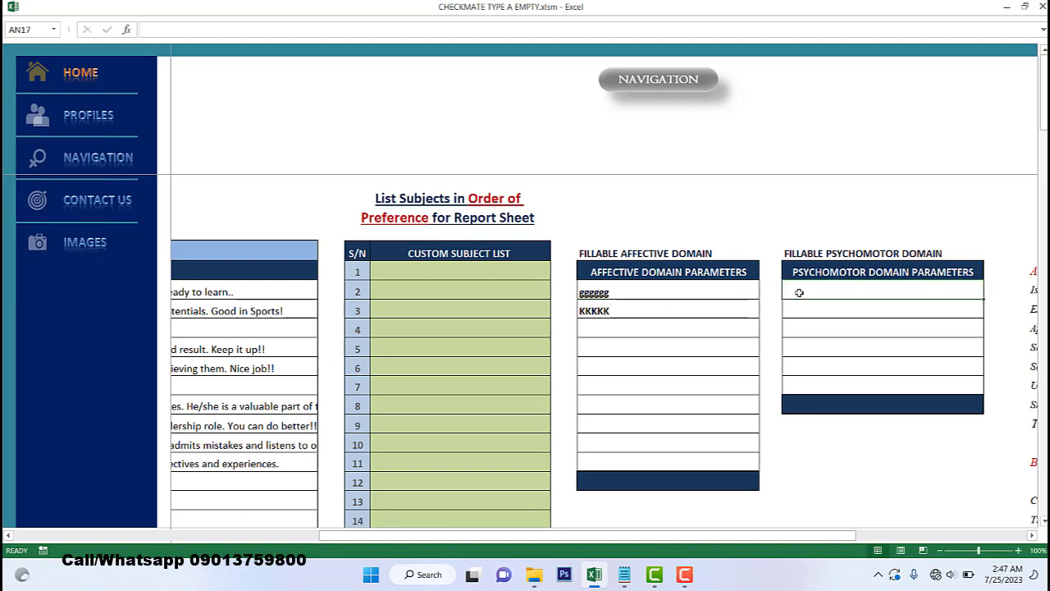
{"action": "type", "text": "LLLKLL"}
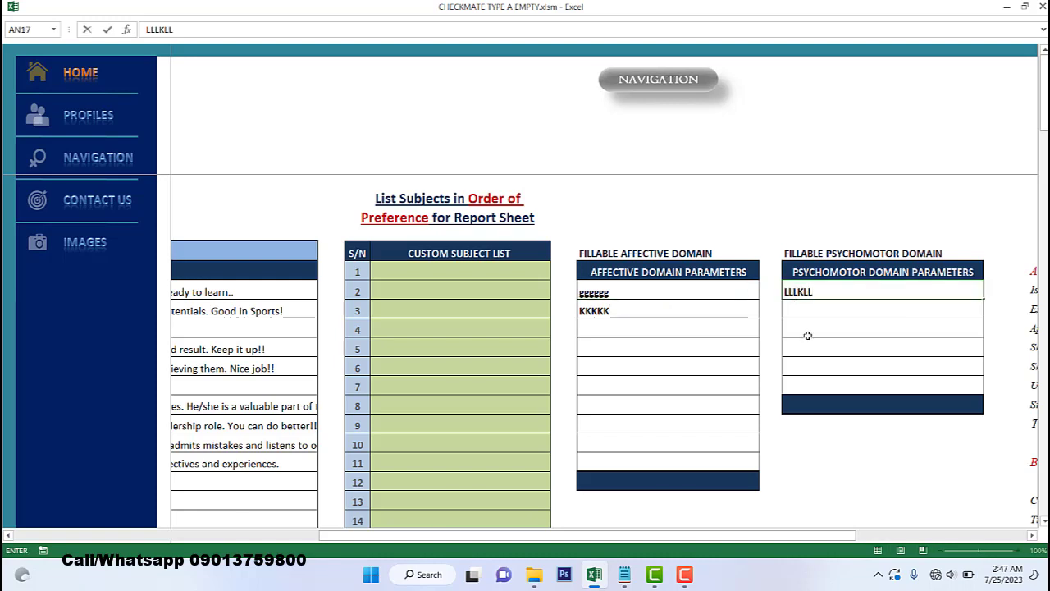
{"action": "left_click", "coordinate": [821, 310]}
{"action": "type", "text": "LL"}
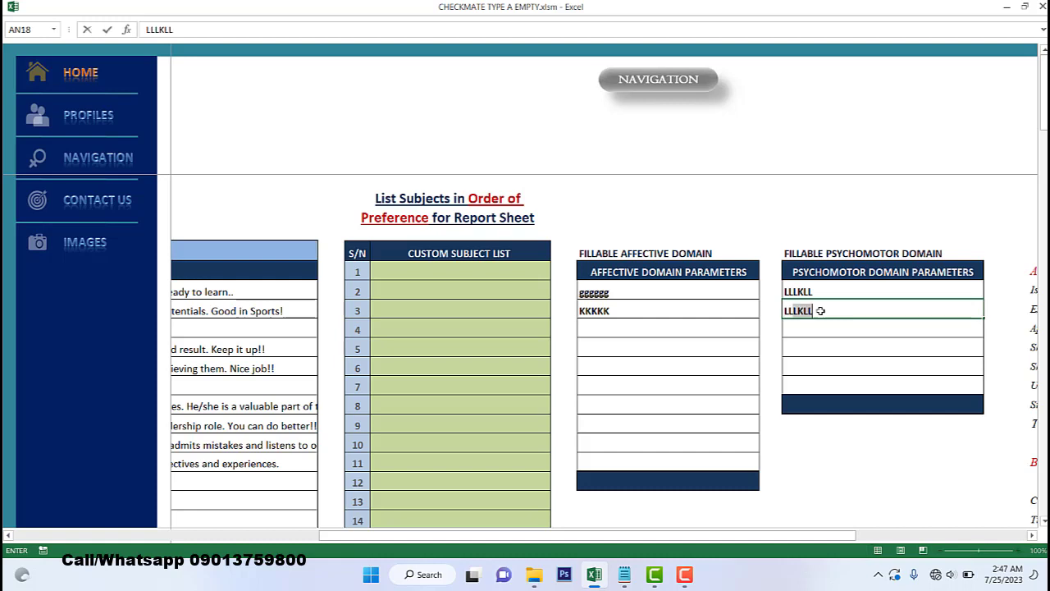
{"action": "type", "text": "OPO"}
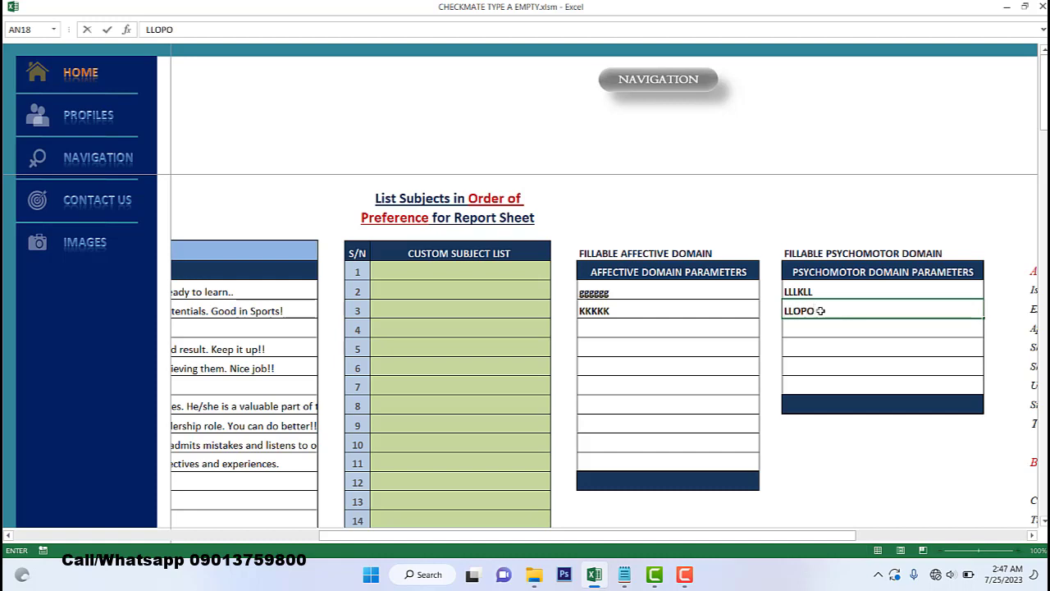
{"action": "left_click", "coordinate": [707, 328]}
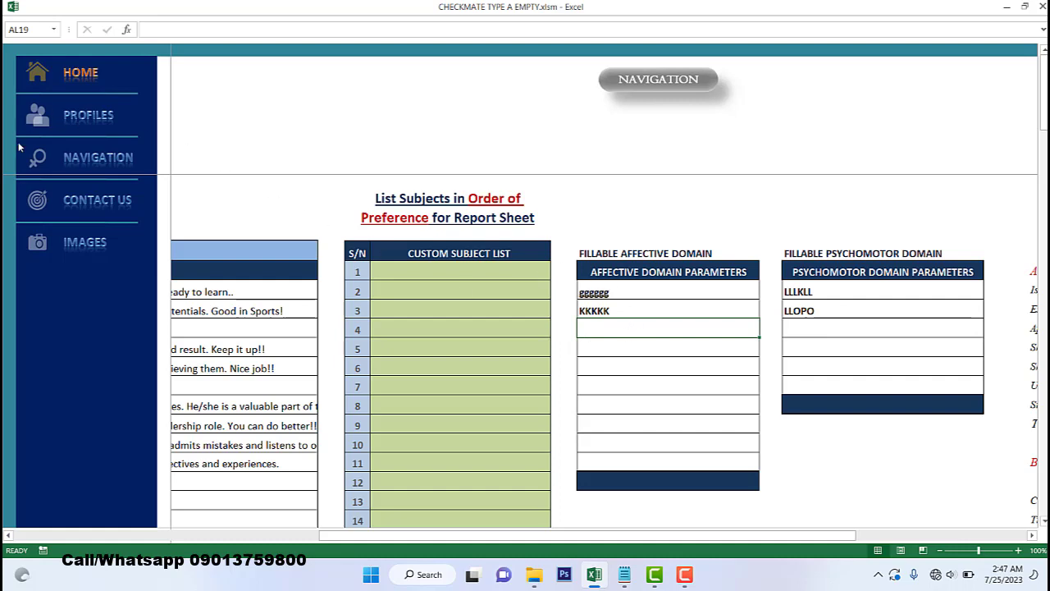
- Go through NAVIGATION, 1ST TERM and OTHER ASSESSMENTS to the 1ST Term Report Card
{"action": "left_click", "coordinate": [681, 88]}
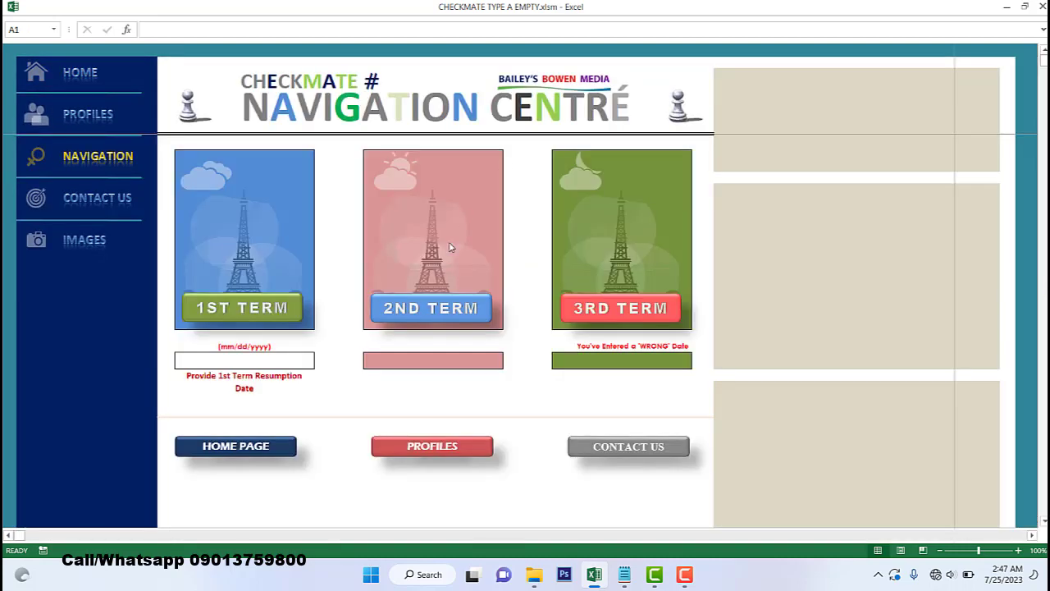
{"action": "left_click", "coordinate": [253, 309]}
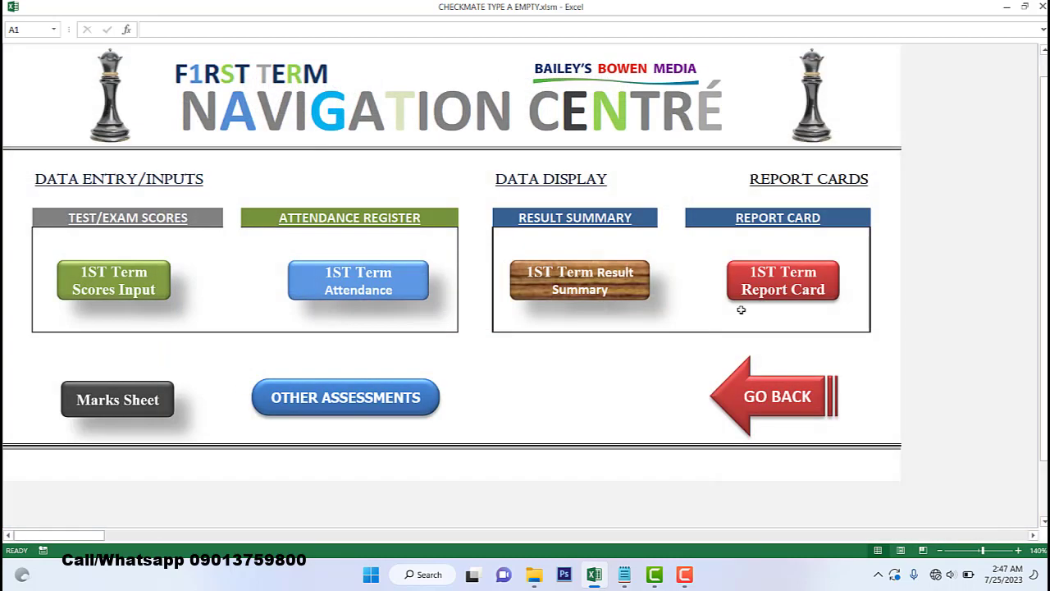
{"action": "left_click", "coordinate": [347, 396]}
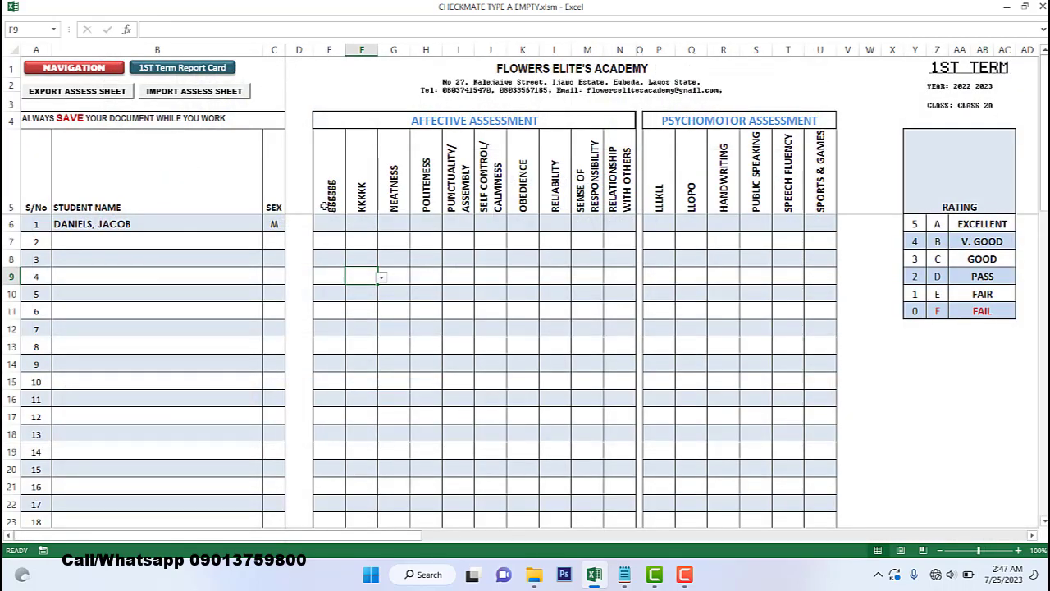
{"action": "left_click", "coordinate": [168, 69]}
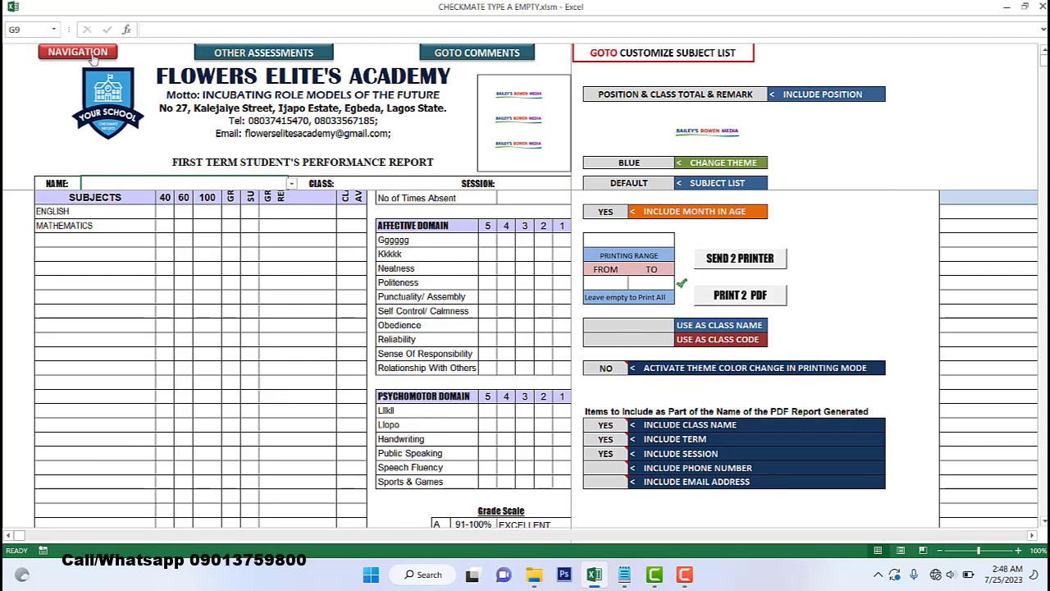
- Return from the report card through the navigation pages to the HOME data-entry sheet
{"action": "left_click", "coordinate": [279, 53]}
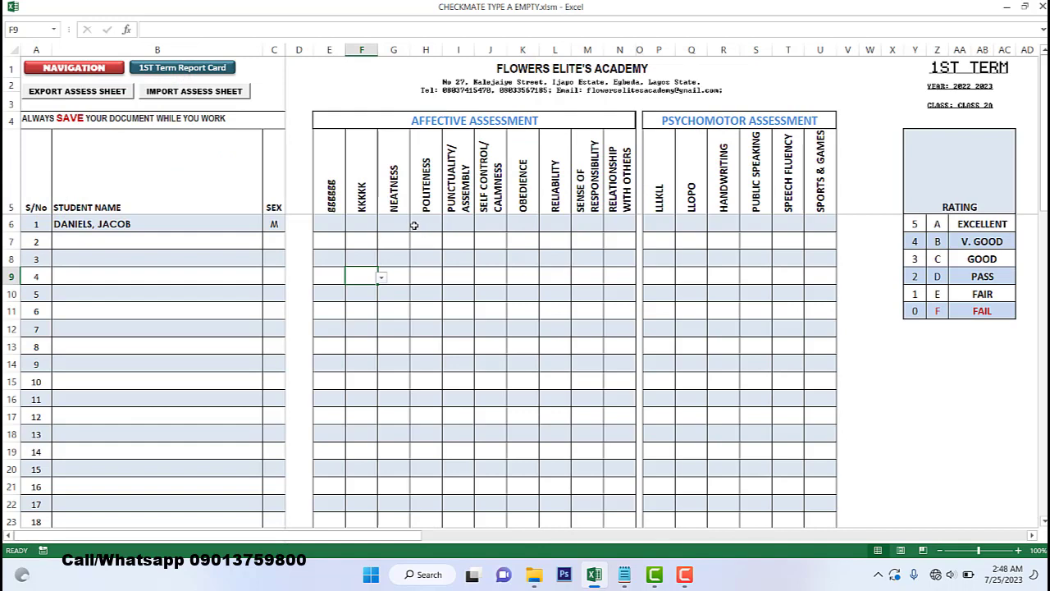
{"action": "left_click", "coordinate": [100, 72]}
{"action": "left_click", "coordinate": [794, 406]}
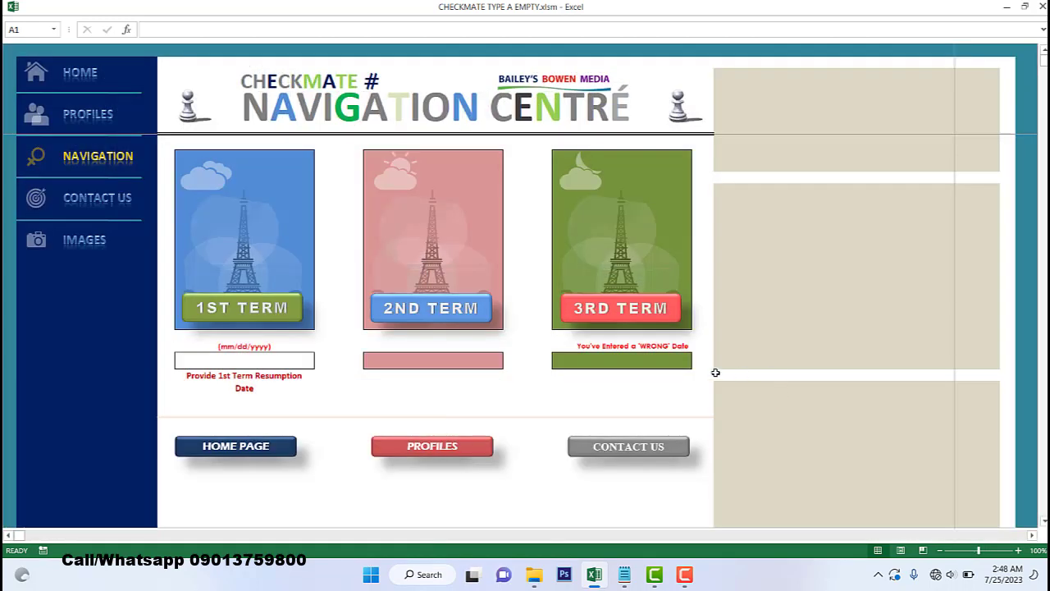
{"action": "left_click", "coordinate": [72, 77]}
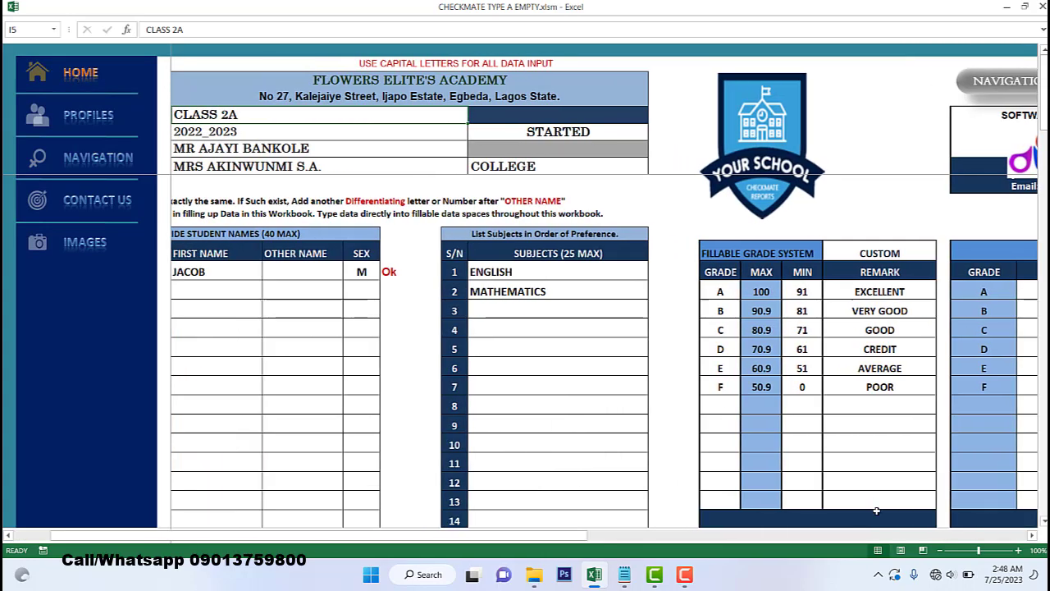
- Delete the psychomotor entries LLLKLL and LLOPO and the affective entries gggggg and KKKKK
{"action": "left_click_drag", "start_coordinate": [594, 541], "coordinate": [861, 524]}
{"action": "left_click_drag", "start_coordinate": [662, 291], "coordinate": [669, 327]}
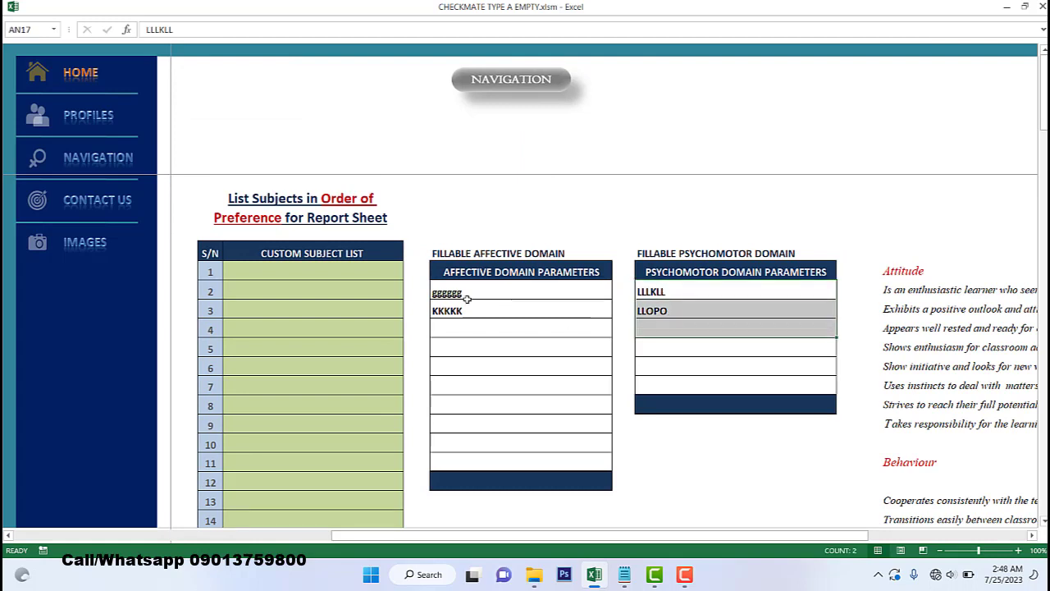
{"action": "key", "text": "Delete"}
{"action": "left_click_drag", "start_coordinate": [476, 293], "coordinate": [479, 312]}
{"action": "key", "text": "Delete"}
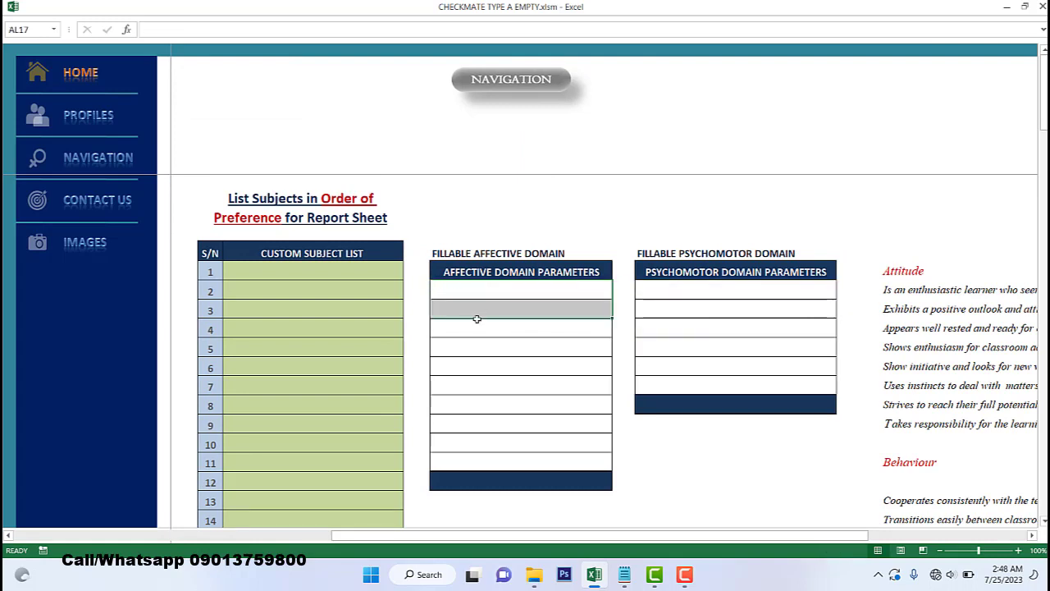
{"action": "left_click", "coordinate": [474, 338]}
{"action": "left_click", "coordinate": [288, 271]}
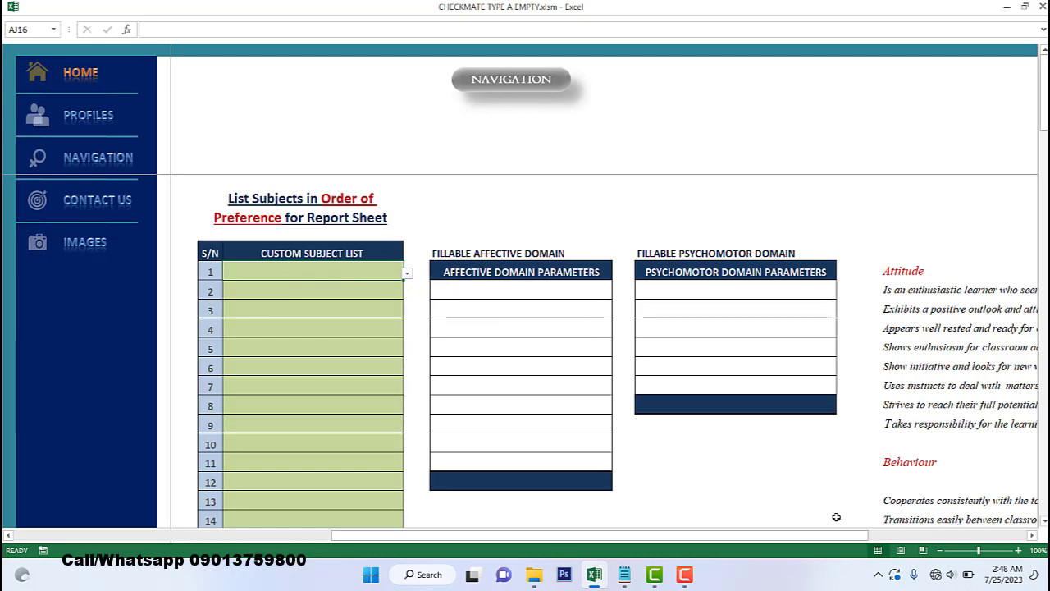
{"action": "left_click_drag", "start_coordinate": [686, 534], "coordinate": [457, 528]}
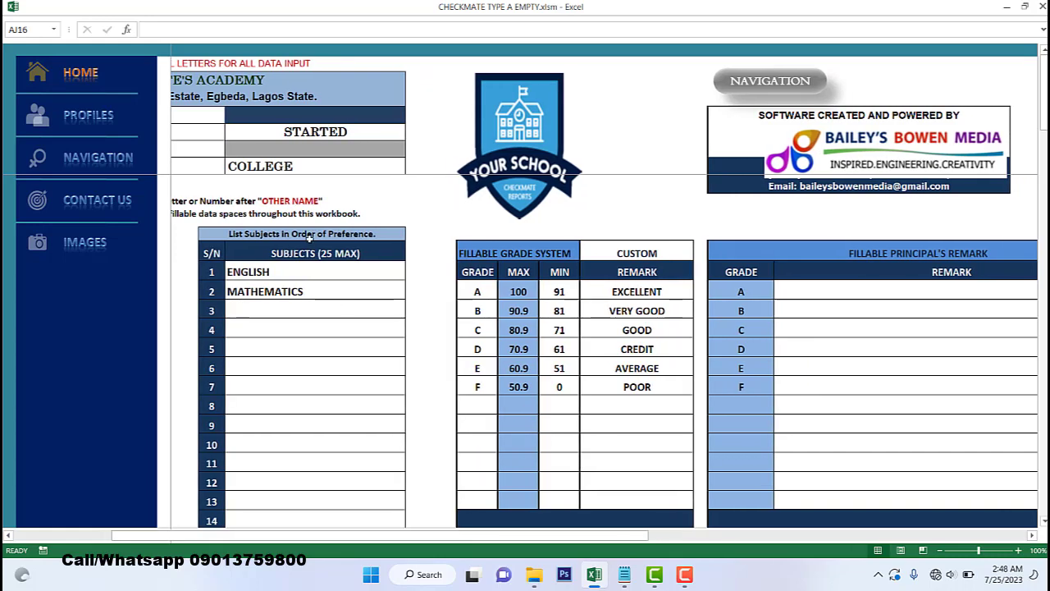
- Enter AGRICULTURE as the third subject in the HOME sheet's subject list
{"action": "left_click_drag", "start_coordinate": [297, 349], "coordinate": [297, 382]}
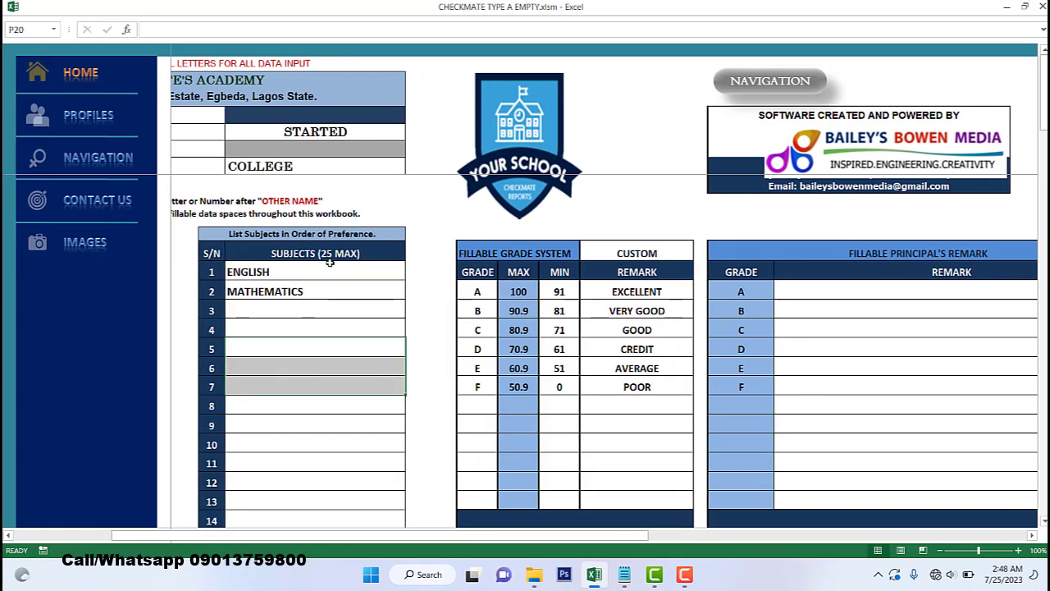
{"action": "left_click_drag", "start_coordinate": [375, 535], "coordinate": [307, 532]}
{"action": "left_click", "coordinate": [312, 311]}
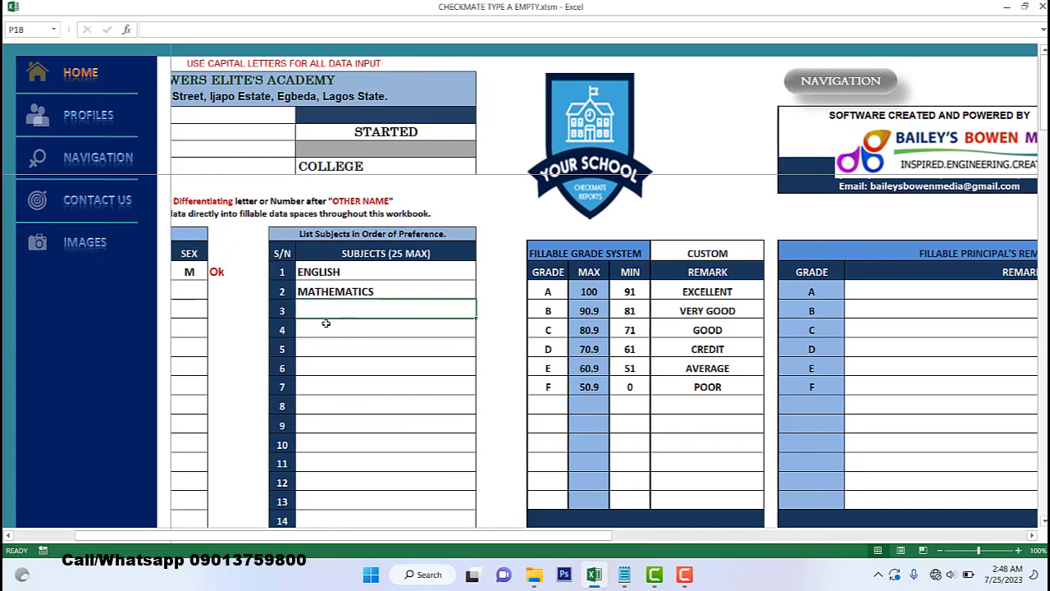
{"action": "type", "text": "AF"}
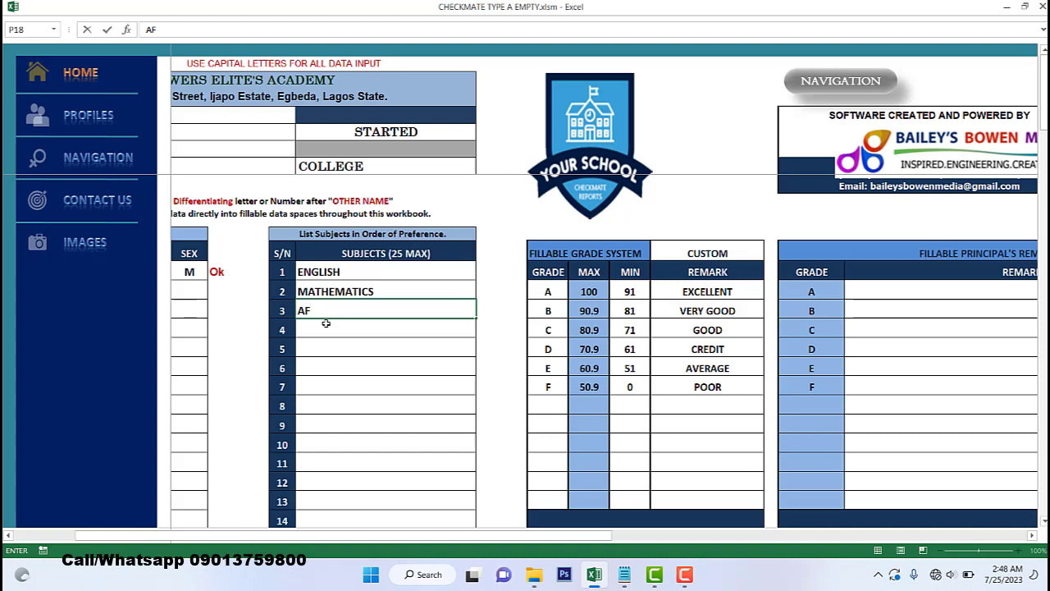
{"action": "type", "text": "RICULTURE"}
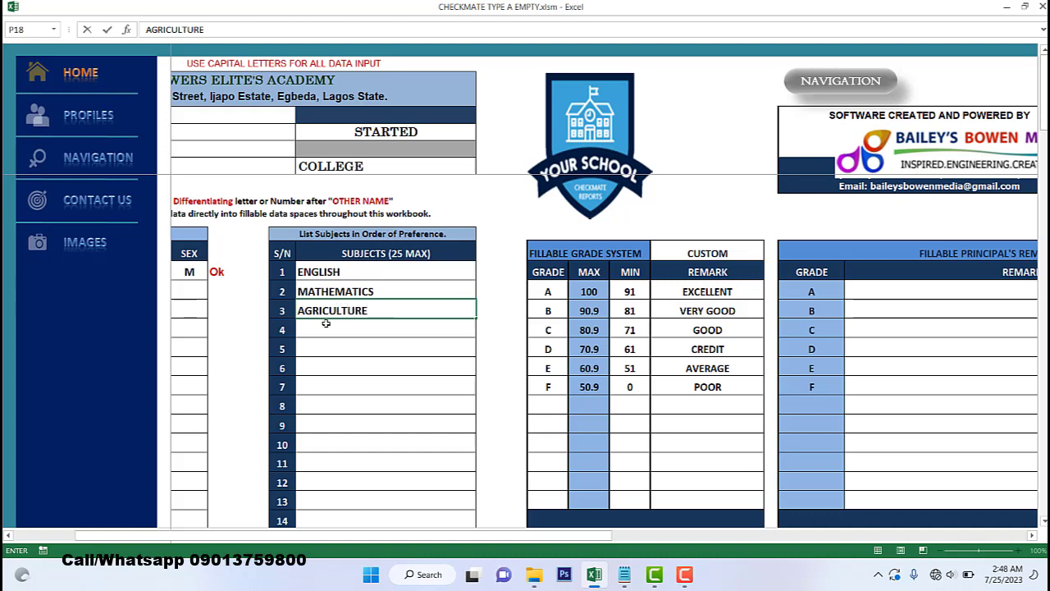
{"action": "left_click", "coordinate": [410, 351]}
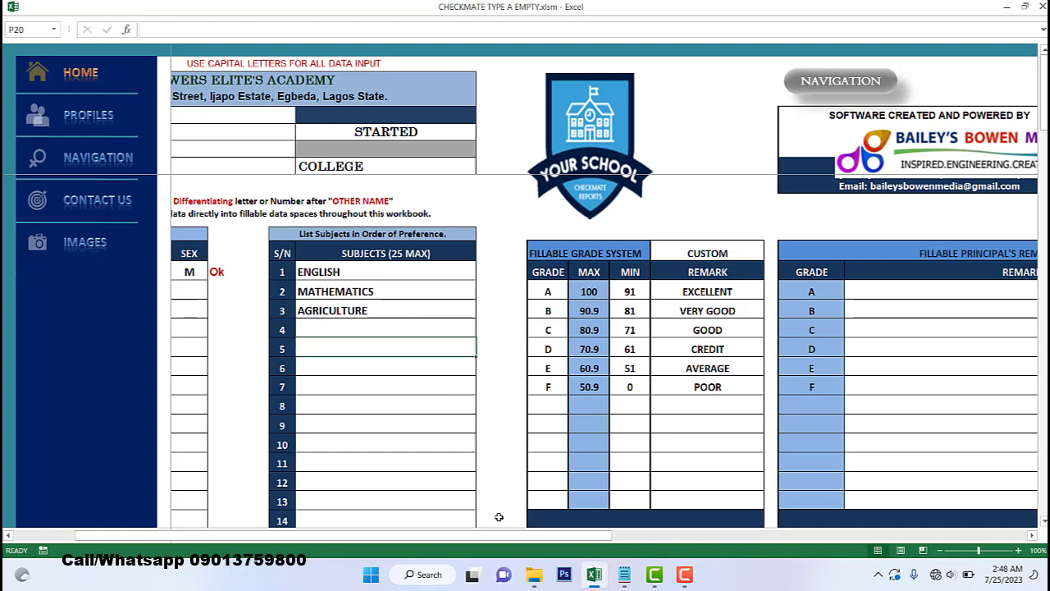
{"action": "left_click_drag", "start_coordinate": [477, 539], "coordinate": [396, 531]}
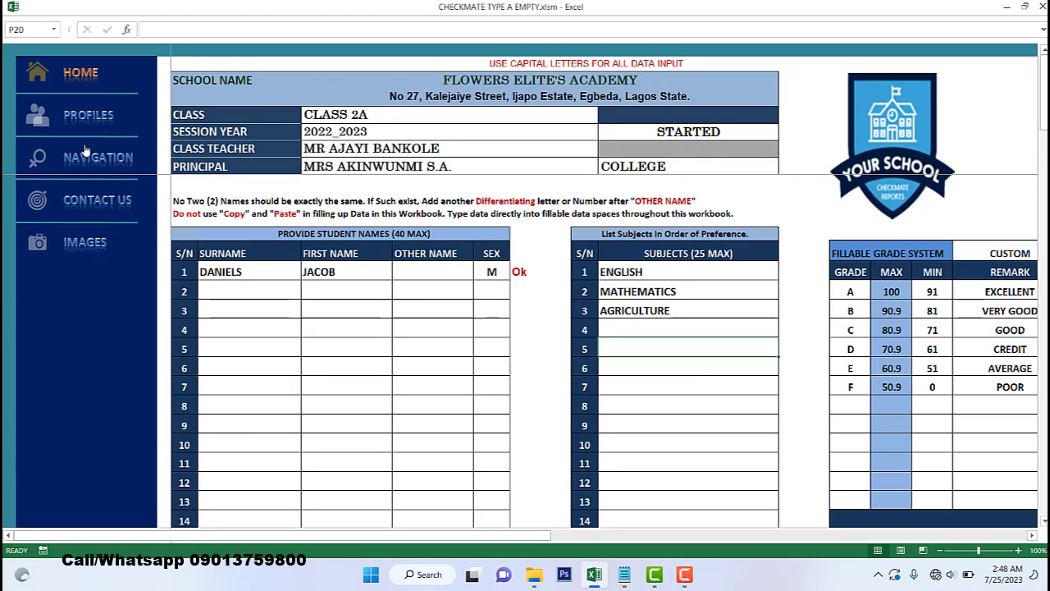
- Open the 1ST Term Report Card to check that AGRICULTURE is listed
{"action": "left_click", "coordinate": [108, 168]}
{"action": "left_click", "coordinate": [282, 317]}
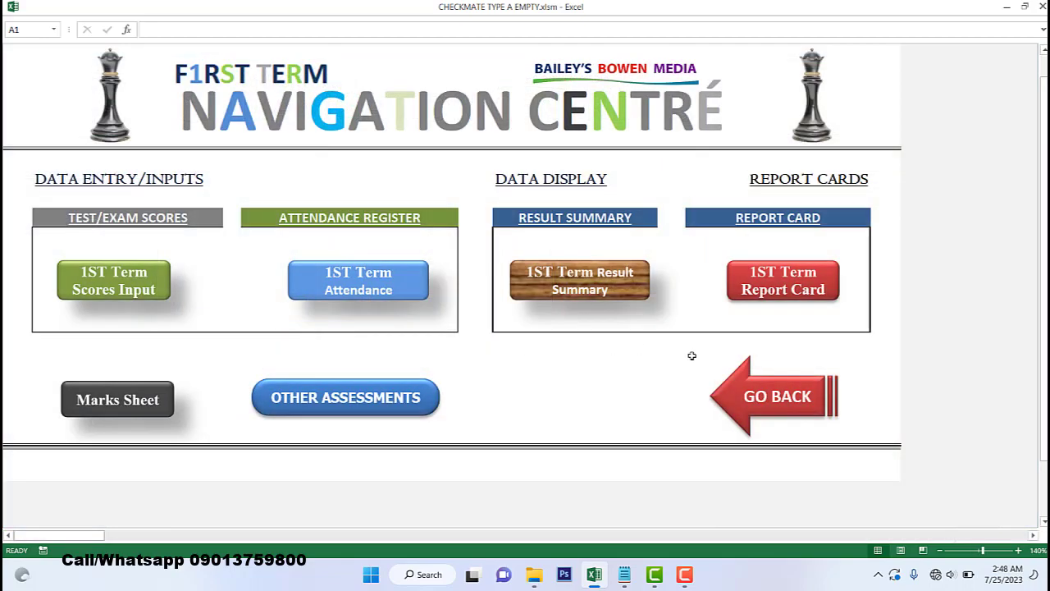
{"action": "left_click", "coordinate": [781, 300]}
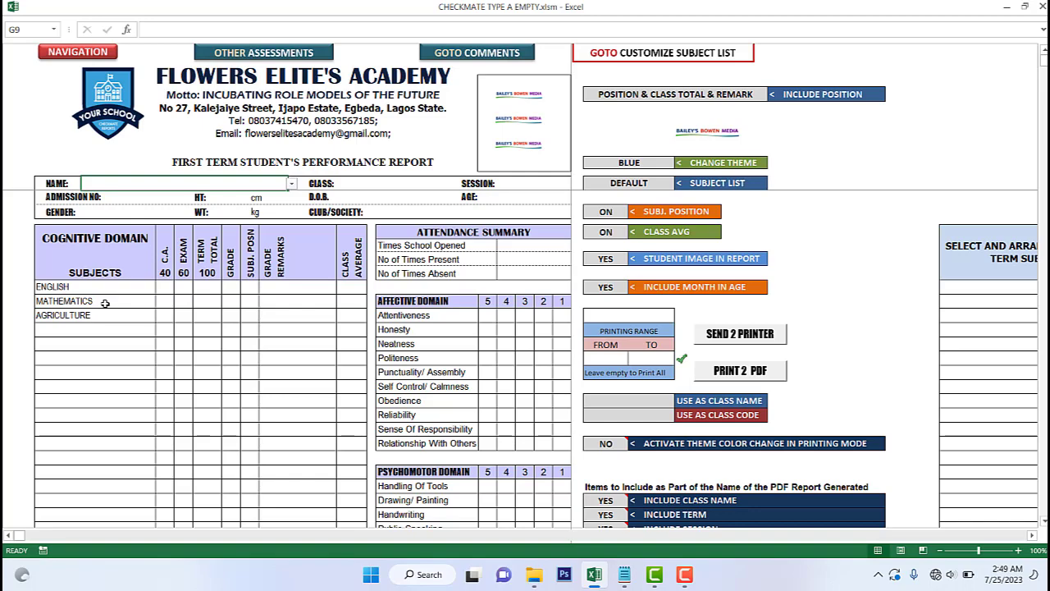
- Return to the HOME sheet and bring the custom subject list into view
{"action": "left_click", "coordinate": [73, 52]}
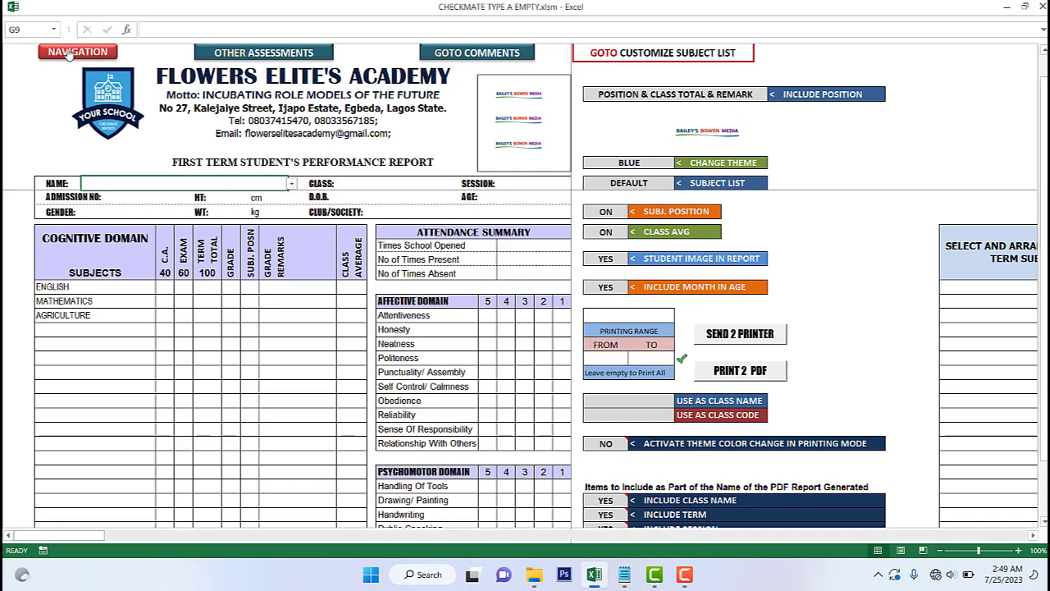
{"action": "left_click", "coordinate": [749, 399]}
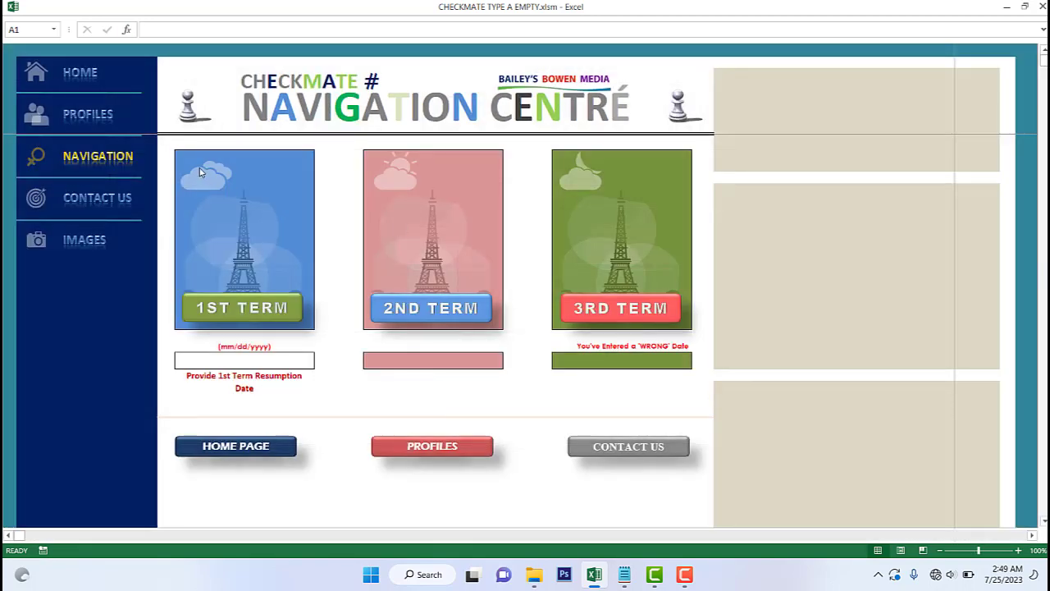
{"action": "left_click", "coordinate": [79, 73]}
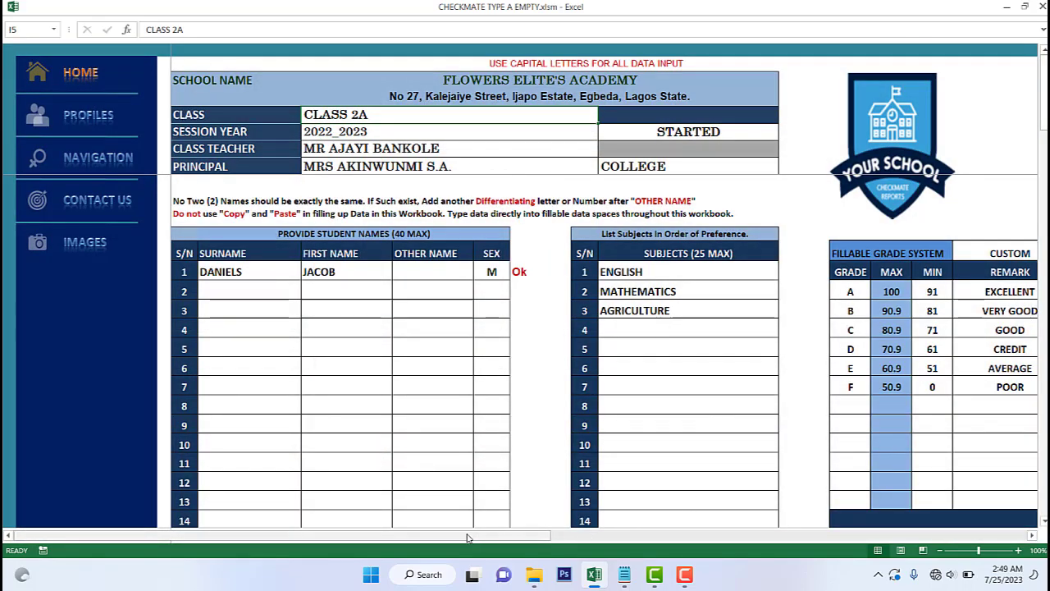
{"action": "left_click_drag", "start_coordinate": [444, 537], "coordinate": [733, 533]}
{"action": "left_click", "coordinate": [614, 279]}
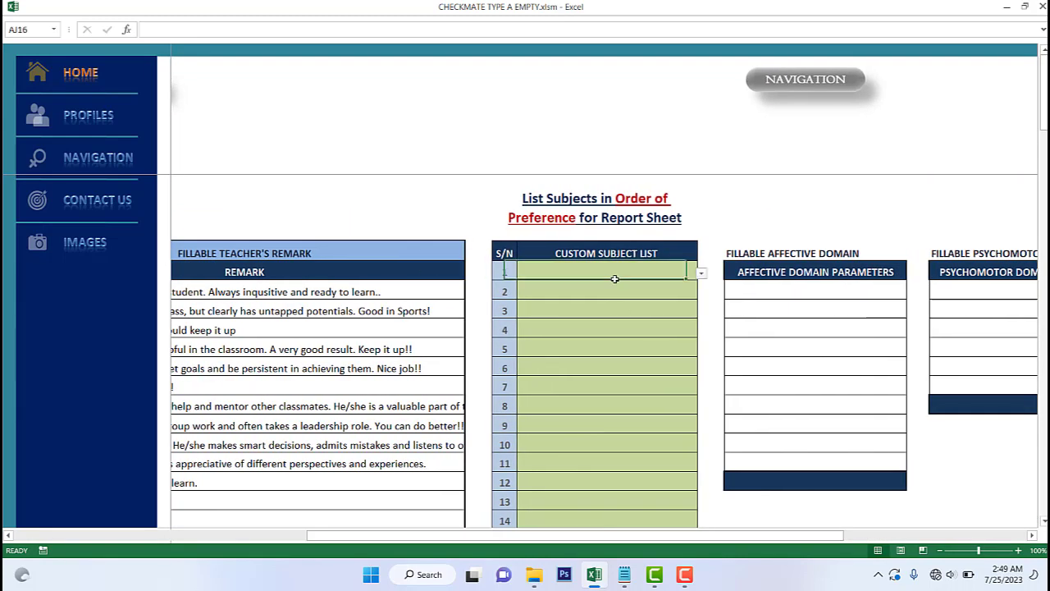
- Pick AGRICULTURE, ENGLISH and MATHEMATICS from the dropdowns for custom subject rows 1, 4 and 7
{"action": "left_click", "coordinate": [702, 274]}
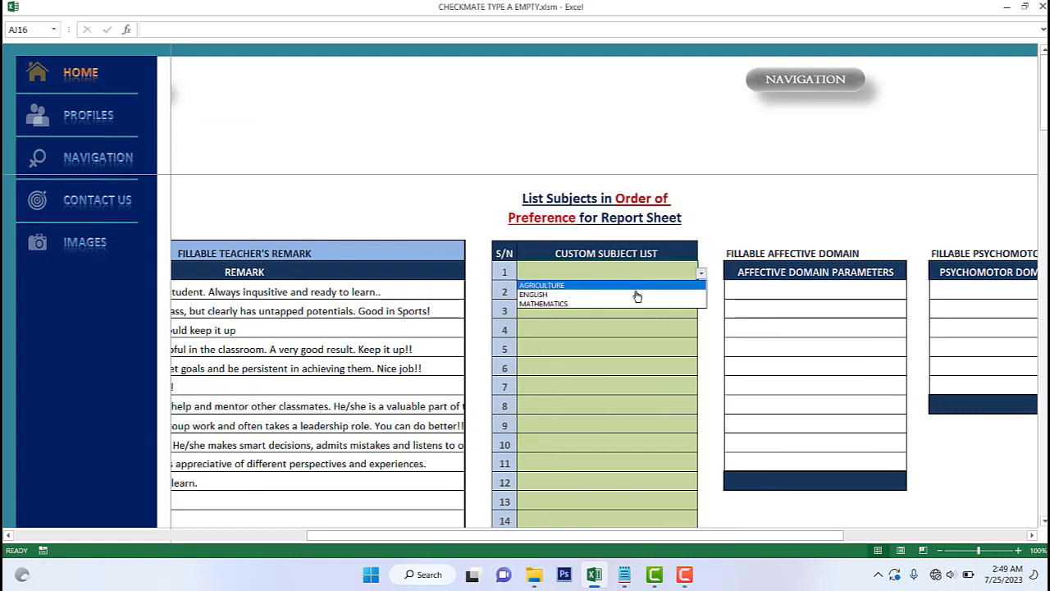
{"action": "left_click", "coordinate": [636, 285]}
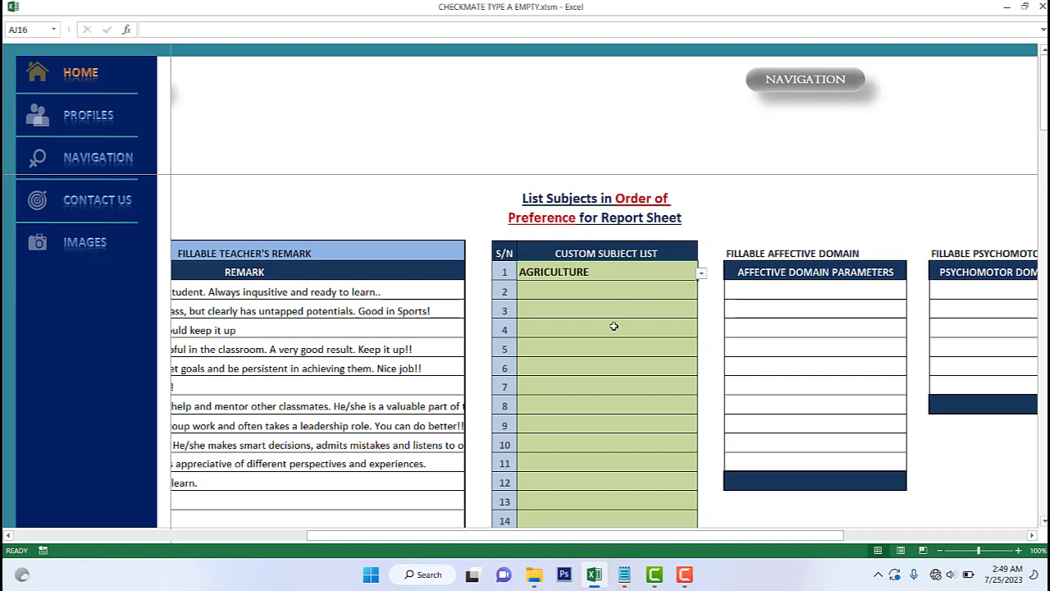
{"action": "left_click", "coordinate": [615, 328]}
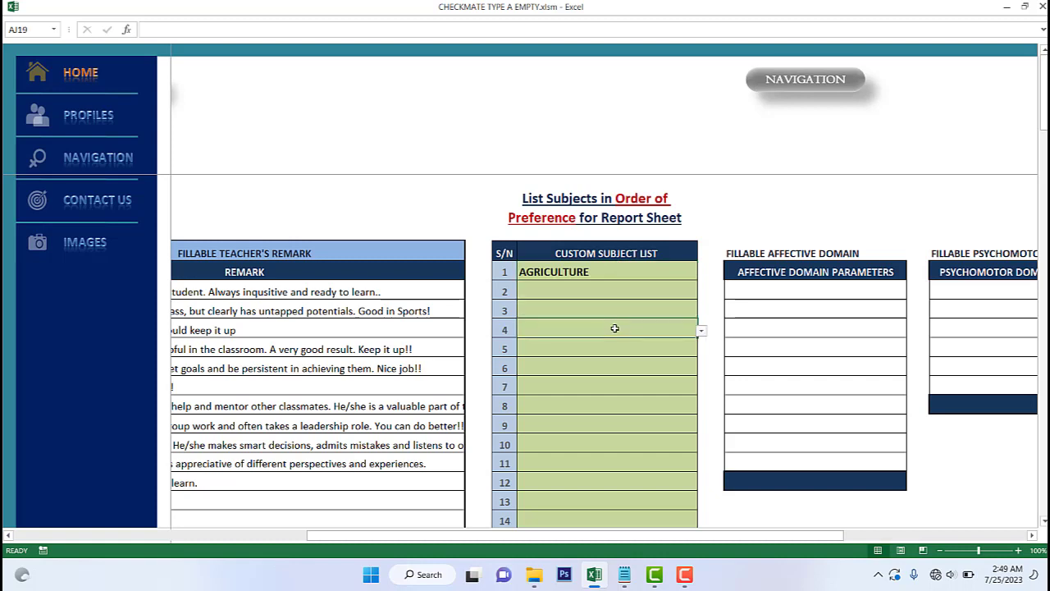
{"action": "left_click", "coordinate": [700, 331]}
{"action": "left_click", "coordinate": [611, 344]}
{"action": "left_click", "coordinate": [588, 384]}
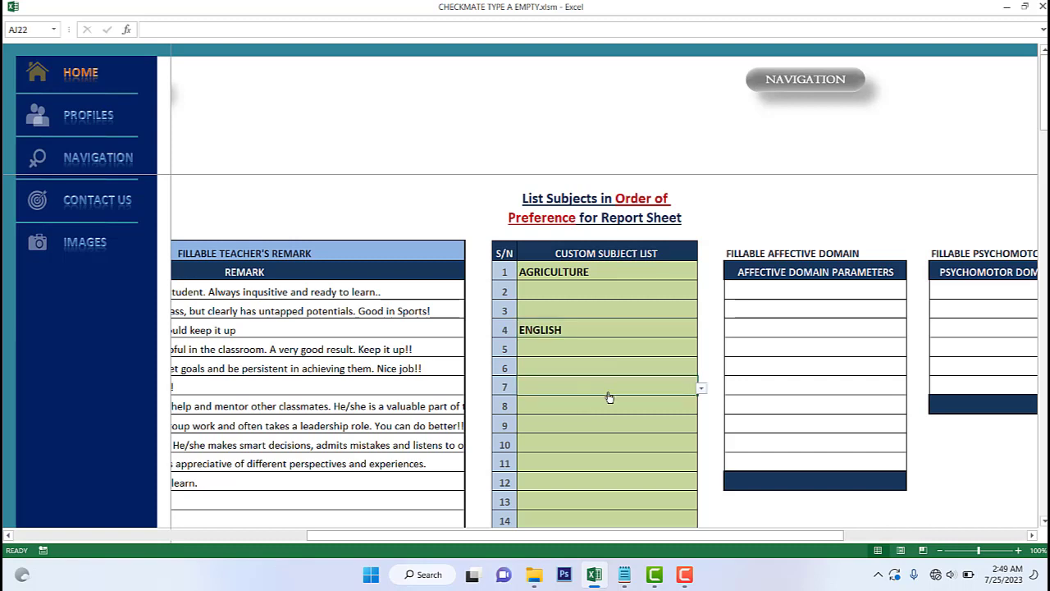
{"action": "left_click", "coordinate": [700, 388]}
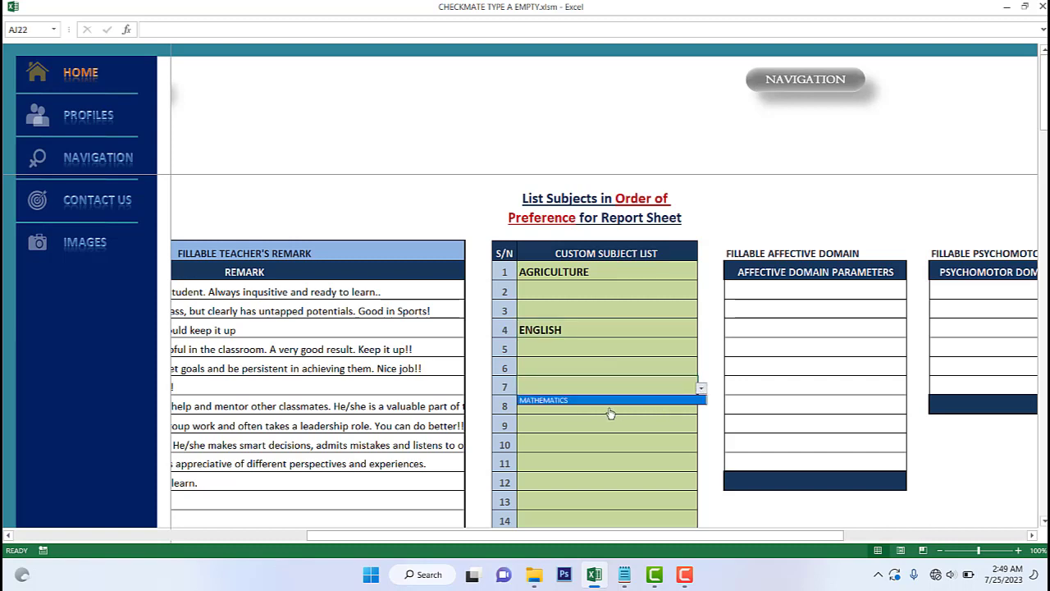
{"action": "left_click", "coordinate": [611, 410]}
{"action": "left_click", "coordinate": [701, 389]}
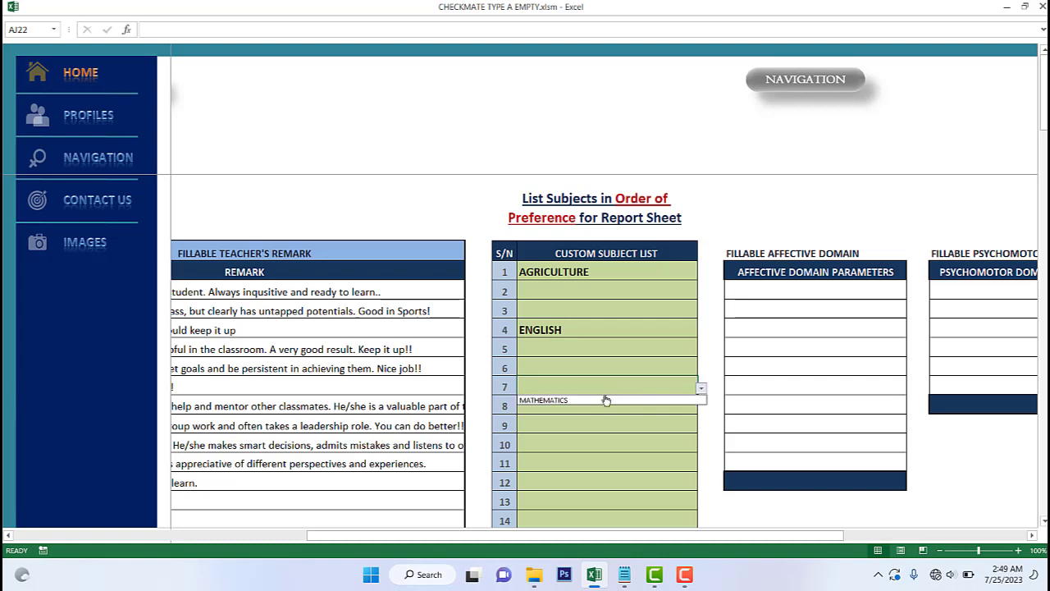
{"action": "left_click", "coordinate": [604, 400]}
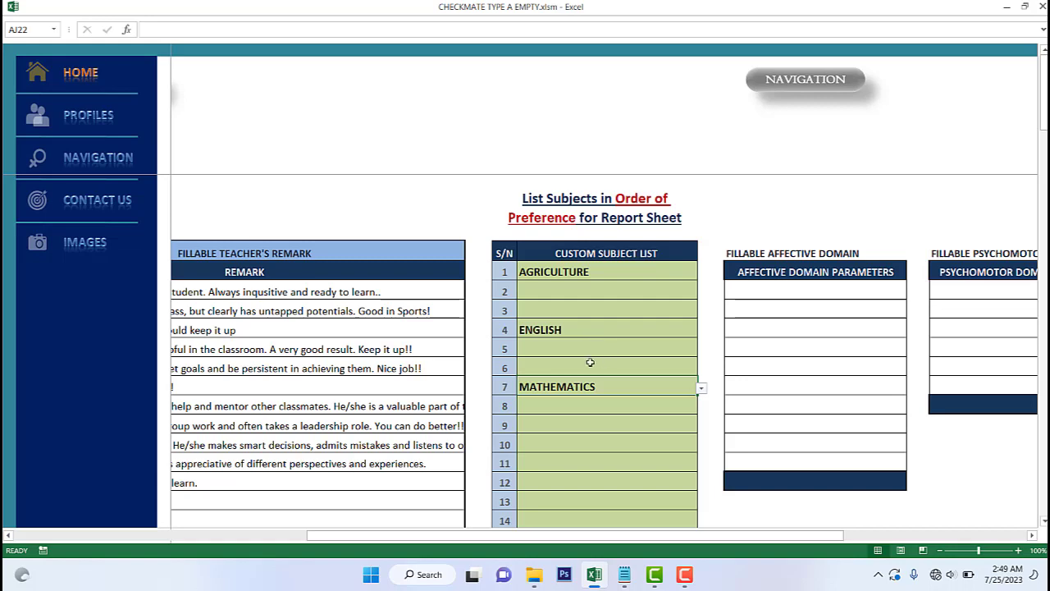
- Go through NAVIGATION and 1ST TERM to the first-term report card
{"action": "left_click", "coordinate": [92, 157]}
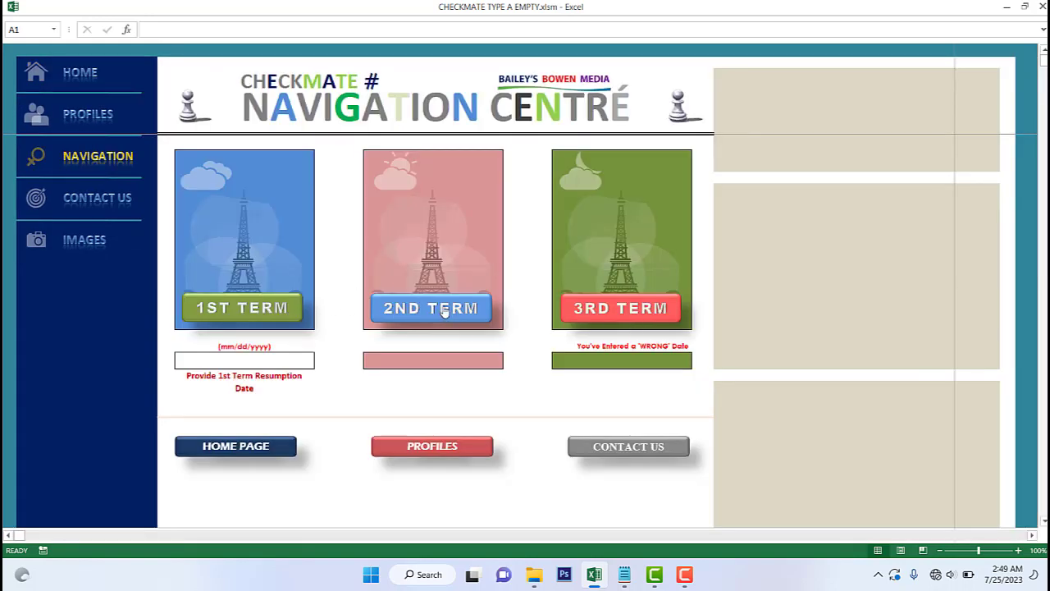
{"action": "left_click", "coordinate": [265, 308]}
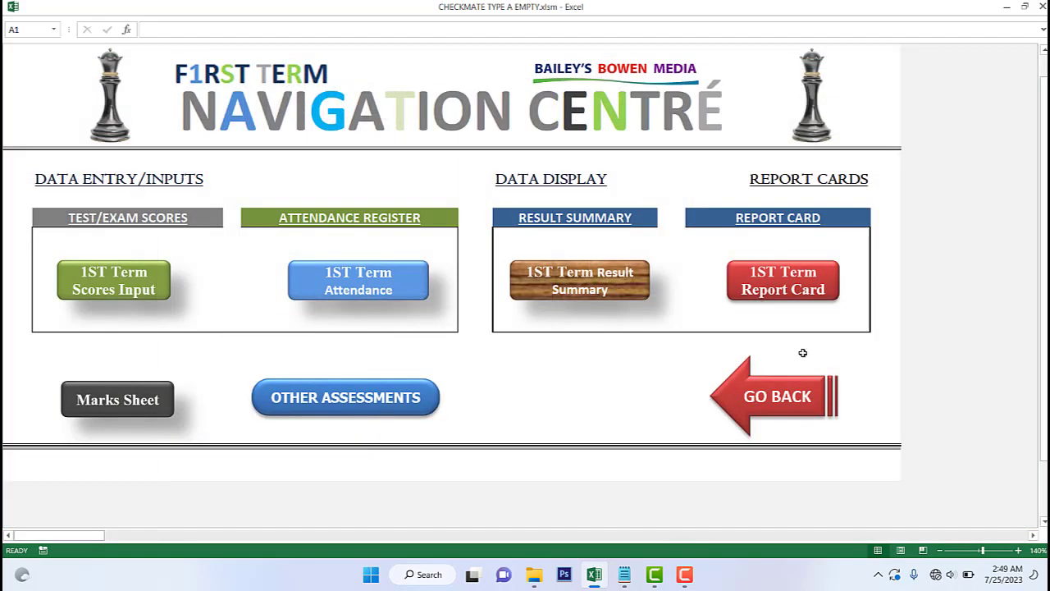
{"action": "left_click", "coordinate": [806, 294]}
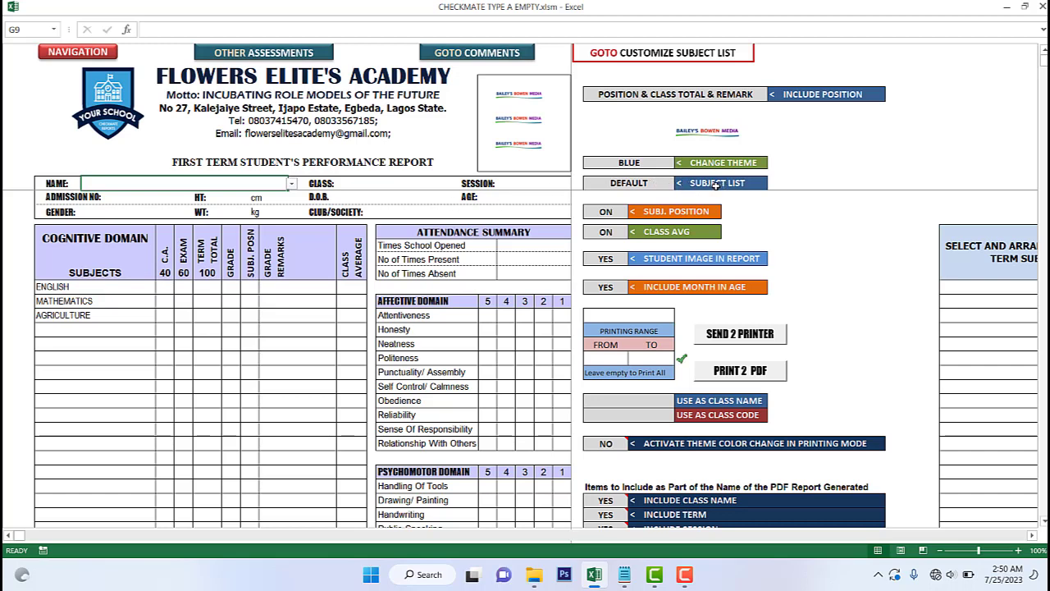
- Change the report card's SUBJECT LIST setting to CUSTOM - U, after briefly trying CUSTOM - P
{"action": "left_click", "coordinate": [669, 183]}
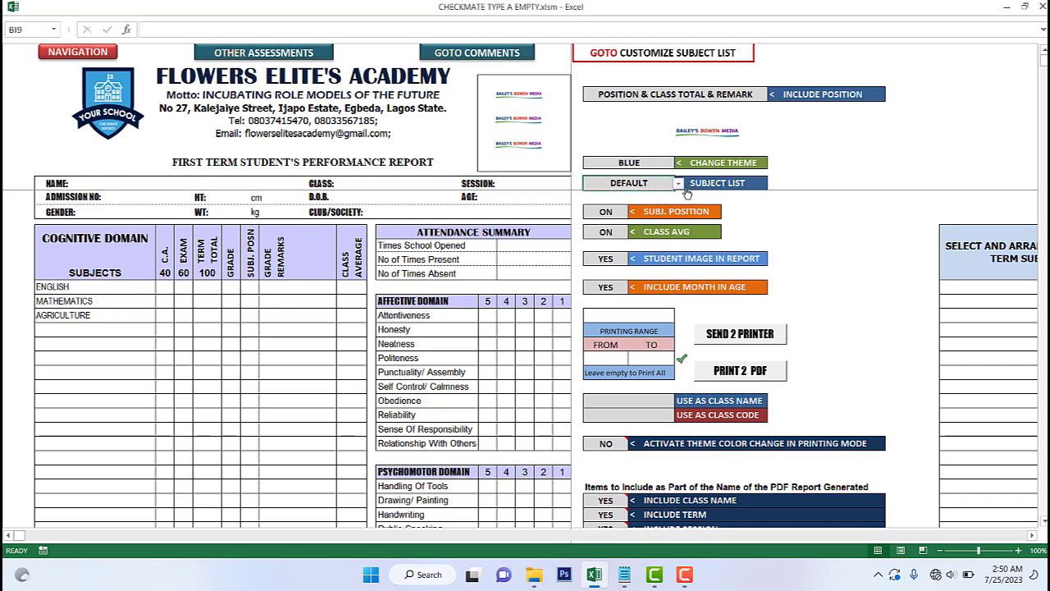
{"action": "left_click", "coordinate": [679, 185]}
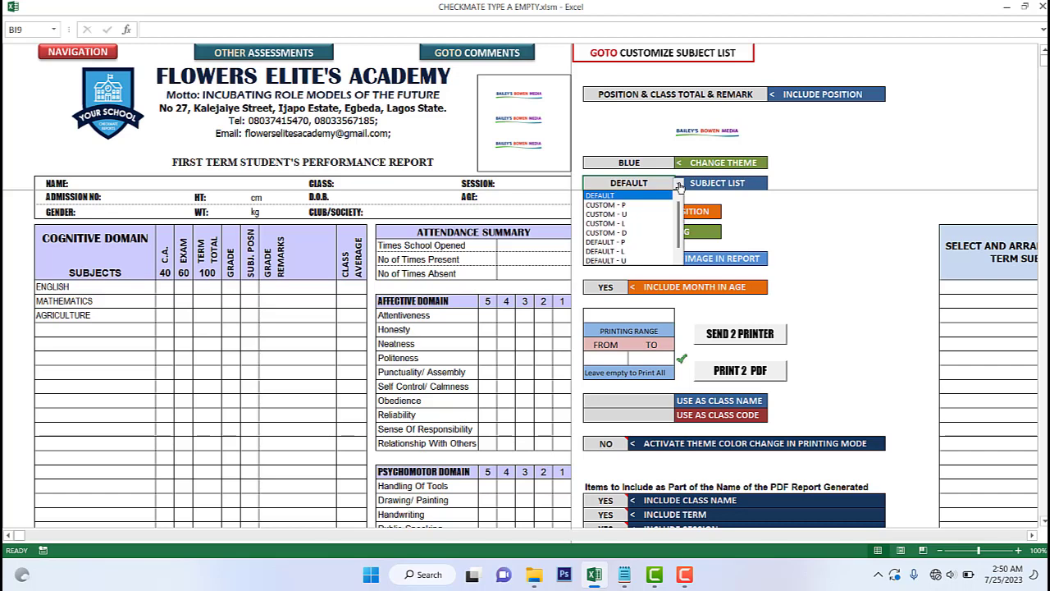
{"action": "left_click", "coordinate": [622, 205]}
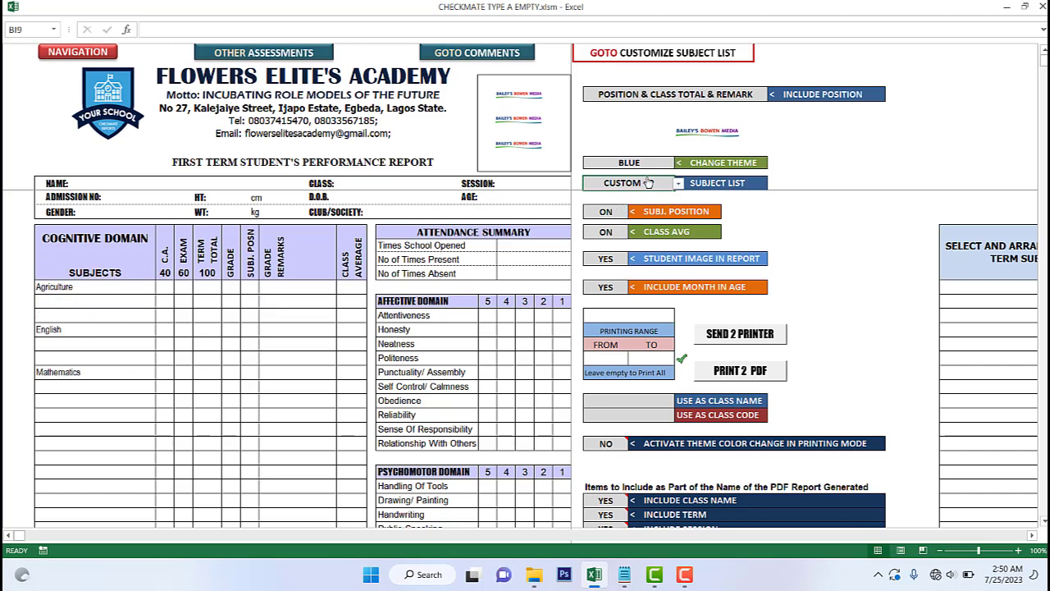
{"action": "left_click", "coordinate": [679, 183]}
{"action": "left_click", "coordinate": [636, 211]}
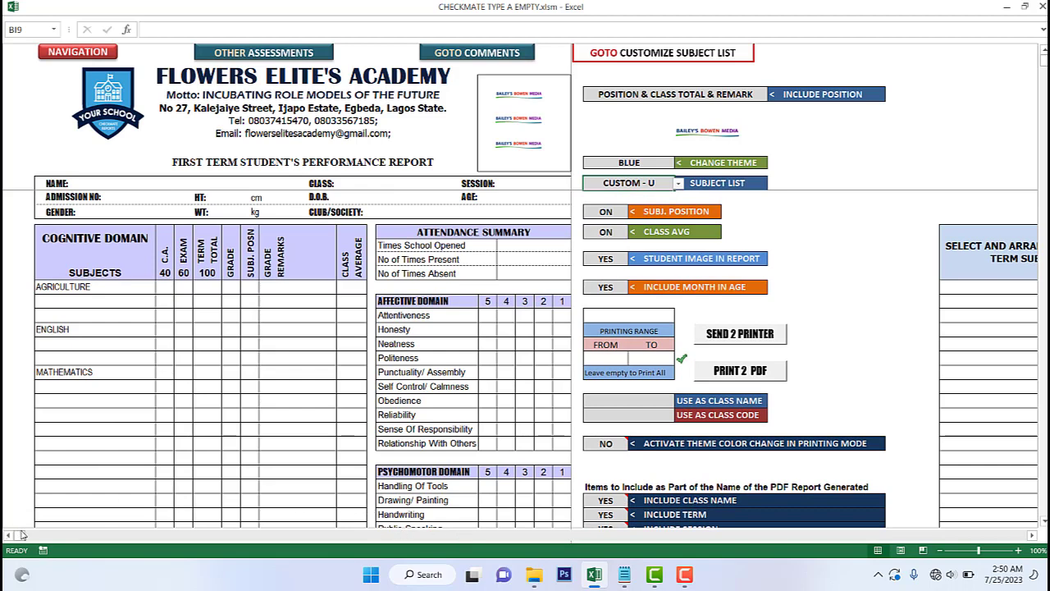
- Scroll right to the SELECT AND ARRANGE ONLY THIS TERM SUBJECTS table and select its first cell
{"action": "left_click", "coordinate": [1032, 535]}
{"action": "left_click", "coordinate": [1032, 535]}
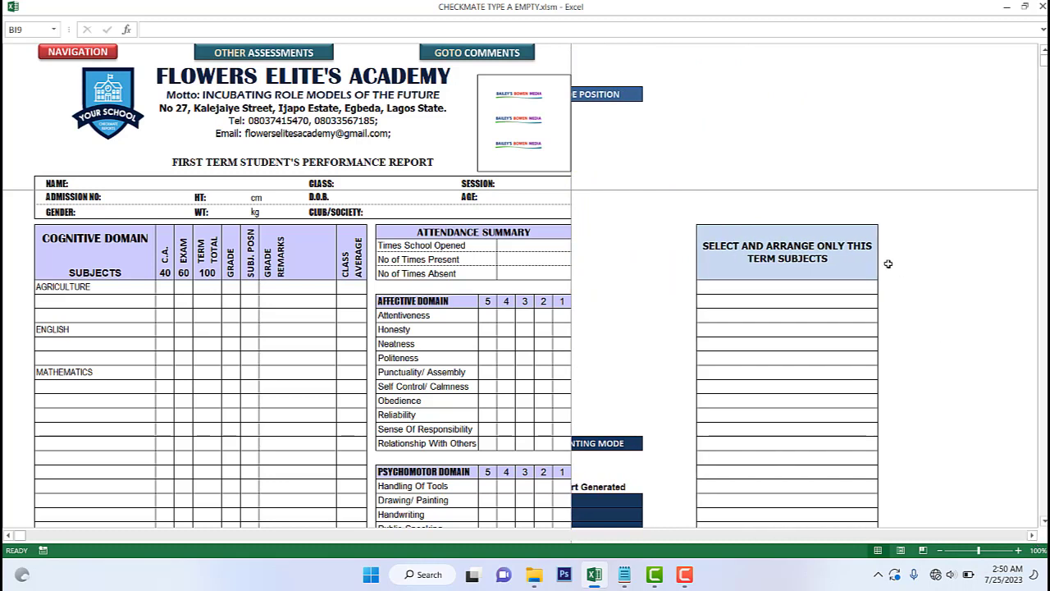
{"action": "left_click", "coordinate": [778, 286]}
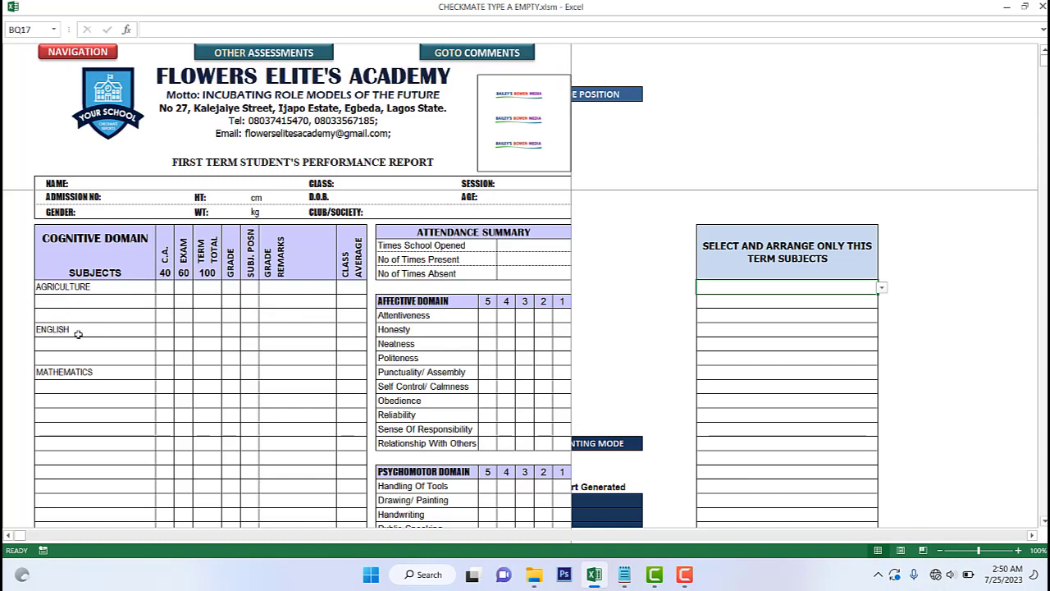
{"action": "left_click", "coordinate": [68, 60]}
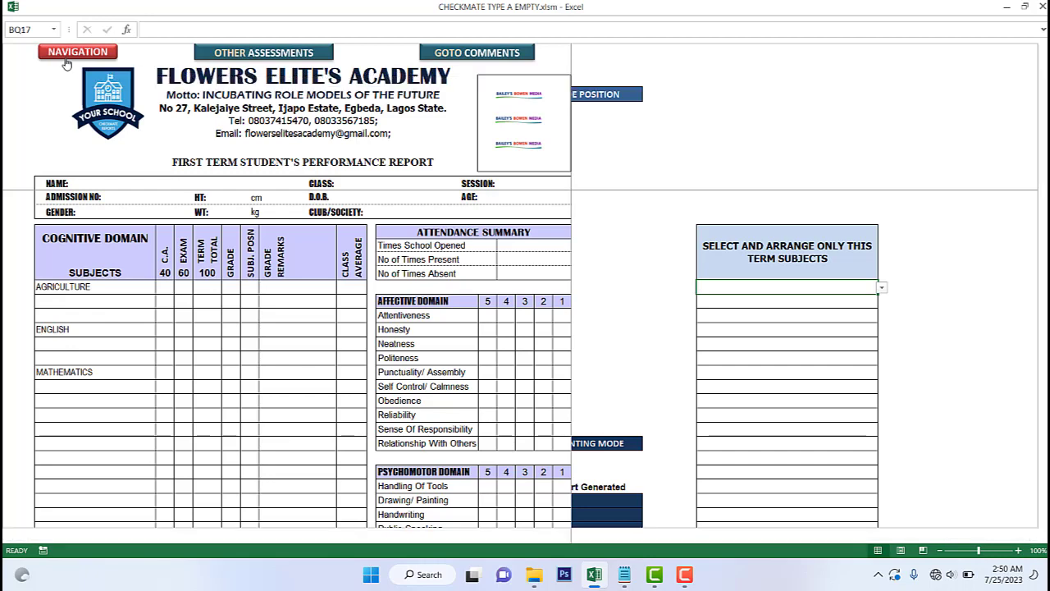
- Go to the 2ND TERM navigation centre and view the second-term report card
{"action": "left_click", "coordinate": [774, 397]}
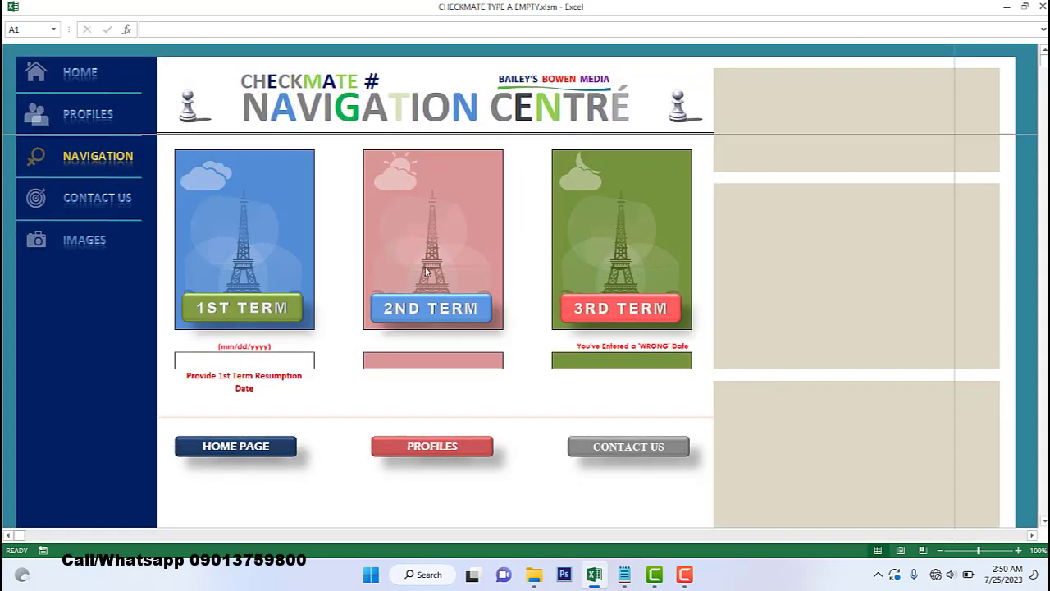
{"action": "left_click", "coordinate": [433, 316]}
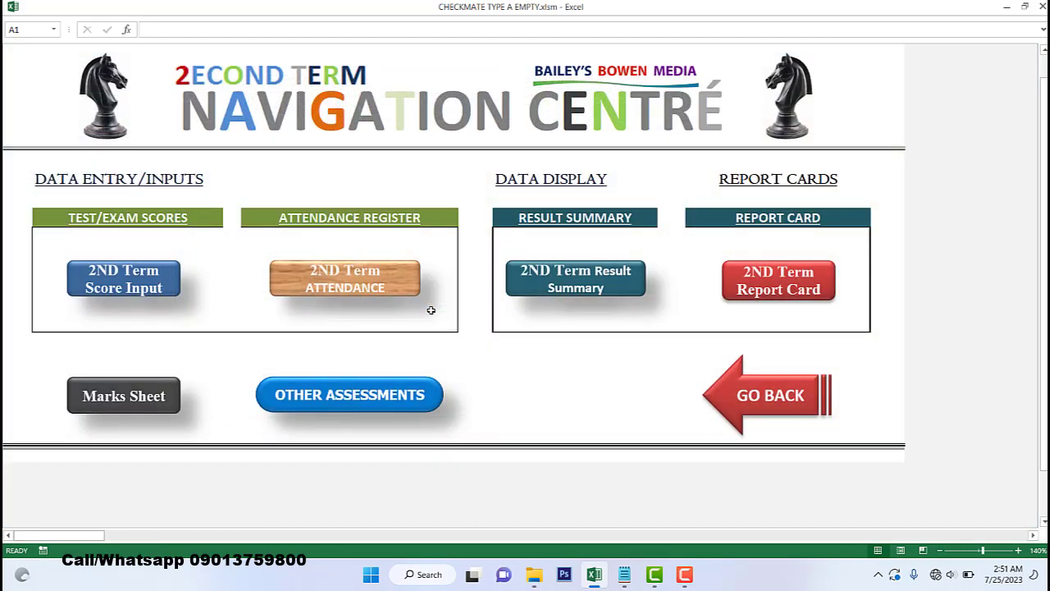
{"action": "left_click", "coordinate": [779, 292]}
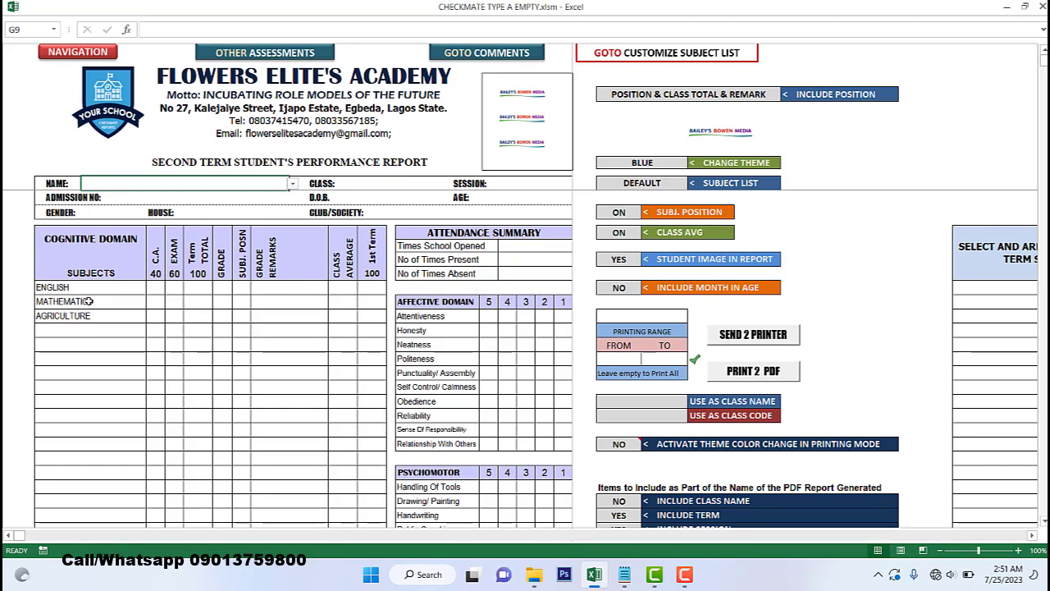
{"action": "left_click", "coordinate": [62, 51]}
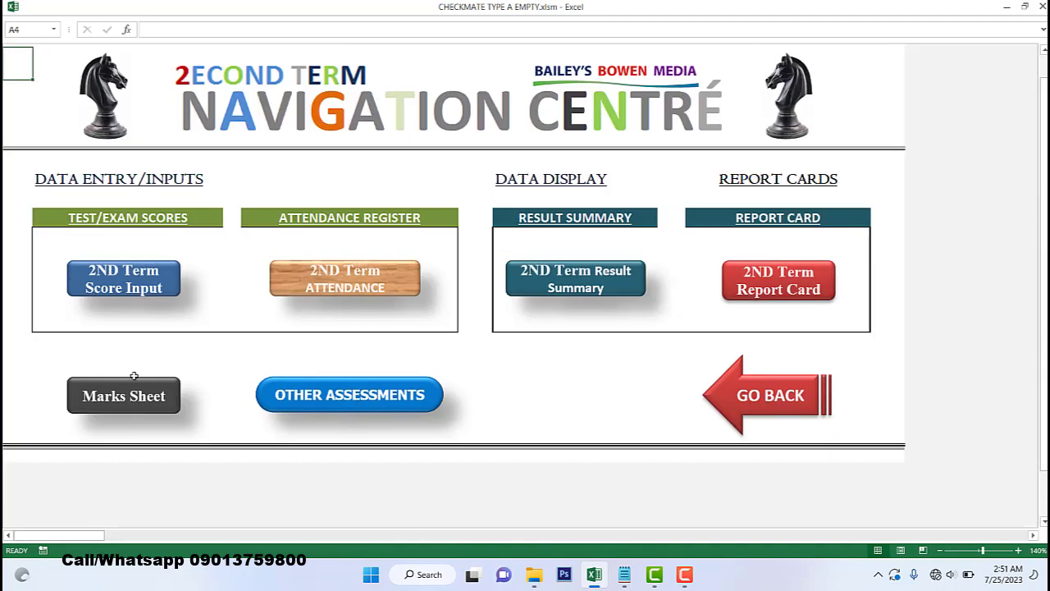
- On the second-term mark sheet, set Agriculture's ON/OFF cell V3 to OFF
{"action": "left_click", "coordinate": [112, 399]}
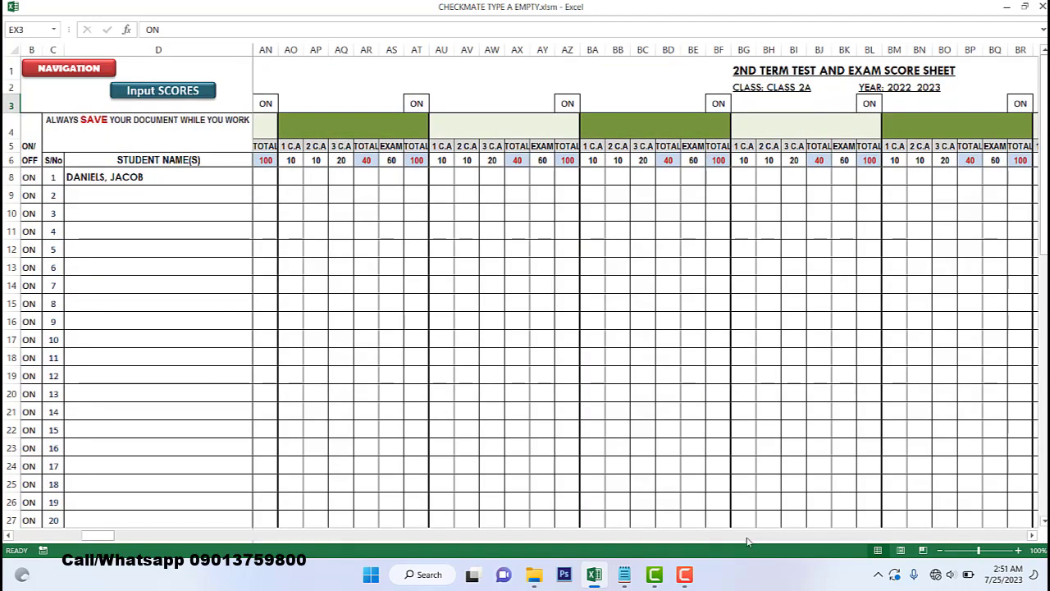
{"action": "left_click_drag", "start_coordinate": [98, 535], "coordinate": [4, 535]}
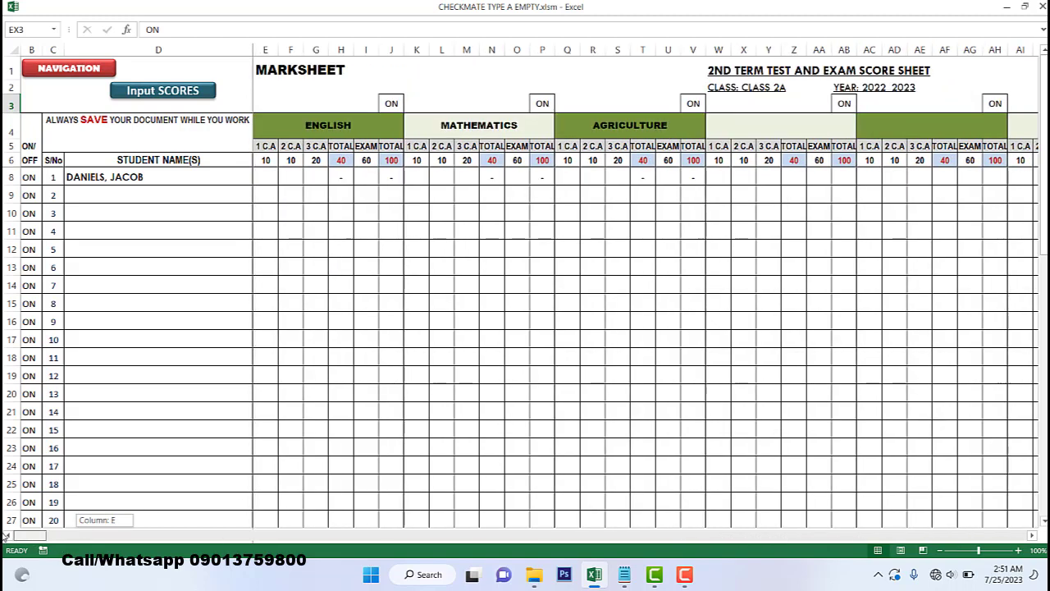
{"action": "left_click", "coordinate": [700, 107]}
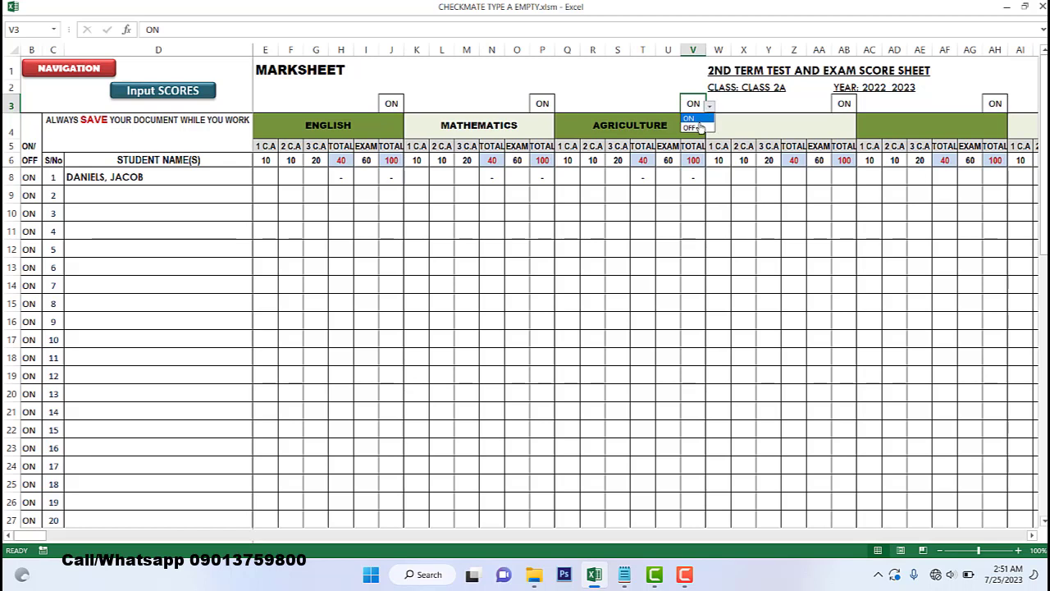
{"action": "left_click", "coordinate": [693, 128]}
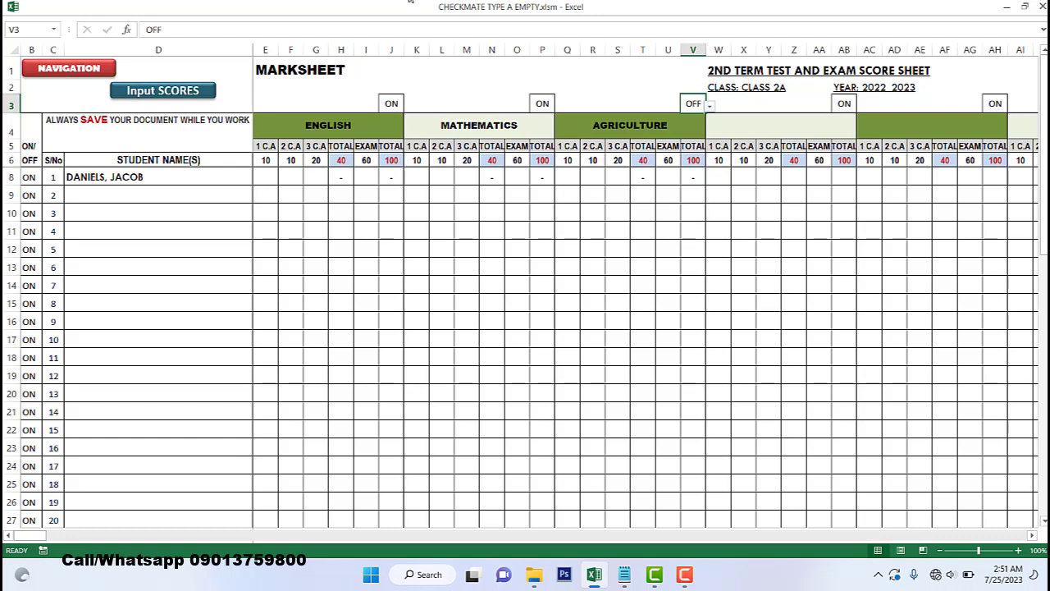
{"action": "left_click", "coordinate": [97, 70]}
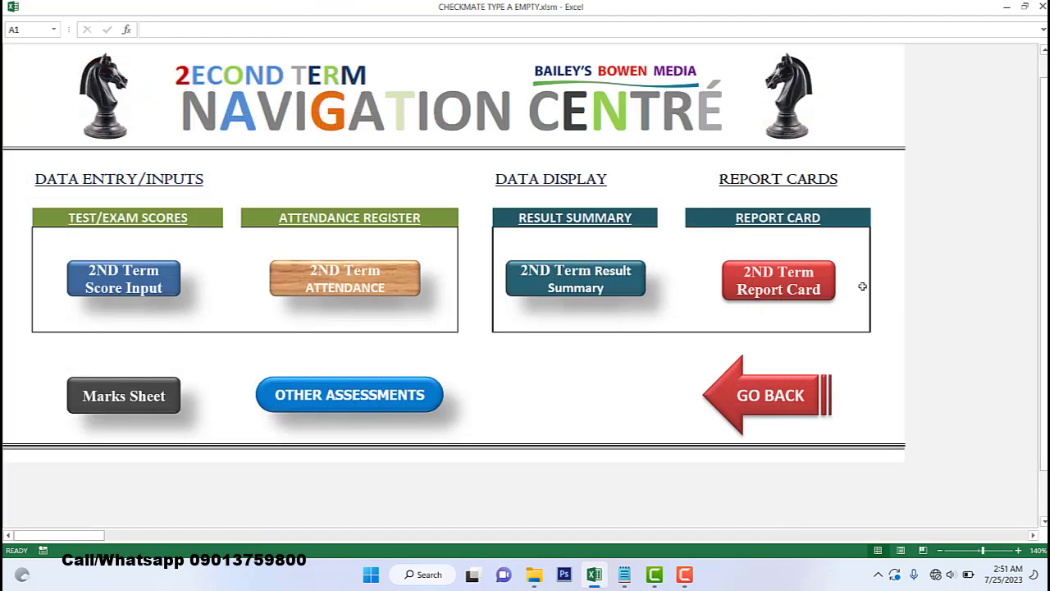
- On the 2ND Term Report Card, choose ENGLISH and MATHEMATICS for the first two this-term subject slots
{"action": "left_click", "coordinate": [762, 292]}
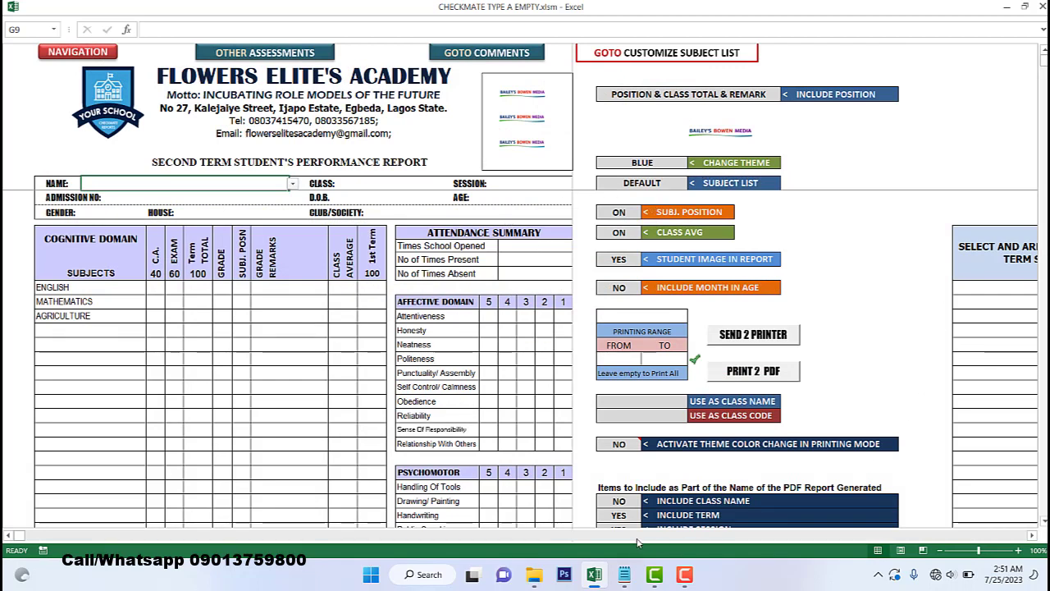
{"action": "left_click", "coordinate": [1033, 534]}
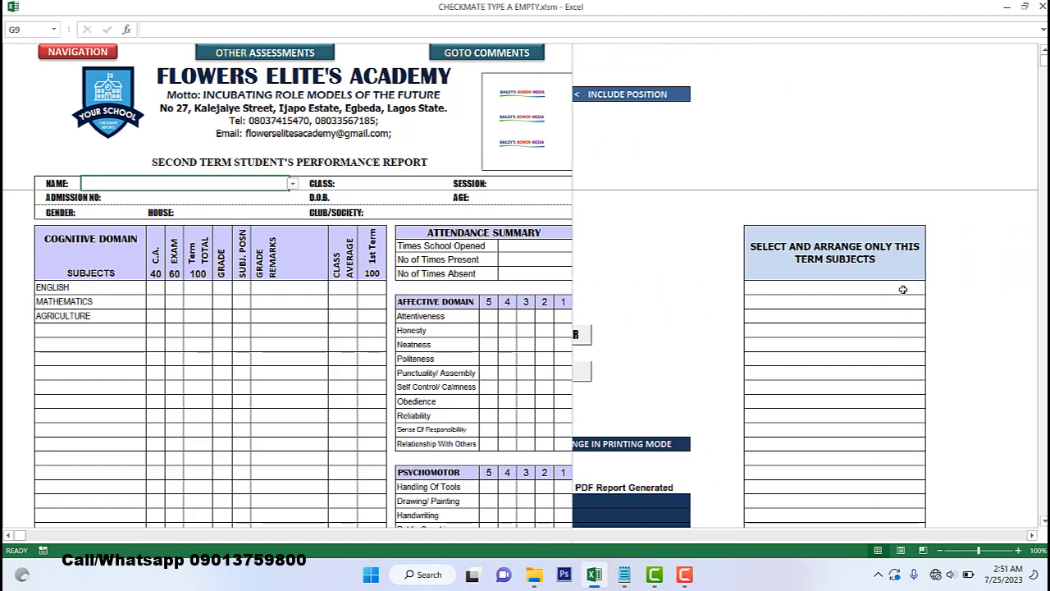
{"action": "left_click", "coordinate": [902, 289]}
{"action": "left_click", "coordinate": [929, 288]}
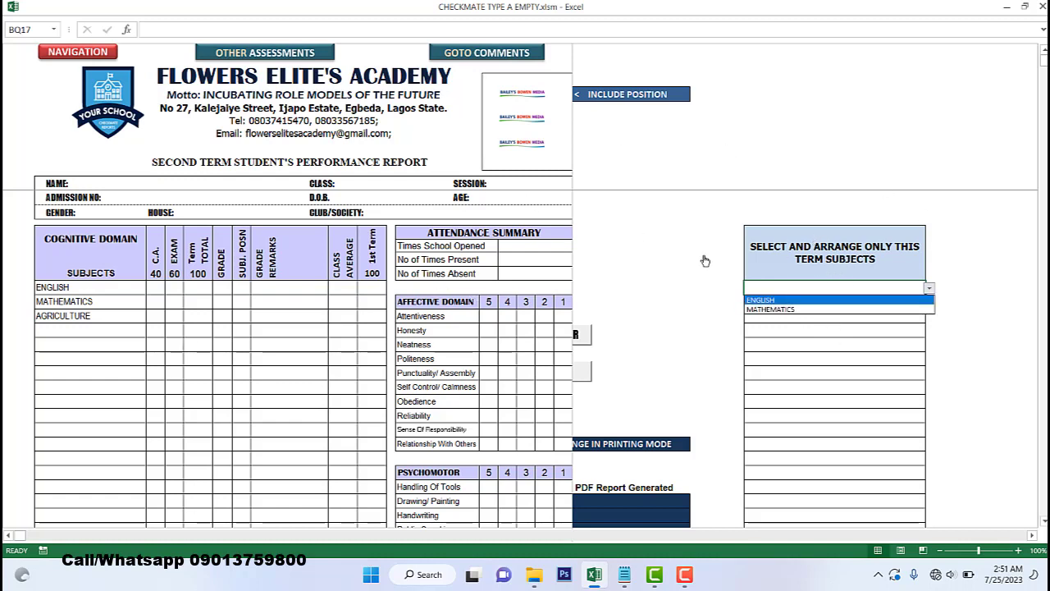
{"action": "left_click", "coordinate": [785, 301]}
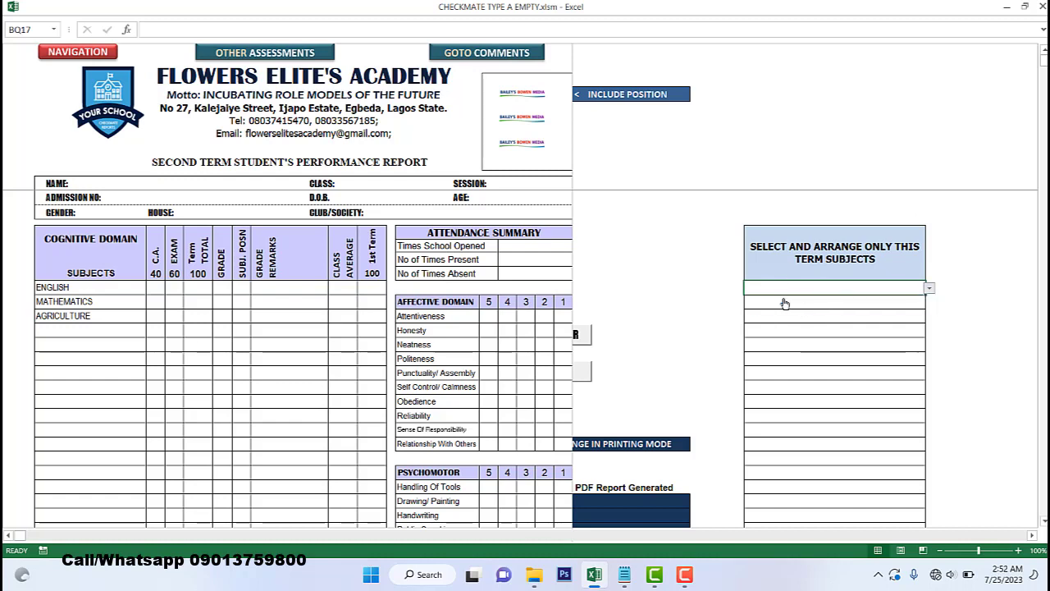
{"action": "left_click", "coordinate": [821, 332]}
{"action": "key", "text": "alt+Down"}
{"action": "left_click", "coordinate": [800, 351]}
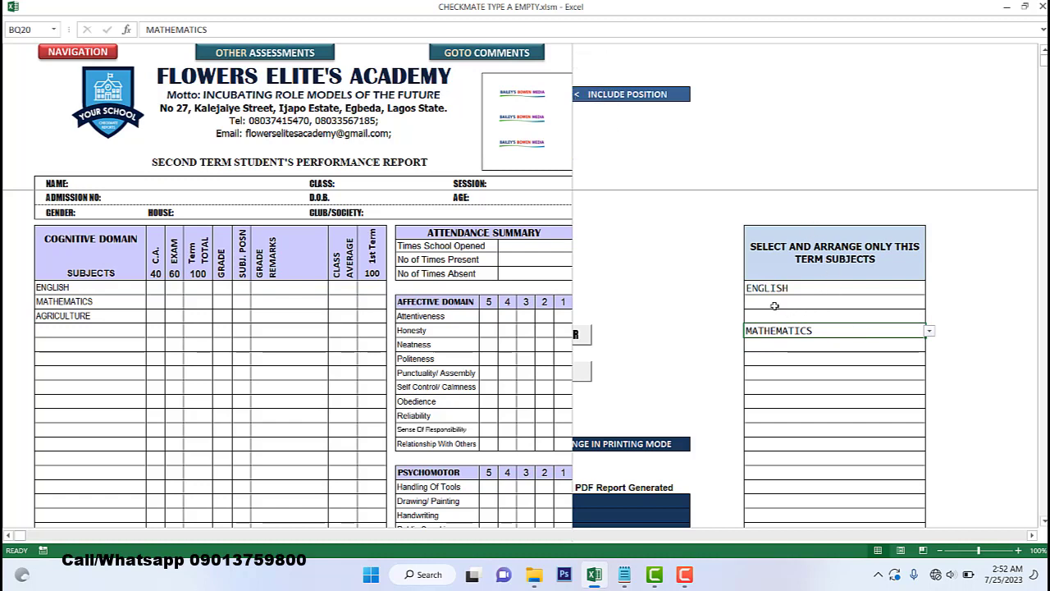
{"action": "left_click", "coordinate": [804, 358]}
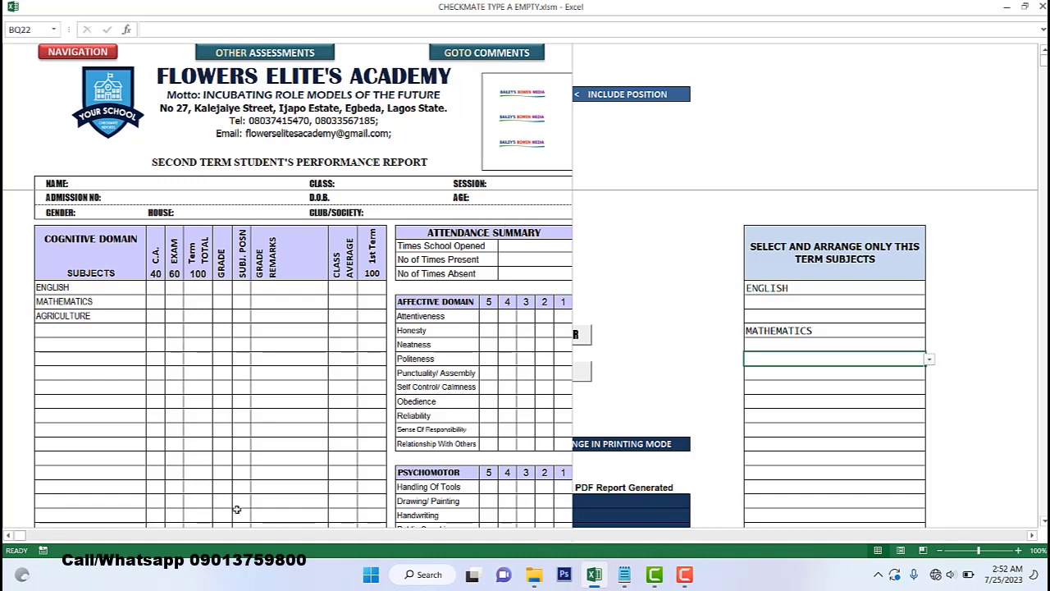
{"action": "left_click_drag", "start_coordinate": [225, 538], "coordinate": [6, 535]}
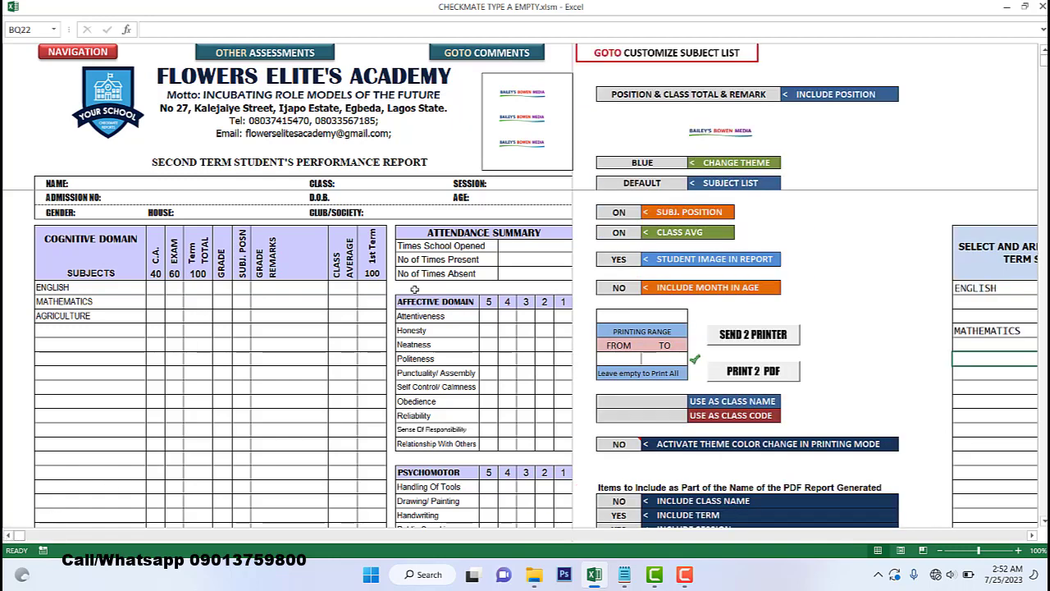
- Change the SUBJECT LIST from DEFAULT to THIS TERM SUBJECTS, then return to the Navigation Centre
{"action": "left_click", "coordinate": [689, 187]}
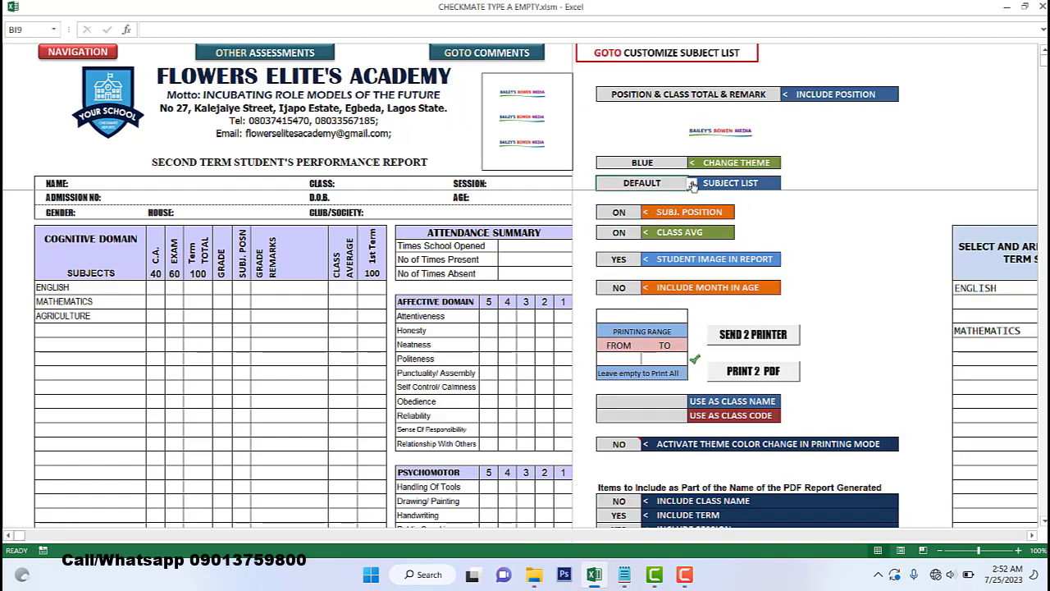
{"action": "left_click", "coordinate": [691, 183]}
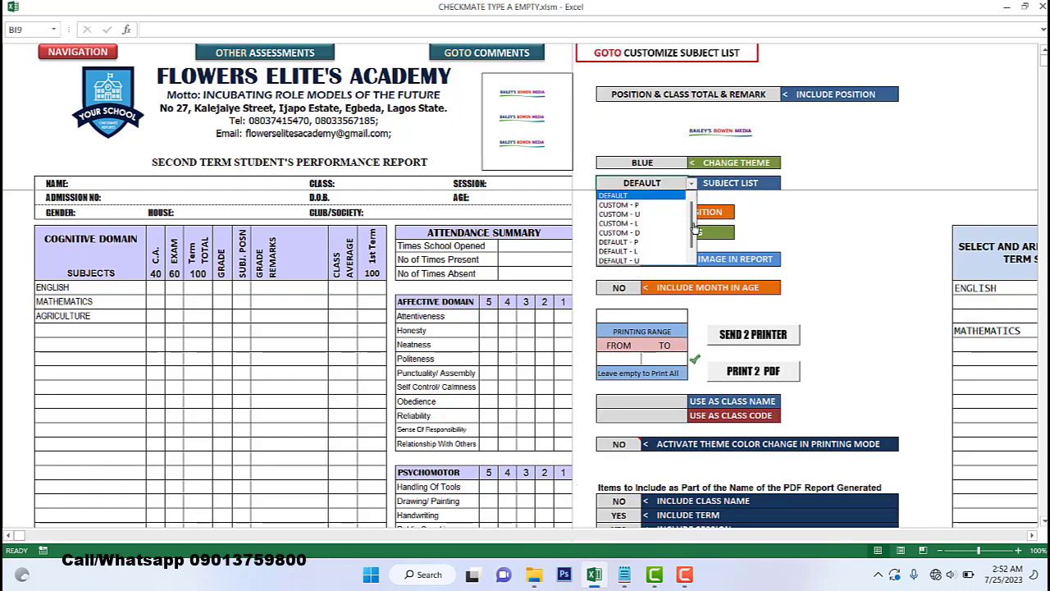
{"action": "scroll", "coordinate": [694, 226], "scroll_direction": "down", "scroll_amount": 1}
{"action": "left_click", "coordinate": [634, 261]}
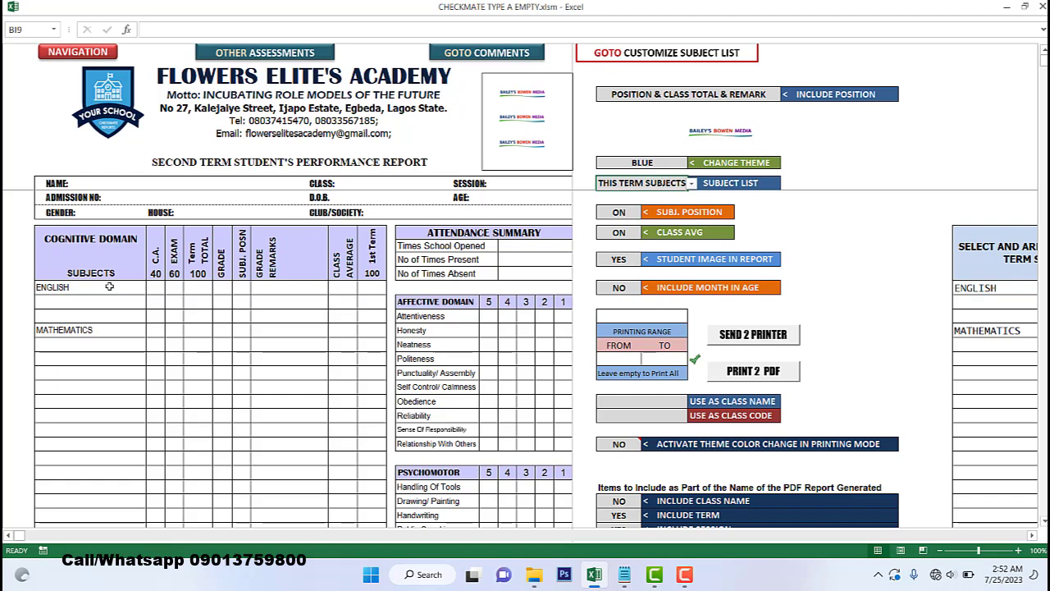
{"action": "left_click", "coordinate": [55, 49]}
{"action": "left_click", "coordinate": [786, 393]}
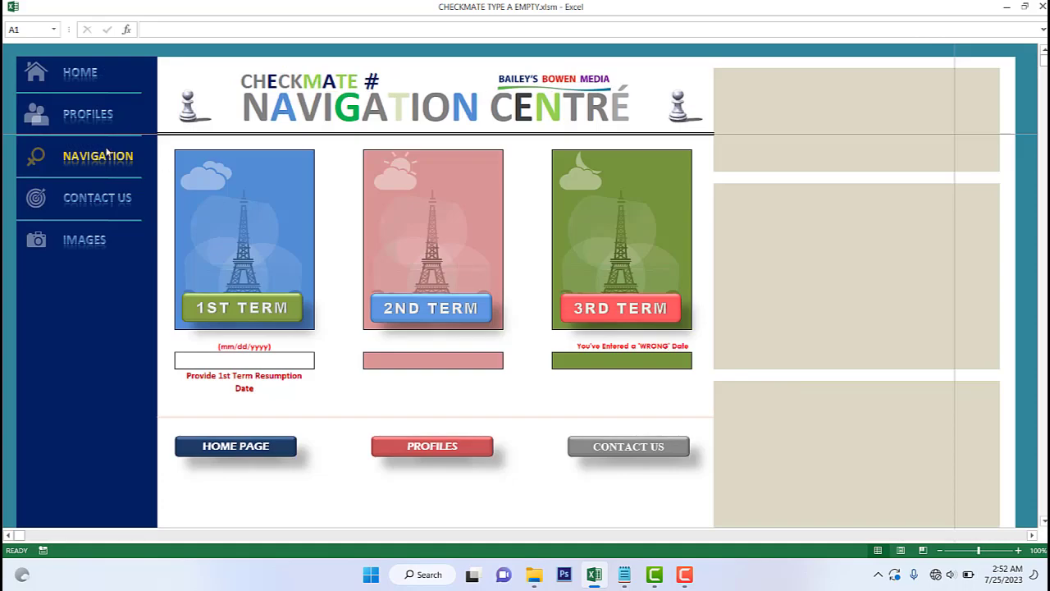
- Return to the Home data sheet and scroll across to review the ENGLISH, MATHEMATICS, AGRICULTURE subjects
{"action": "left_click", "coordinate": [82, 75]}
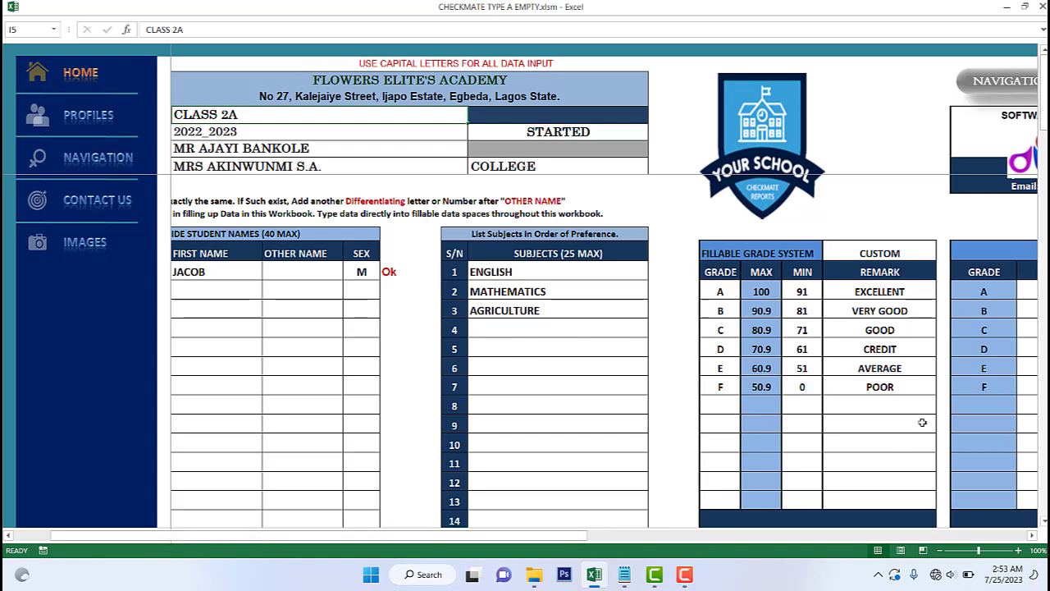
{"action": "left_click_drag", "start_coordinate": [194, 536], "coordinate": [493, 542]}
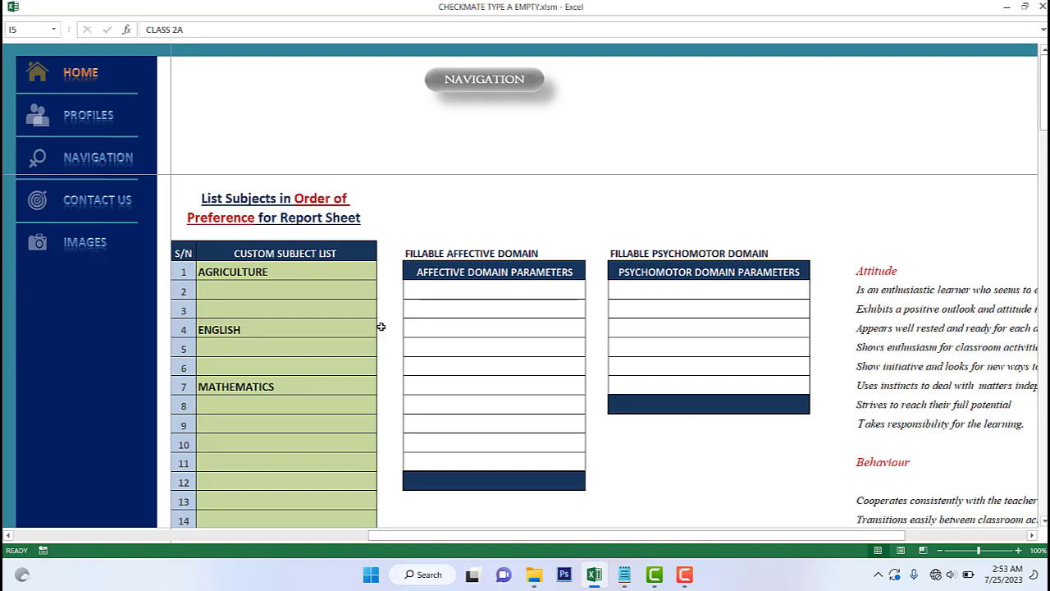
{"action": "left_click_drag", "start_coordinate": [576, 535], "coordinate": [164, 527]}
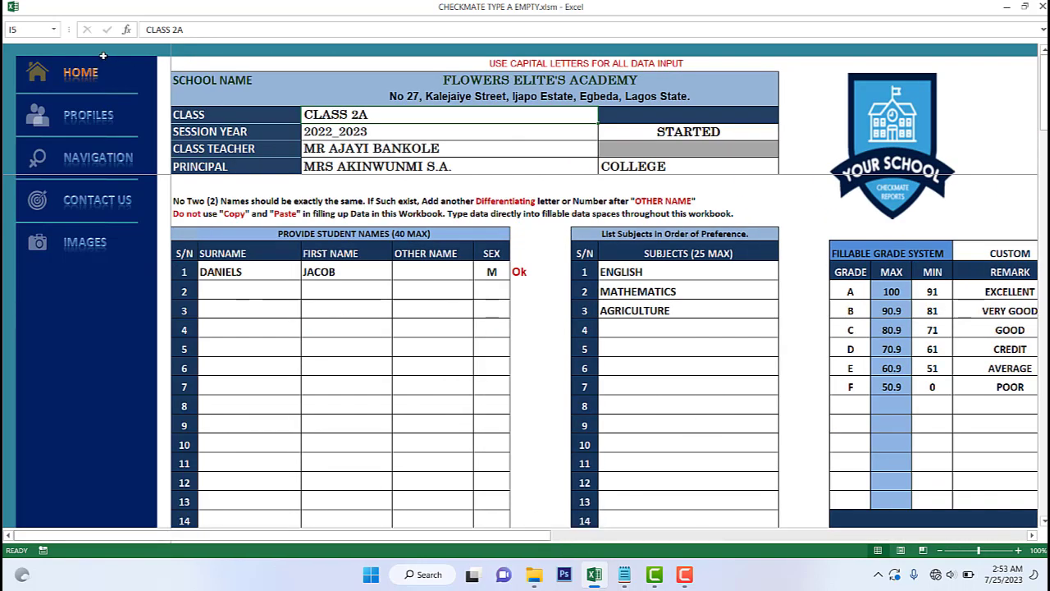